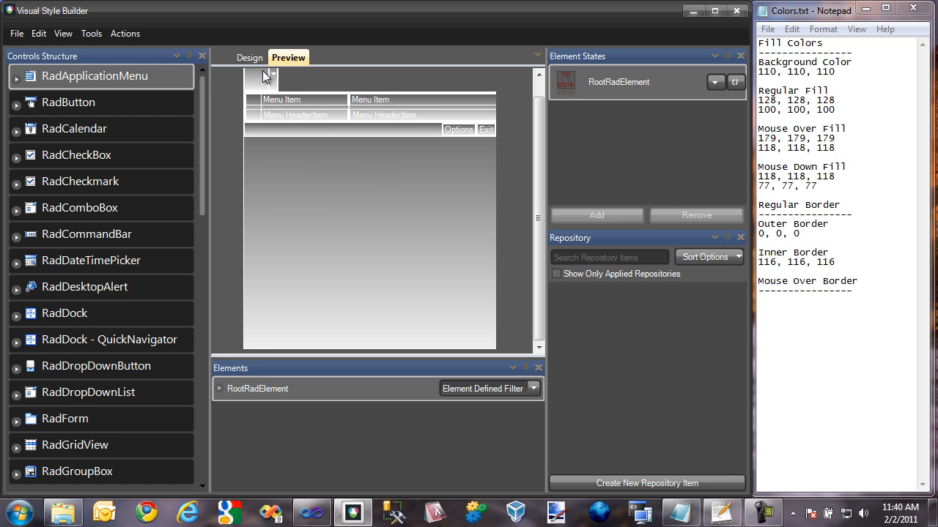
- Open the SmokeTheme.tssp theme package from the Custom Themes folder
left_click(16, 34)
left_click(38, 85)
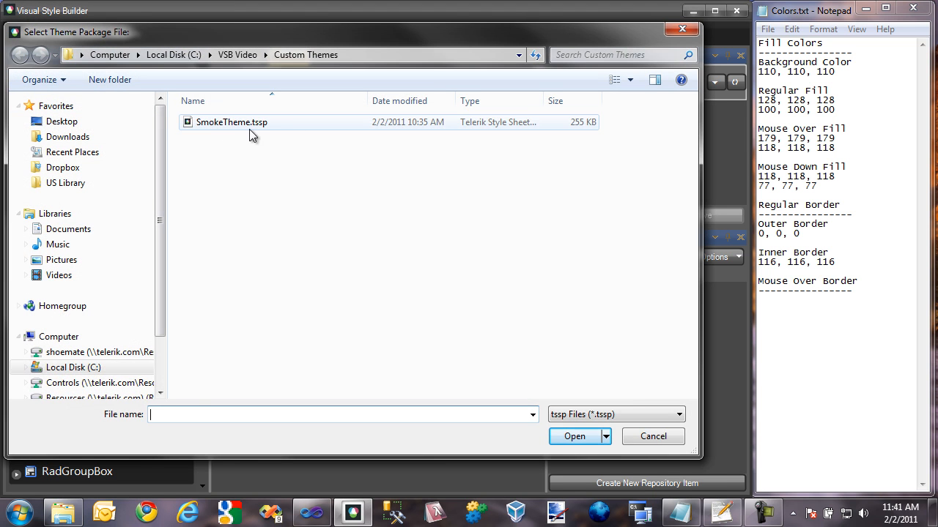
left_click(209, 125)
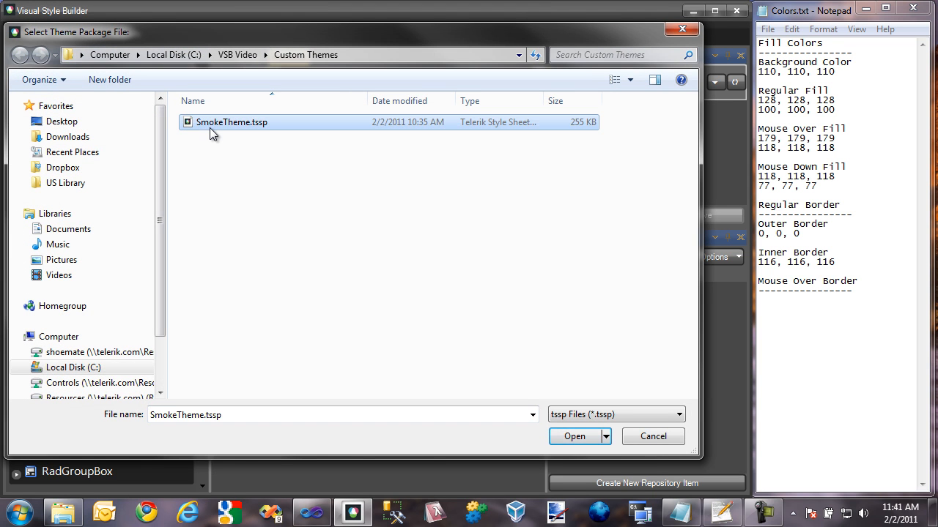
left_click(575, 437)
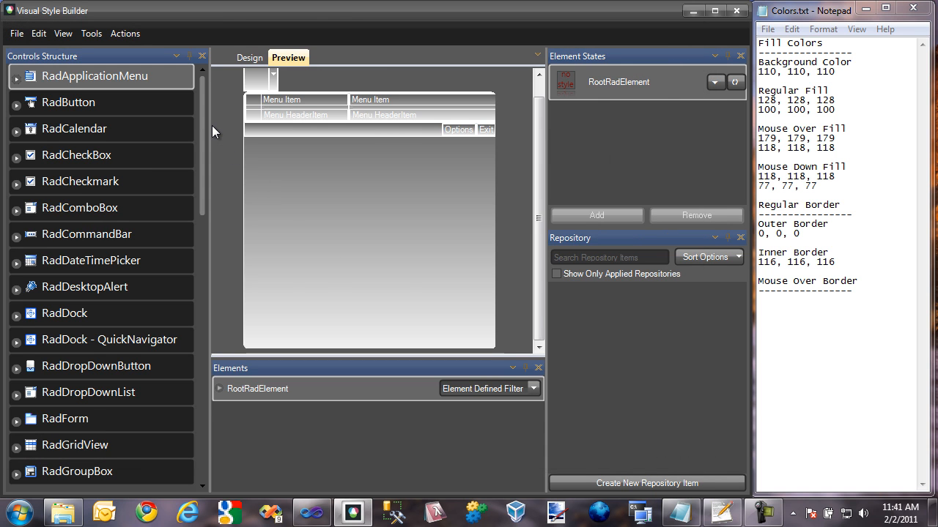
- Select RadScheduler in the controls structure and expand it down to the parts of its SchedulerVisualElement
left_click_drag(201, 117, 201, 358)
left_click(132, 200)
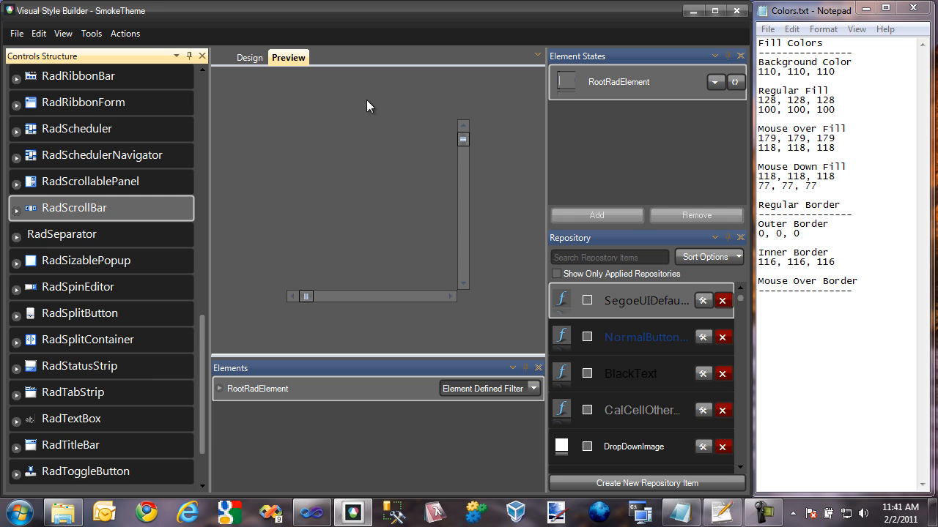
left_click_drag(201, 338, 199, 275)
left_click(114, 311)
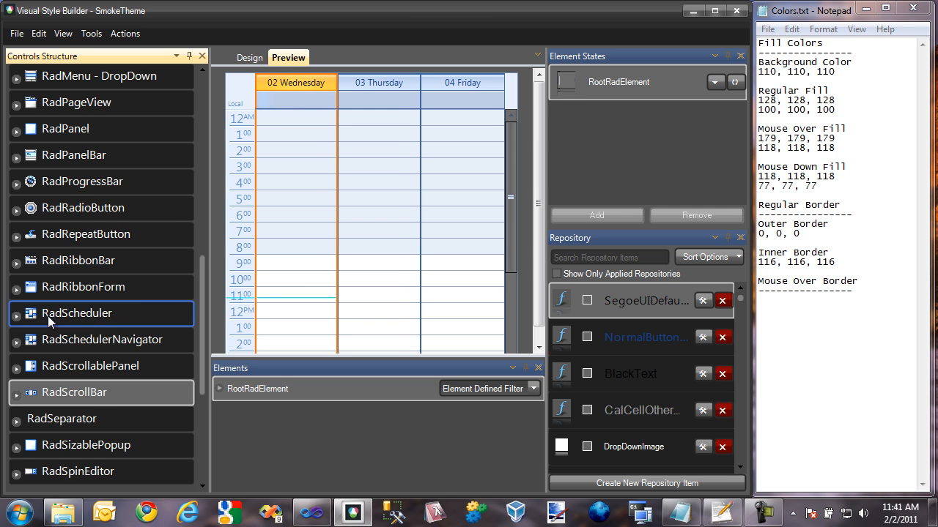
left_click(15, 316)
scroll(139, 322, "down", 1)
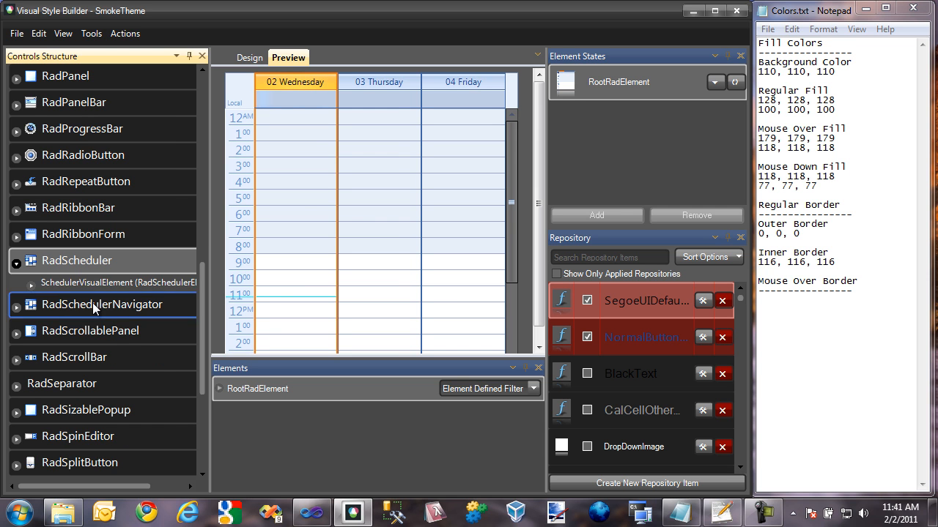
left_click(32, 287)
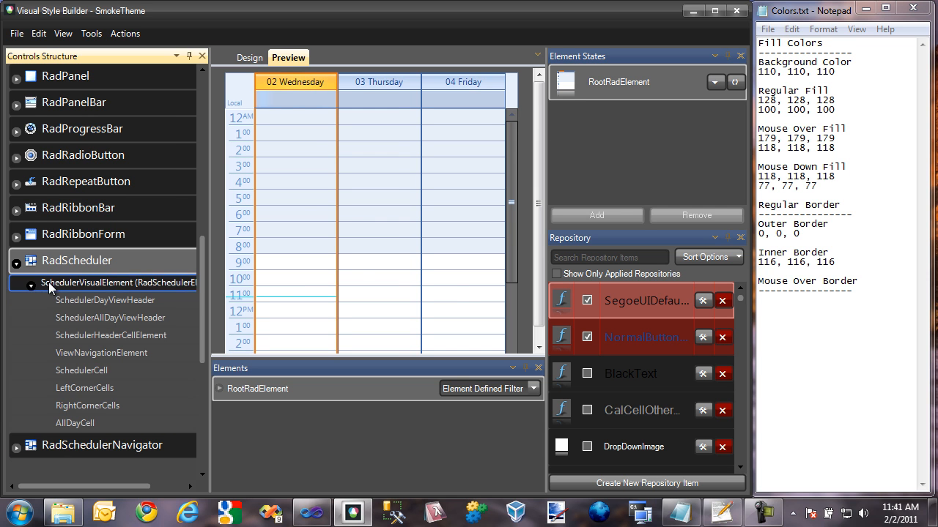
- Resize the scheduler on the design surface so that it fits the visible area, and return to the preview
left_click(248, 60)
left_click_drag(476, 242, 307, 151)
left_click_drag(269, 121, 352, 129)
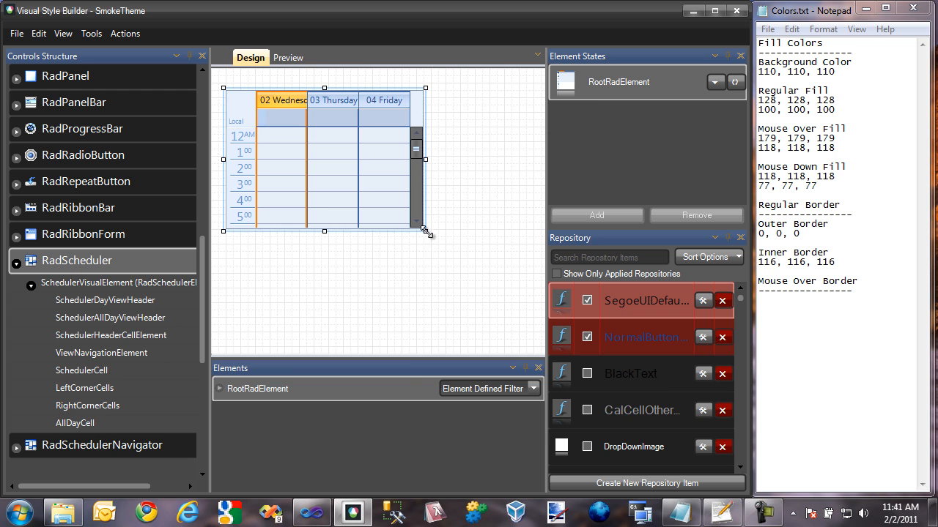
left_click_drag(424, 232, 477, 279)
left_click(298, 59)
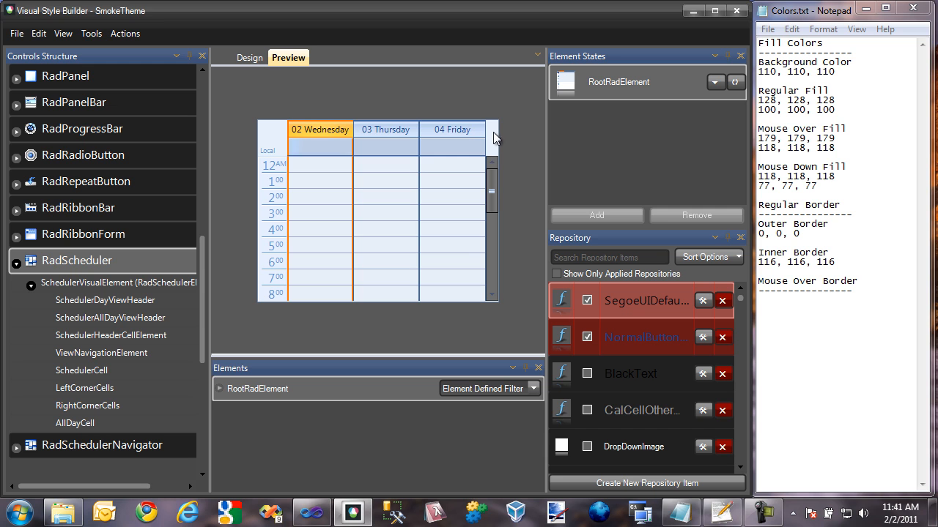
- Select the Friday 2:00 cell in the preview and show only the repository items applied to RootRadElement
left_click(829, 138)
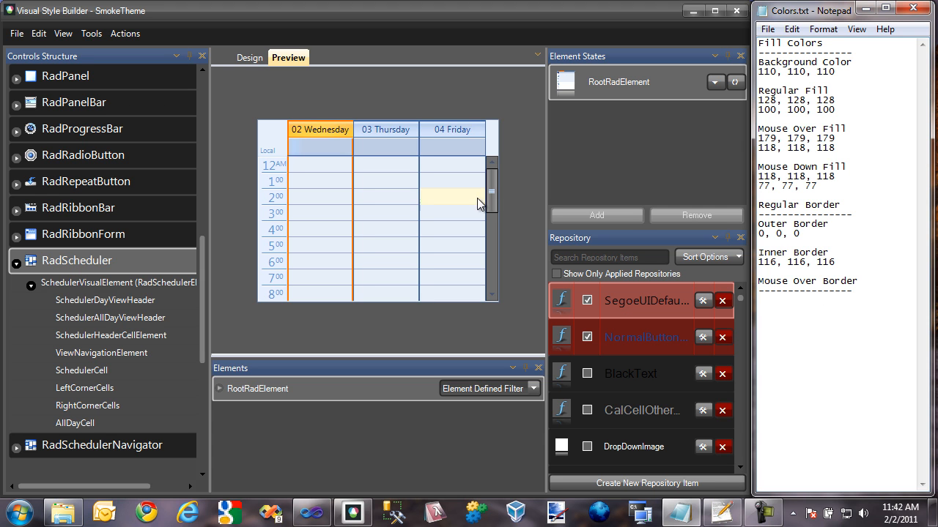
left_click(420, 198)
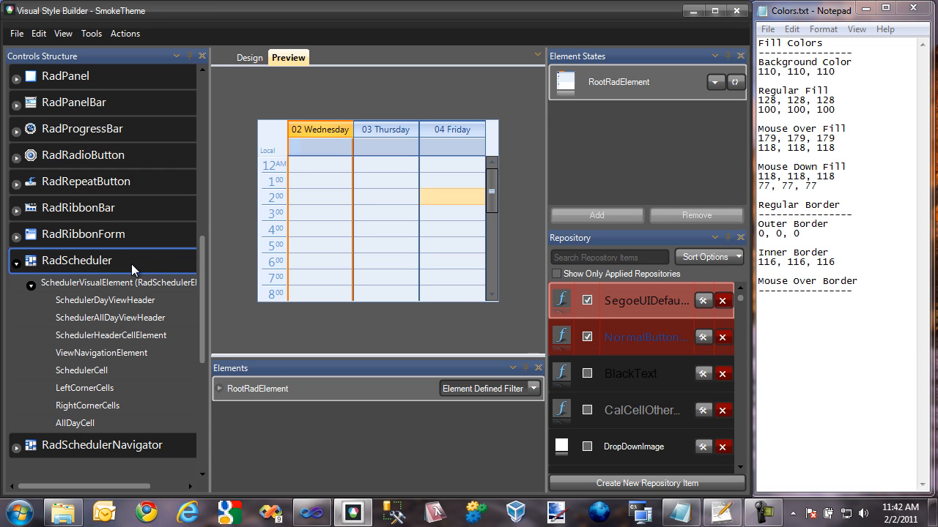
left_click(302, 390)
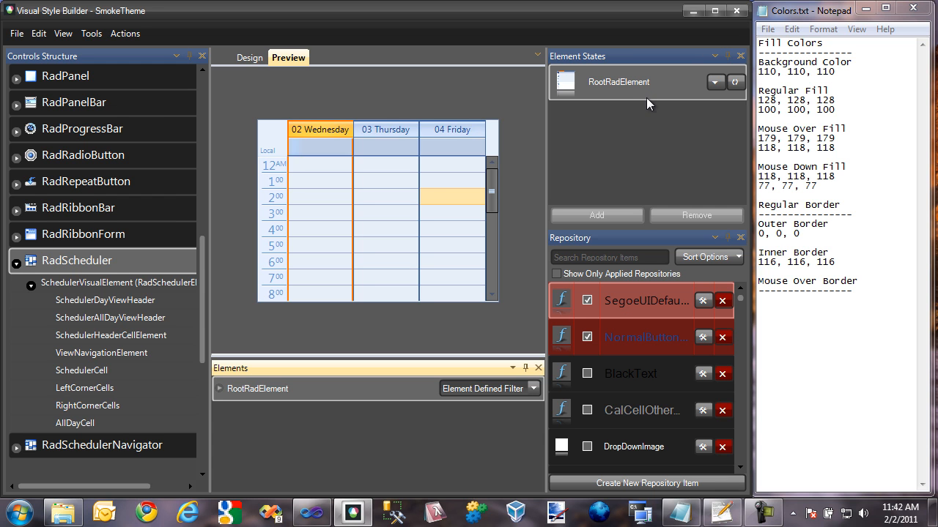
left_click(556, 274)
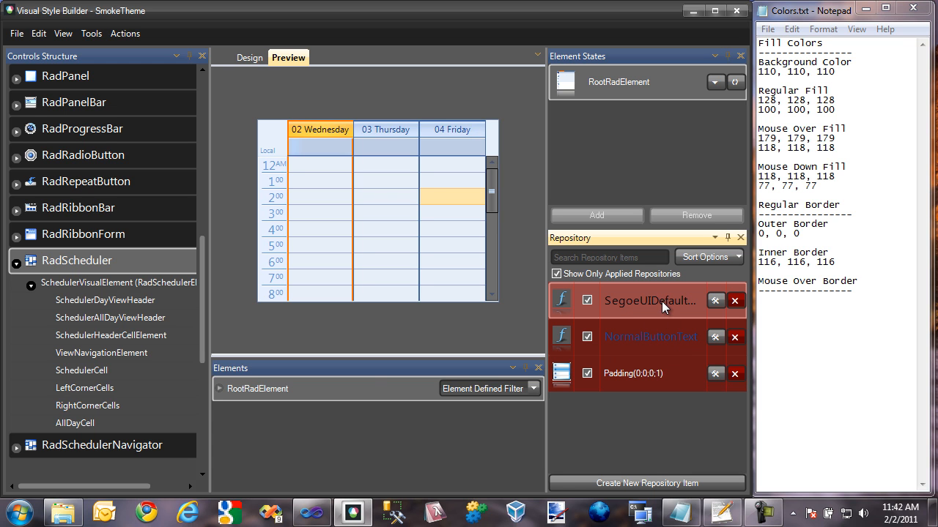
- Expand the properties of RootRadElement and enlarge the Elements area to show more of them
left_click(363, 388)
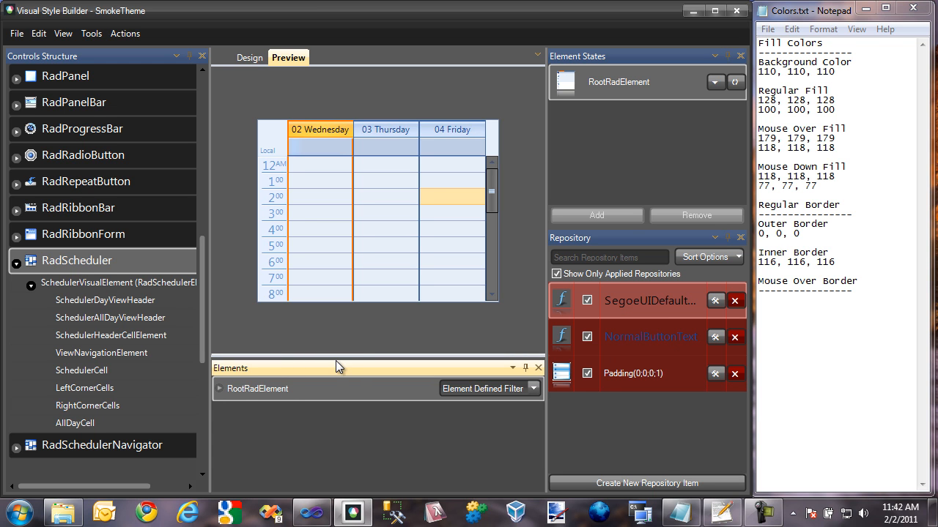
left_click_drag(345, 356, 345, 340)
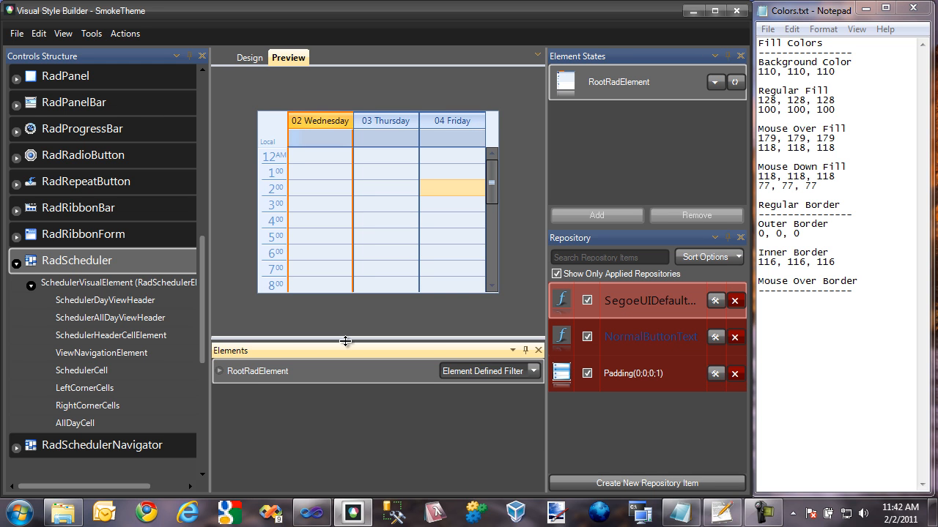
left_click(218, 372)
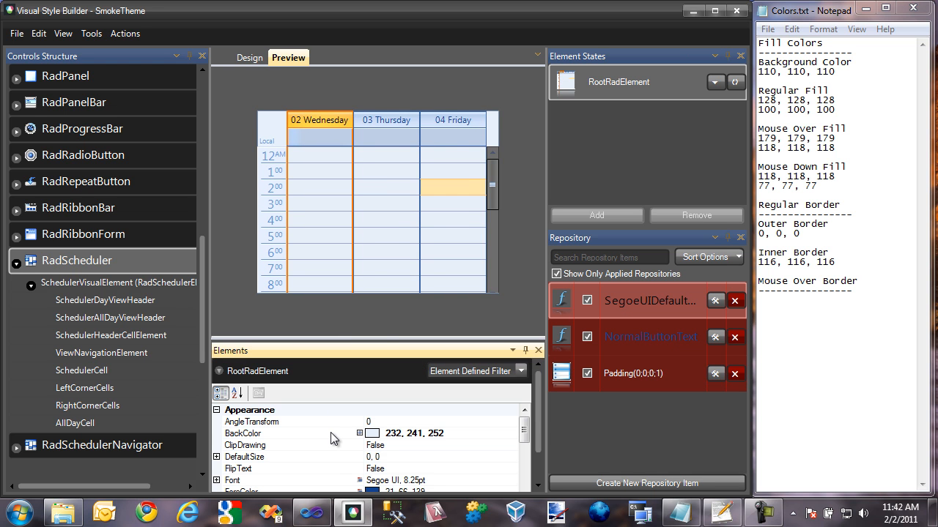
left_click_drag(379, 340, 383, 282)
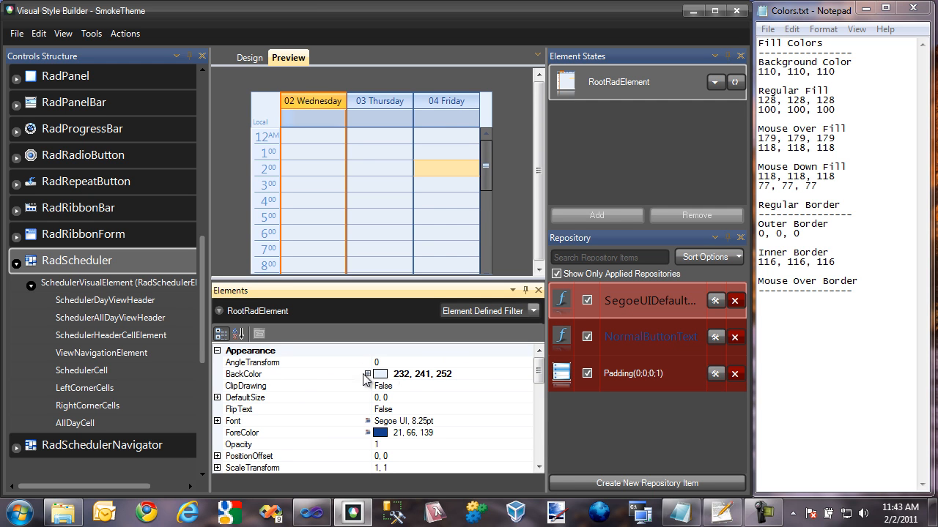
- Set the BackColor of the scheduler's RootRadElement to 110, 110, 110, the background color in the notes, and shrink the Elements area again
mouse_move(362, 380)
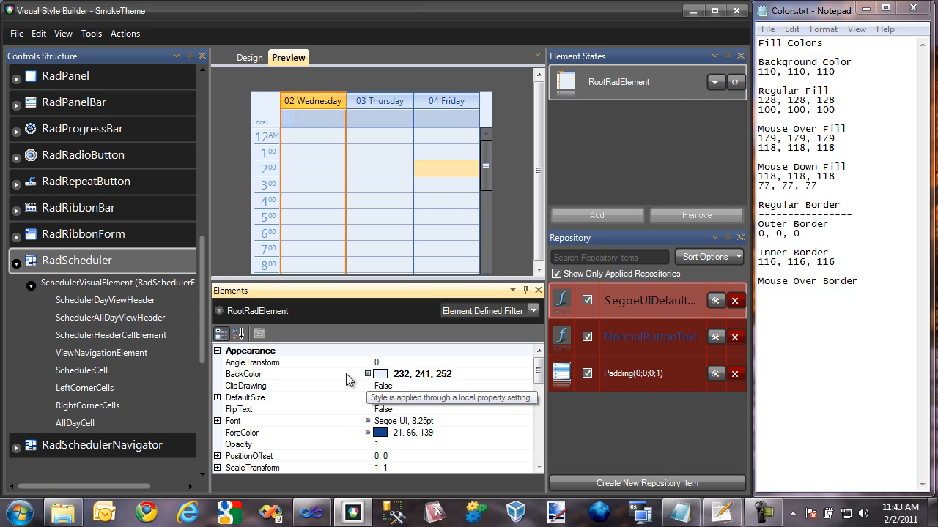
left_click(346, 373)
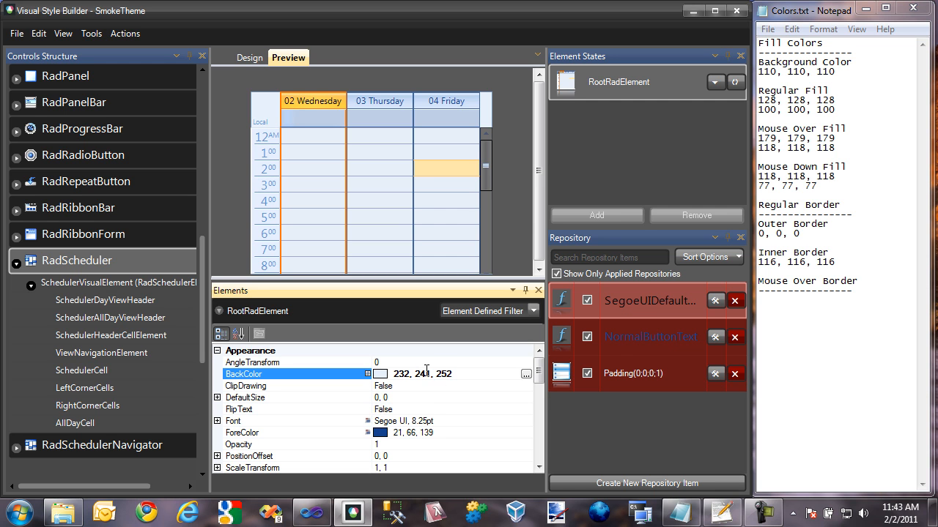
left_click_drag(853, 71, 759, 71)
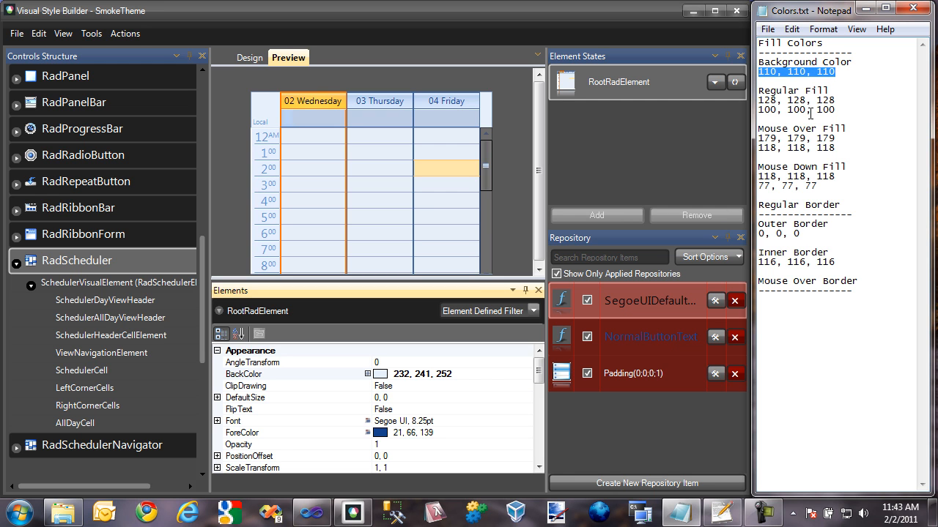
left_click(465, 373)
left_click_drag(455, 374, 386, 379)
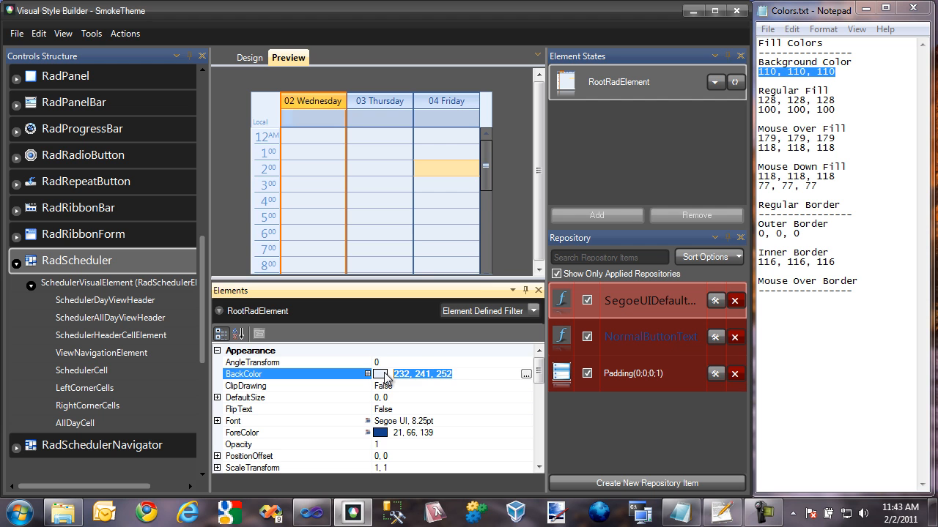
left_click(422, 386)
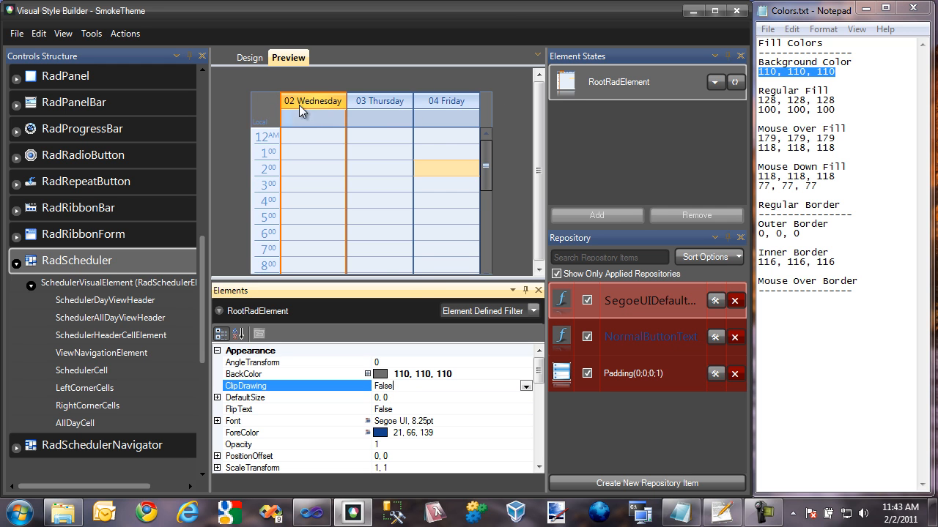
left_click_drag(415, 279, 423, 360)
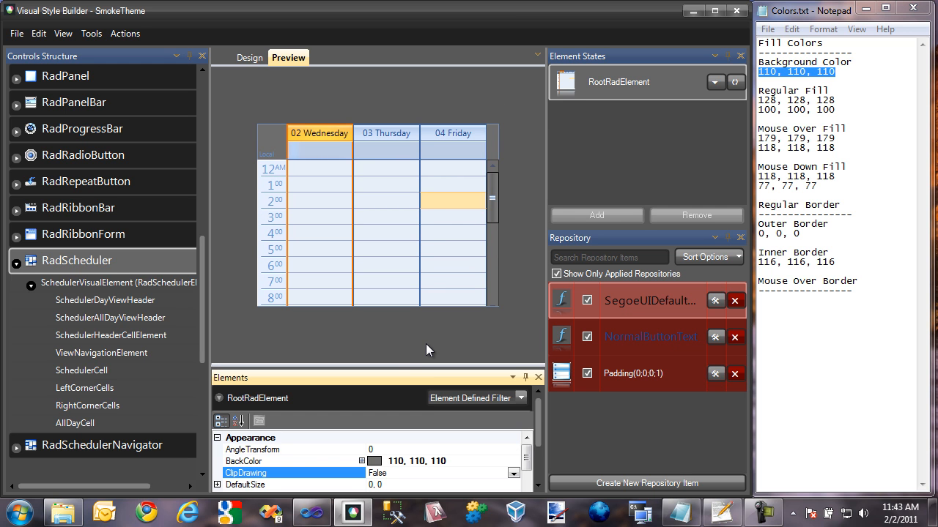
left_click(426, 343)
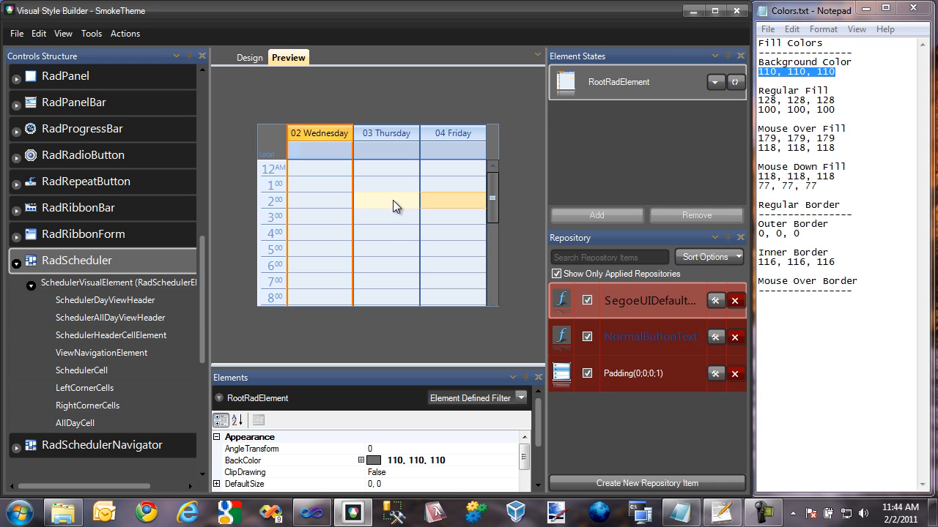
- Select SchedulerCell, enlarge the Element States area to show full state names, and display the repository items applied to SchedulerCellElement
left_click(96, 371)
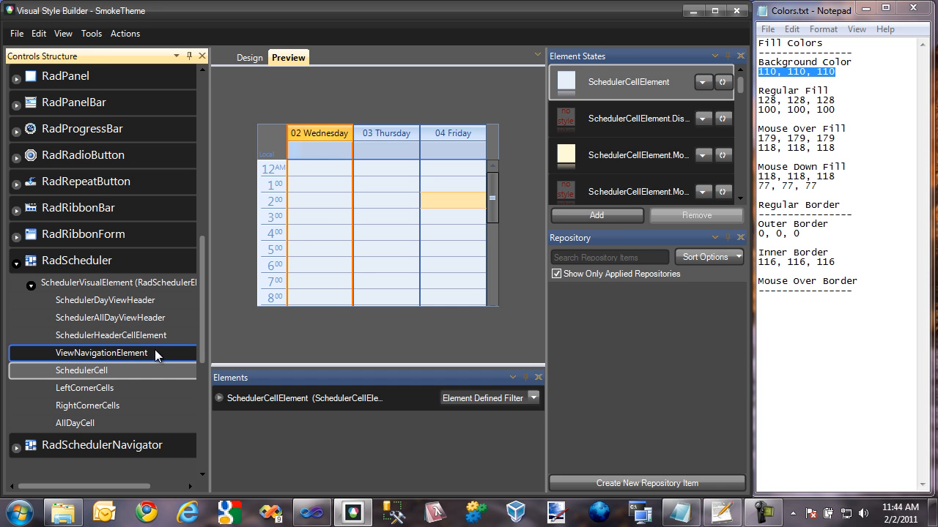
left_click_drag(632, 226, 629, 274)
mouse_move(742, 82)
left_mouse_down()
mouse_move(741, 205)
mouse_move(737, 72)
left_mouse_up()
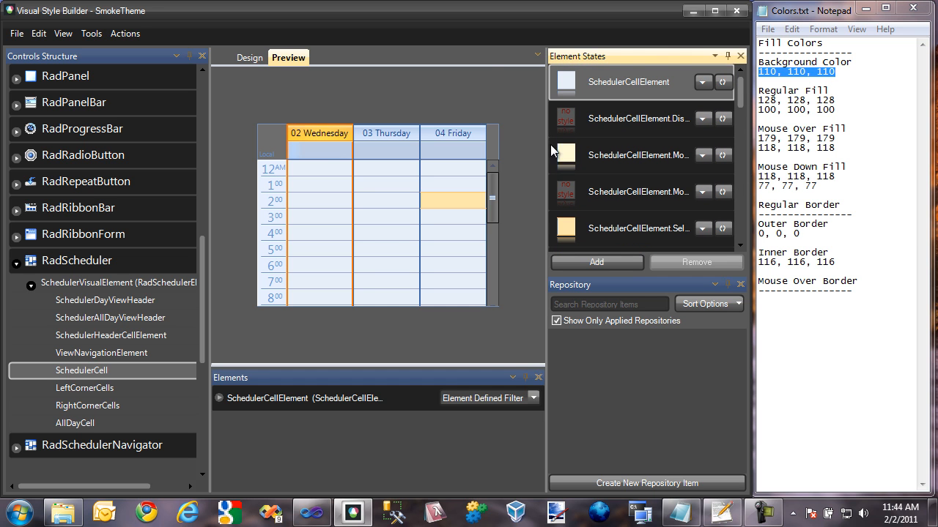
left_click_drag(547, 149, 496, 154)
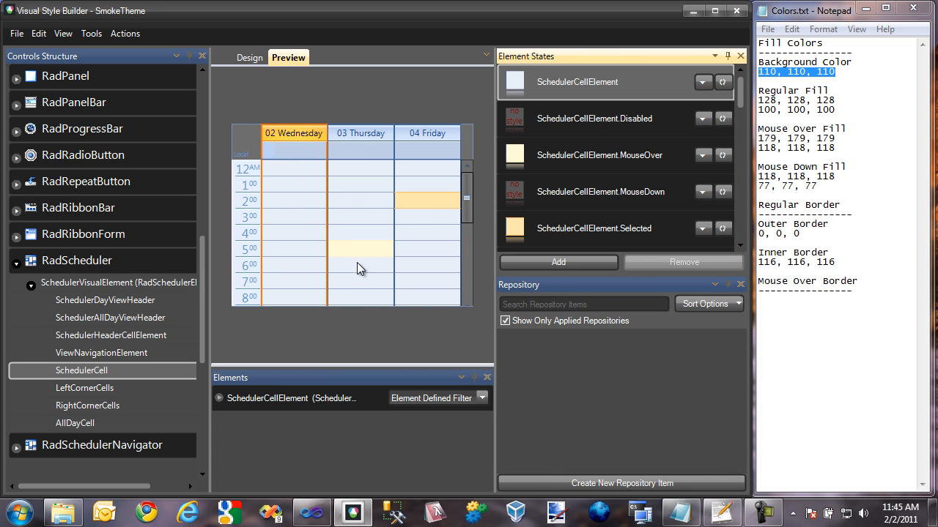
left_click(271, 404)
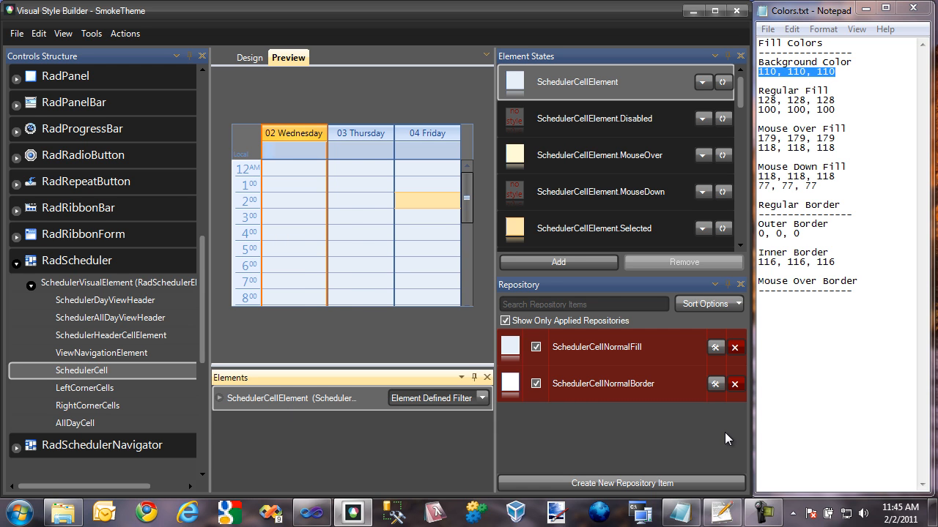
- Edit the SchedulerCellNormalFill repository item and set its BackColor to a light grey, 189, 189, 189
left_click(628, 352)
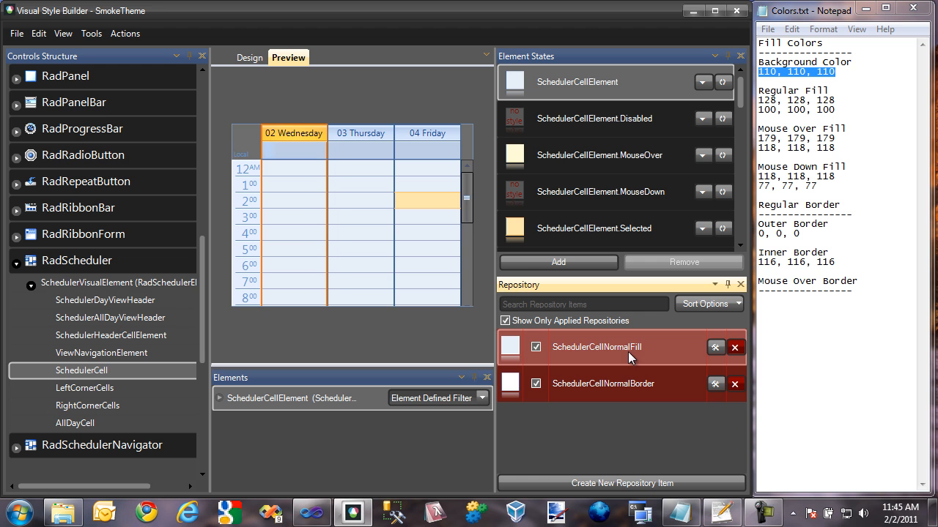
left_click(718, 351)
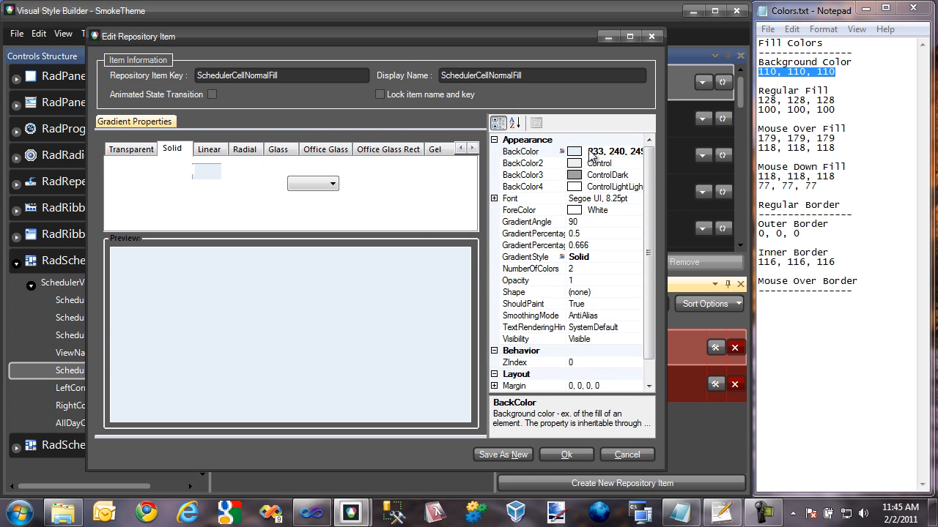
left_click(621, 154)
left_click(635, 151)
left_click(295, 184)
mouse_move(294, 183)
left_mouse_down()
mouse_move(278, 202)
mouse_move(272, 189)
left_mouse_up()
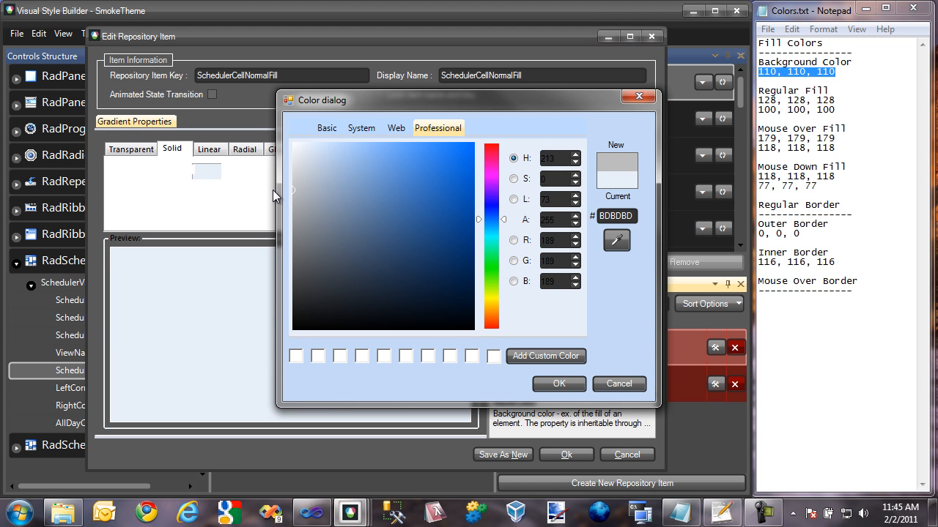
left_click(558, 384)
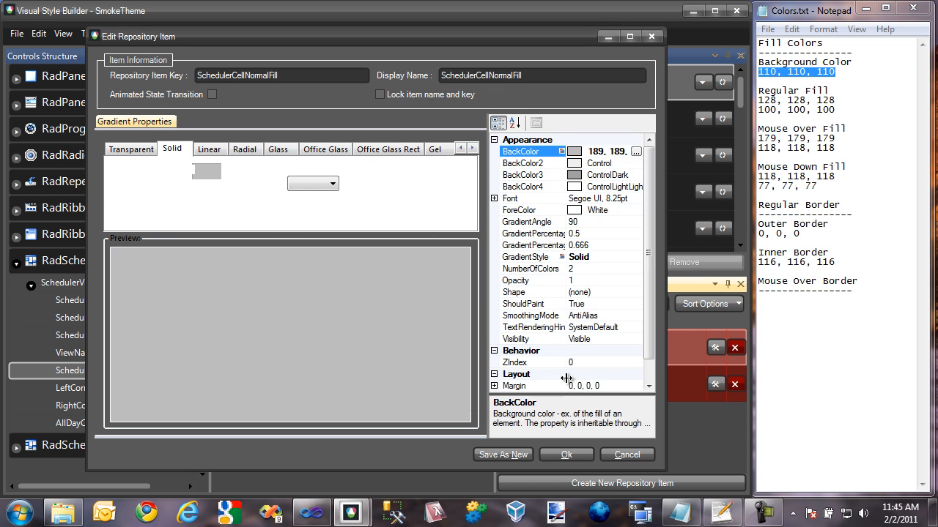
- Add a "Lighter Background" entry with 189, 189, 189 below Background Color in the notes, and apply the cell fill edit
right_click(602, 150)
left_click(629, 203)
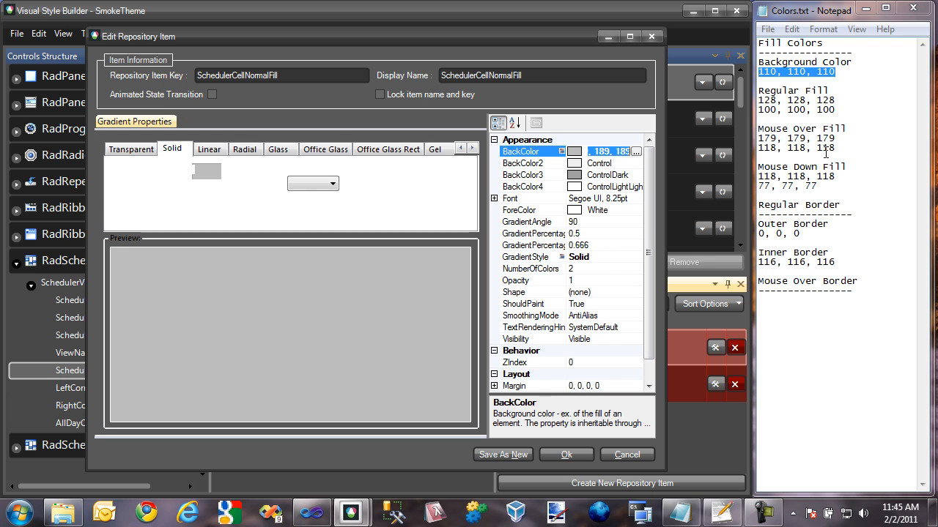
left_click(832, 242)
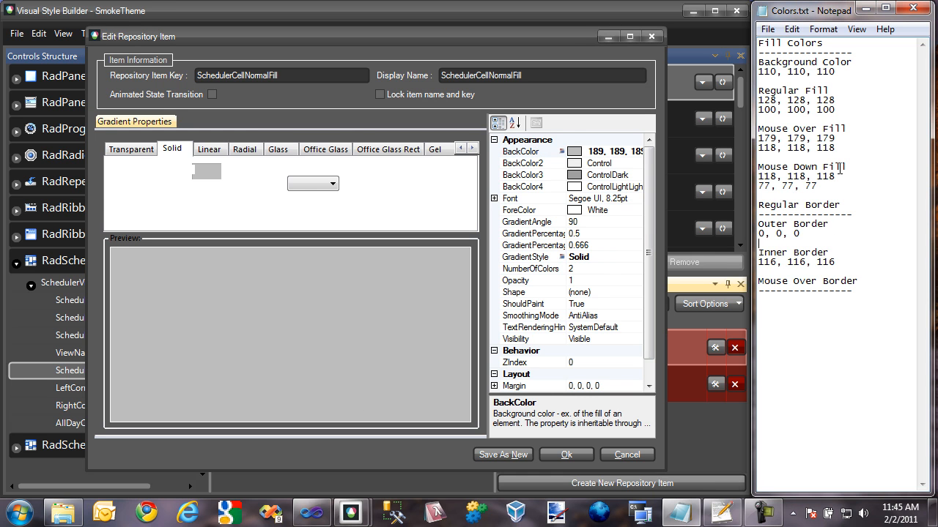
left_click(857, 71)
key("Return")
key("Return")
key("Return")
type("Lighter Ba")
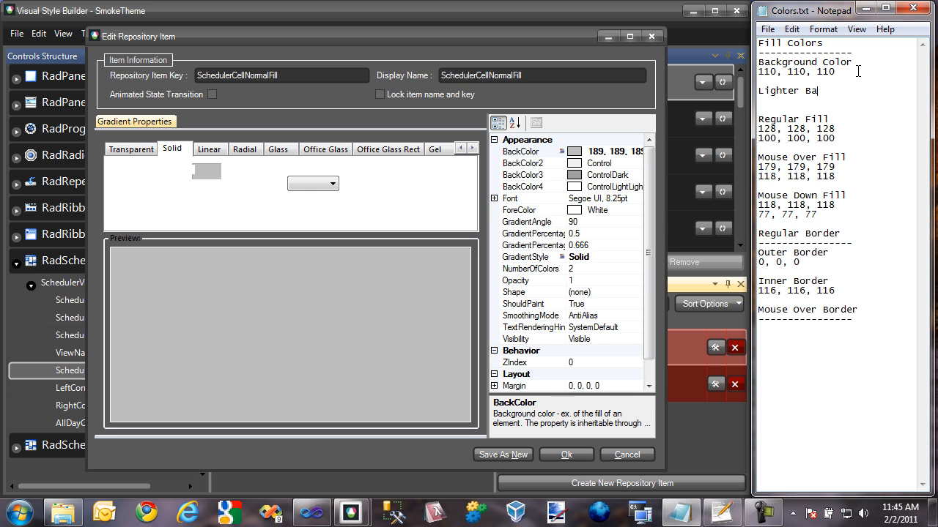
type("ckground")
key("Return")
type("189, 189, 189")
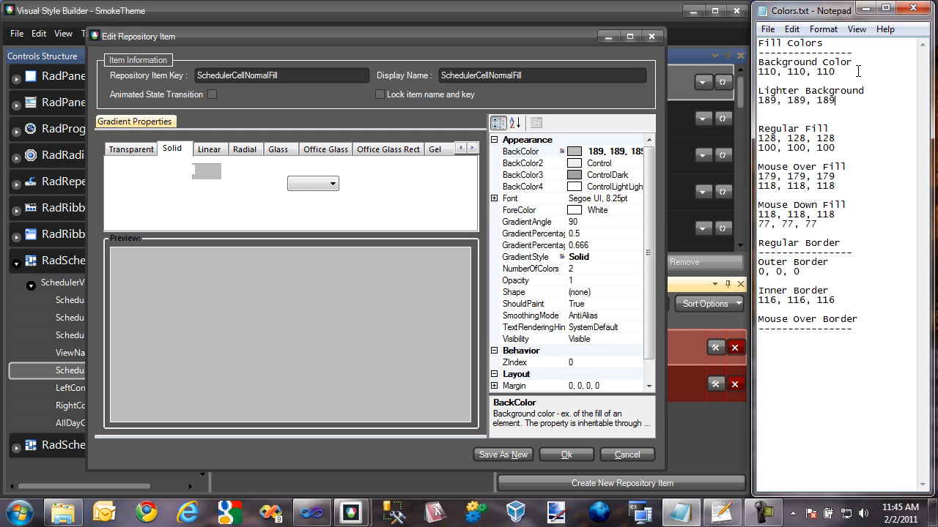
left_click(573, 449)
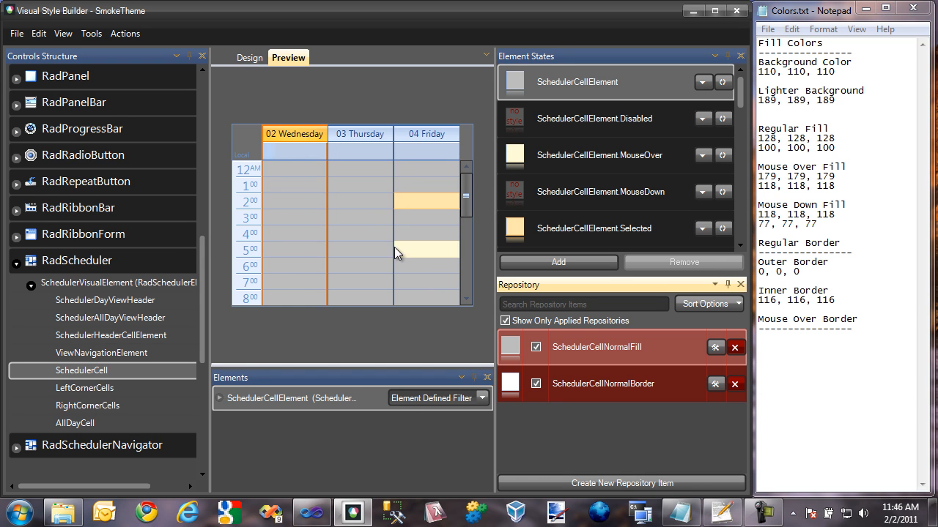
- Select the SchedulerCellElement.IsWholeHour state and open its SchedulerCellIsWholeHourBorder repository item for editing
left_click(360, 202)
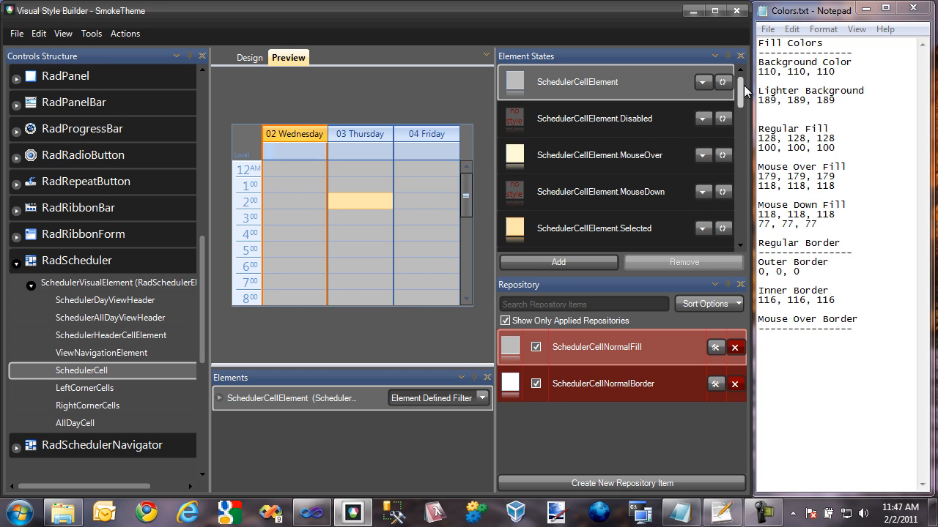
left_click_drag(742, 85, 740, 122)
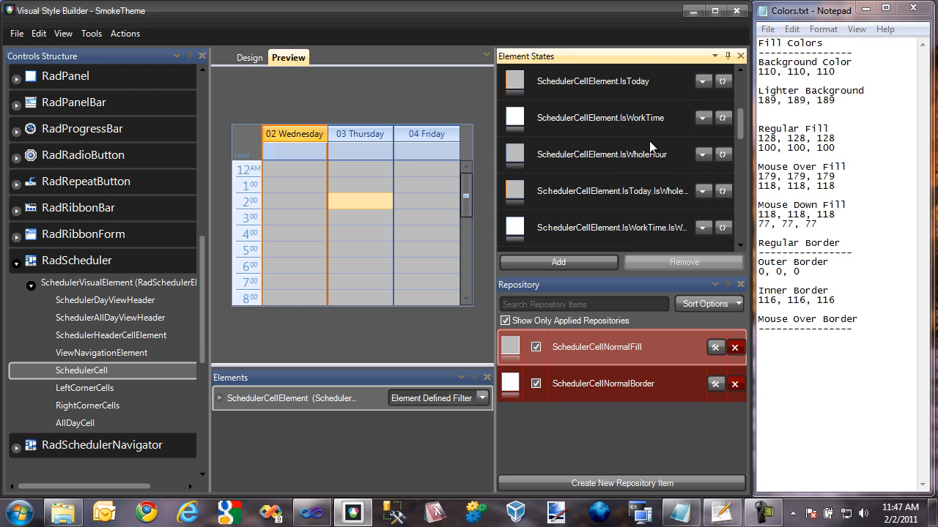
left_click(605, 160)
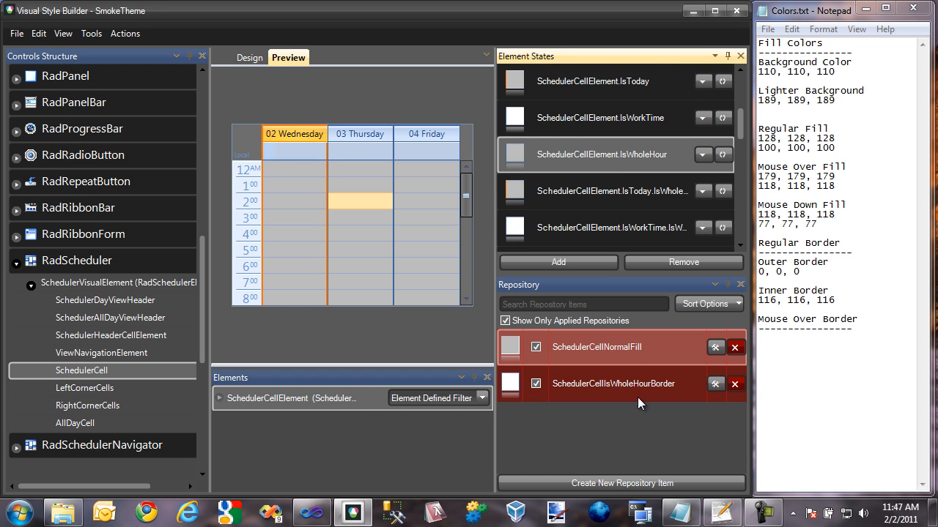
left_click(588, 396)
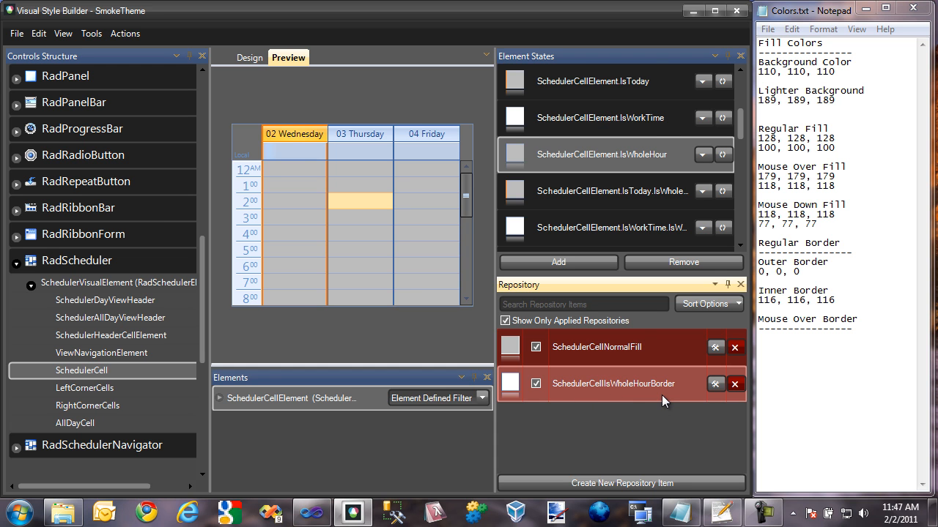
left_click(715, 386)
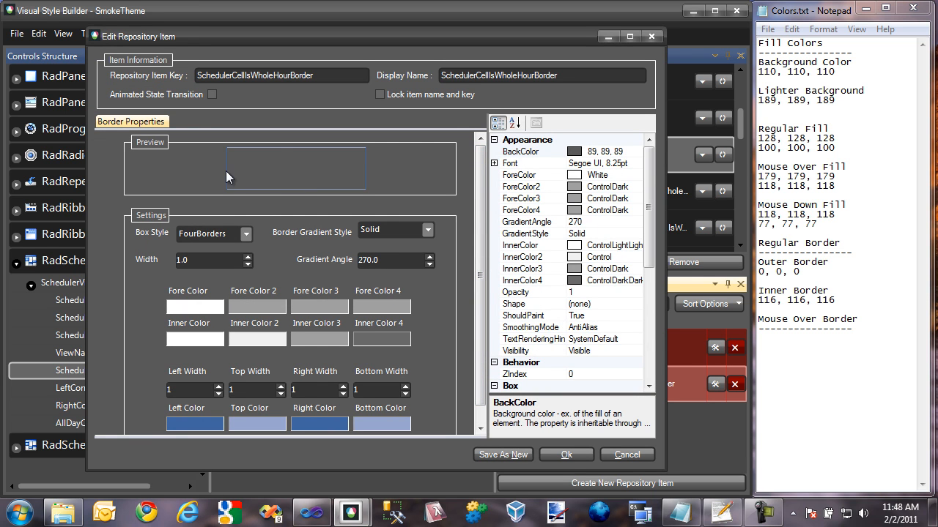
- Set the whole-hour border's LeftColor and RightColor to 116, 116, 116, the Inner Border color in the notes
left_click_drag(480, 190, 479, 239)
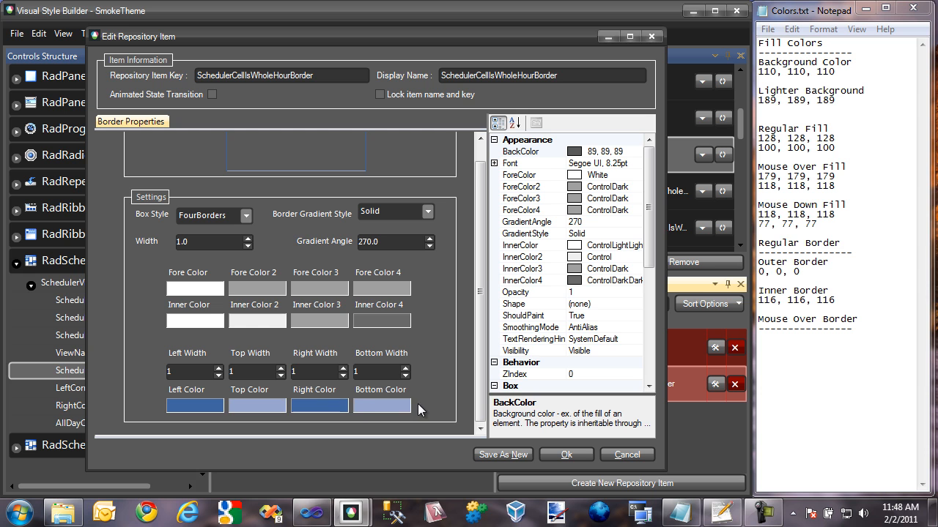
left_click_drag(835, 300, 760, 303)
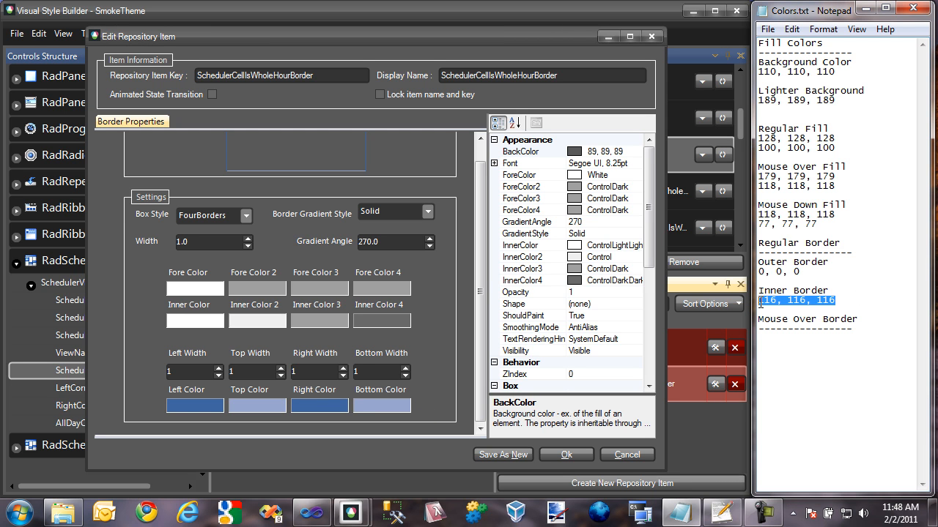
left_click_drag(658, 164, 657, 279)
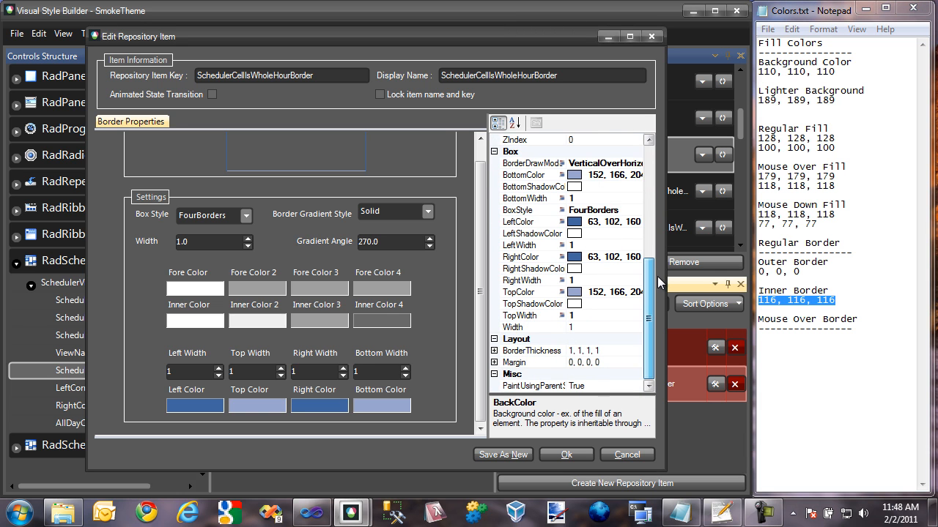
left_click(611, 223)
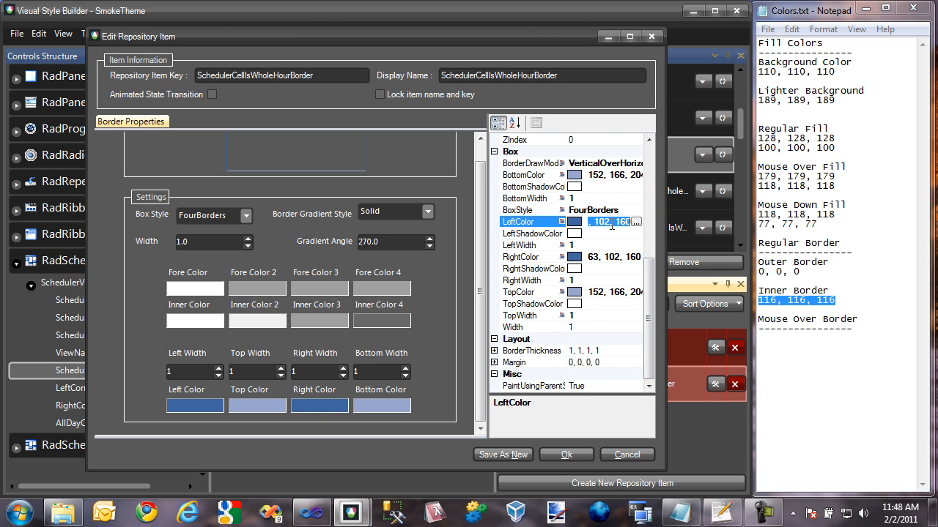
key("ctrl+v")
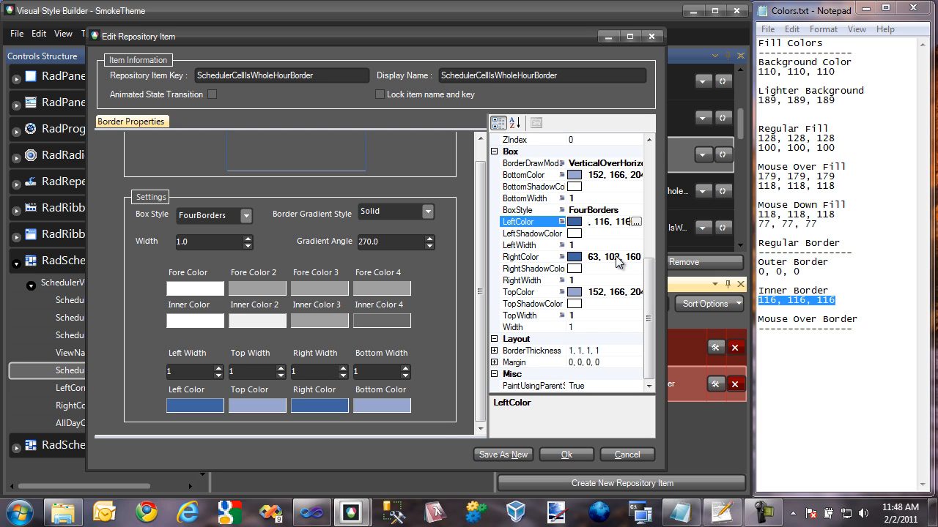
left_click(617, 259)
key("ctrl+v")
left_click(586, 226)
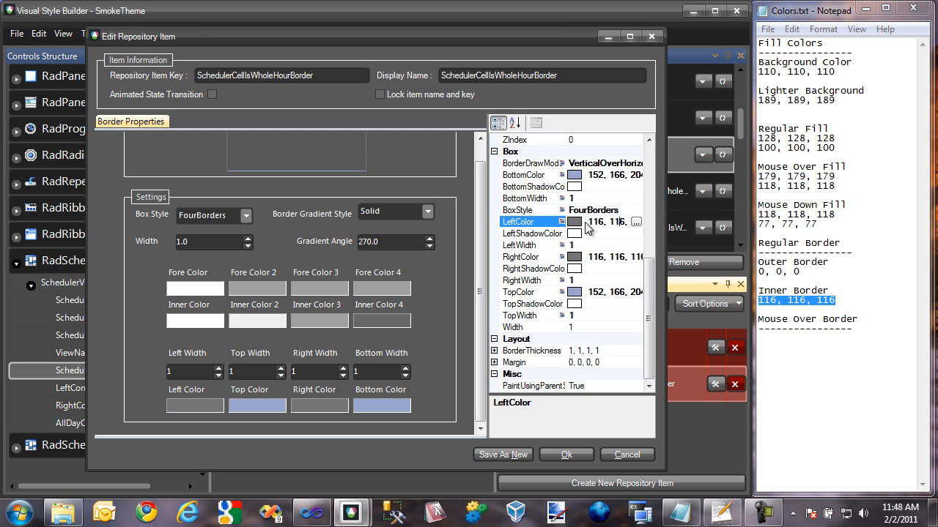
left_click(627, 181)
left_click(635, 175)
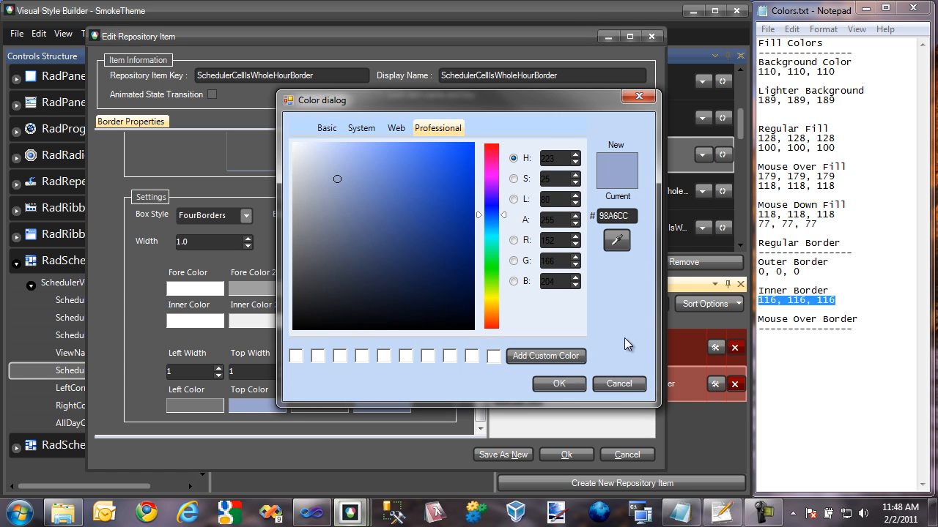
left_click(619, 383)
- Set the whole-hour border's BottomColor to the Inner Border grey and lighten it to 147, 147, 147
left_click(598, 179)
key("ctrl+v")
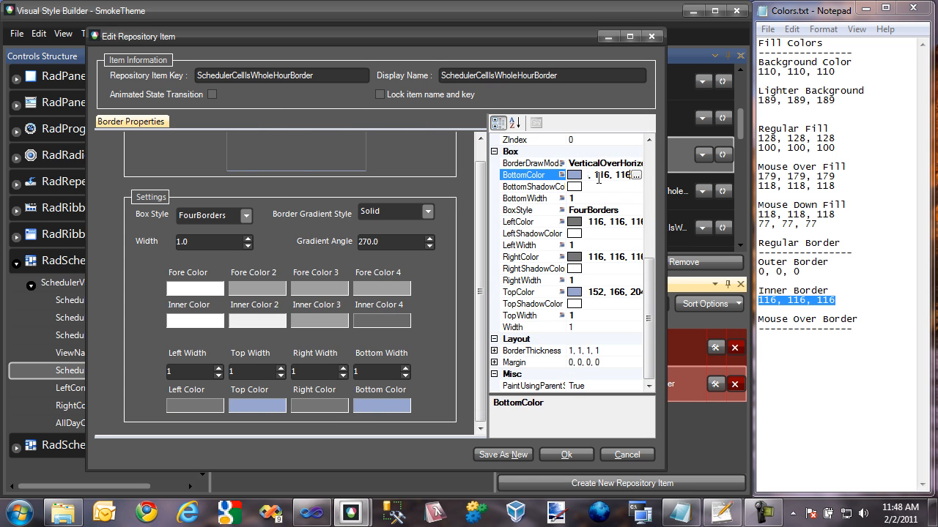
left_click(609, 186)
left_click(612, 176)
left_click(636, 176)
left_click_drag(290, 246, 274, 221)
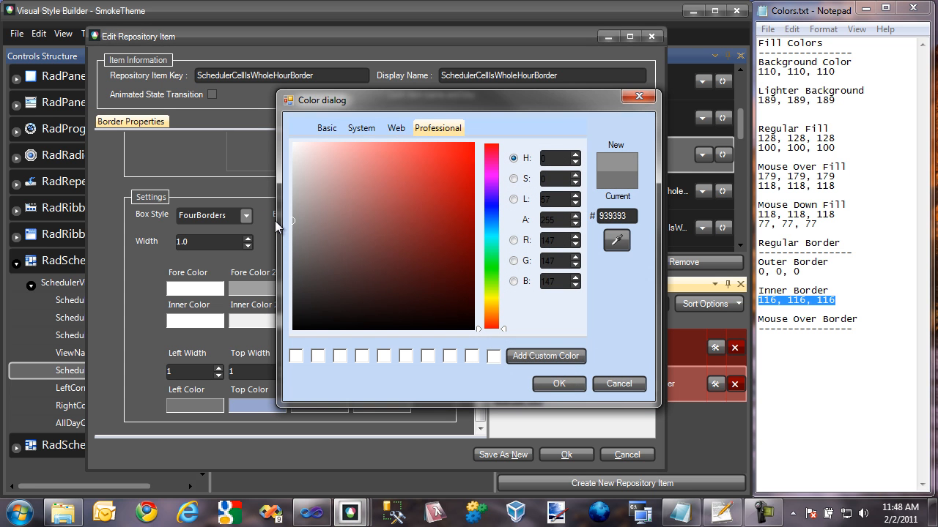
left_click(557, 384)
- Copy the whole-hour border's BottomColor to its TopColor, 147, 147, 147
left_click(615, 175)
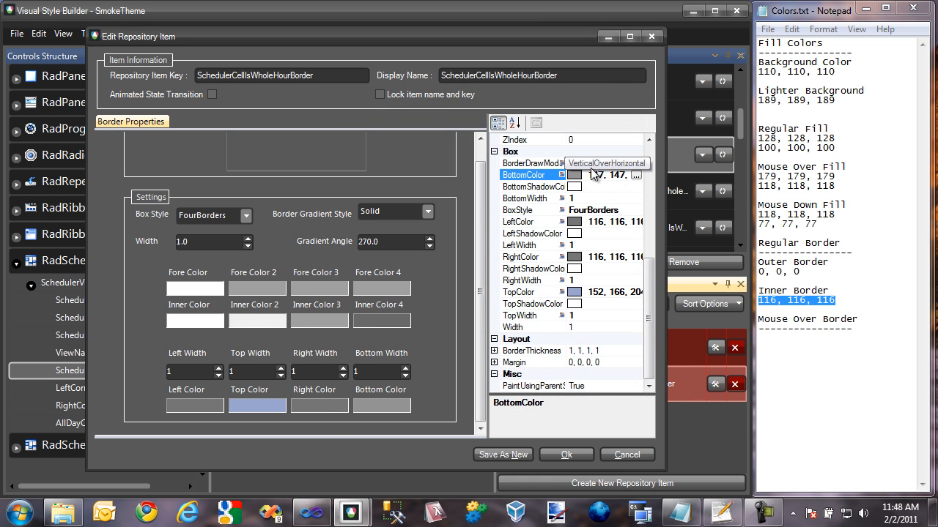
left_click(603, 292)
key("ctrl+v")
left_click(607, 280)
- Add a "Border" entry with 147, 147, 147 below Inner Border in the notes, and apply the whole-hour border edit
left_click(853, 305)
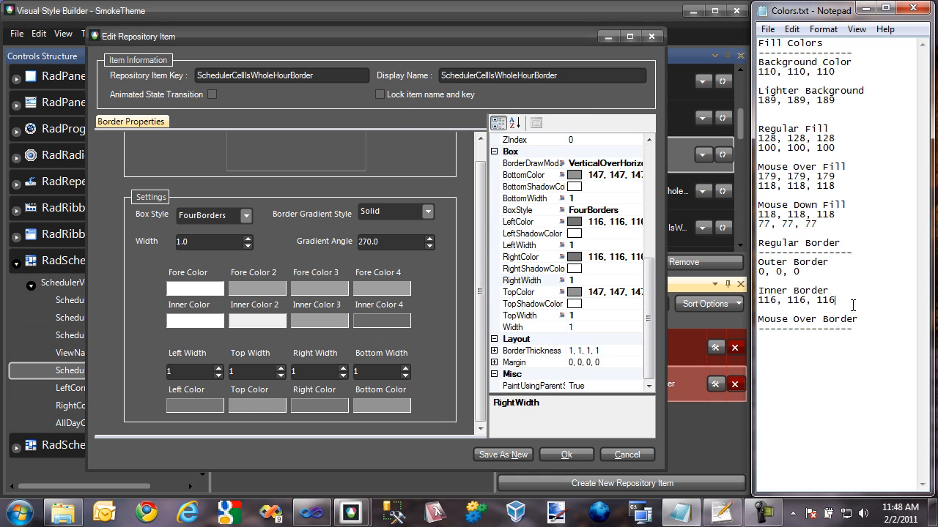
key("Return")
key("Return")
key("ctrl+v")
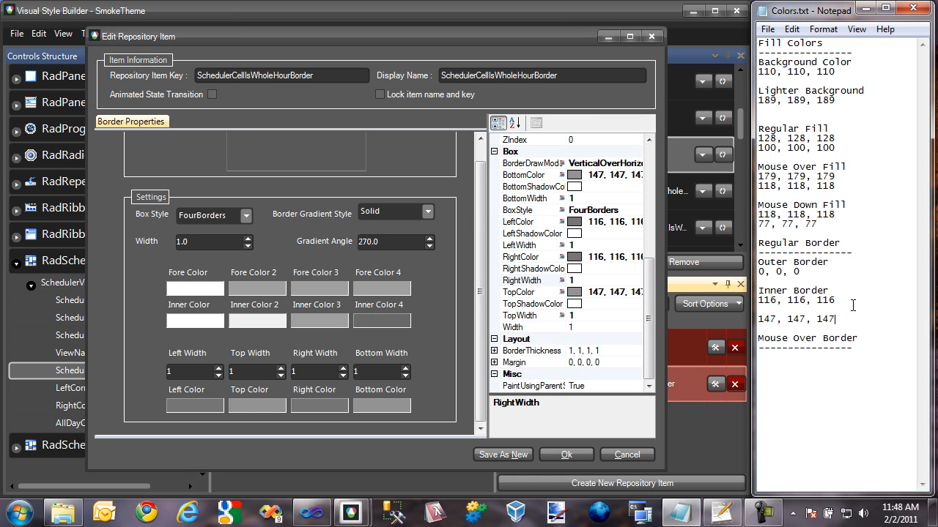
key("Return")
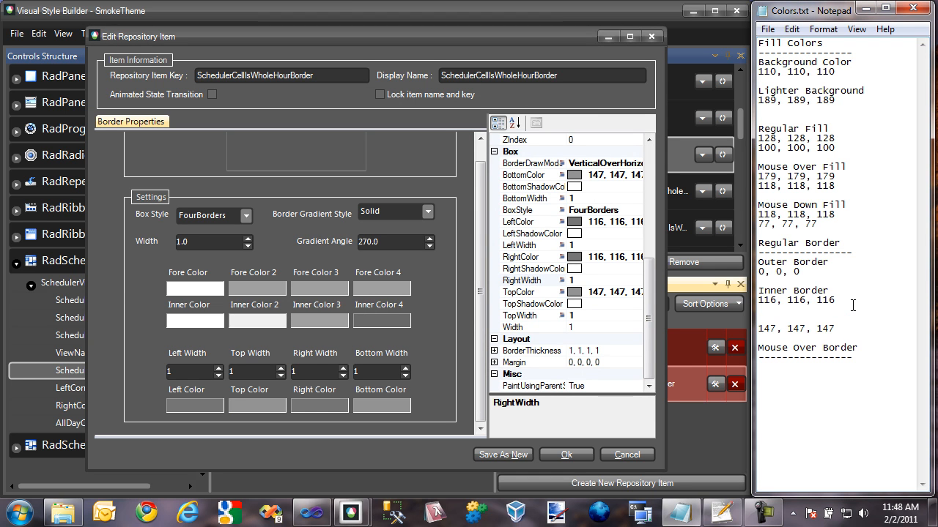
type("Border")
left_click(558, 455)
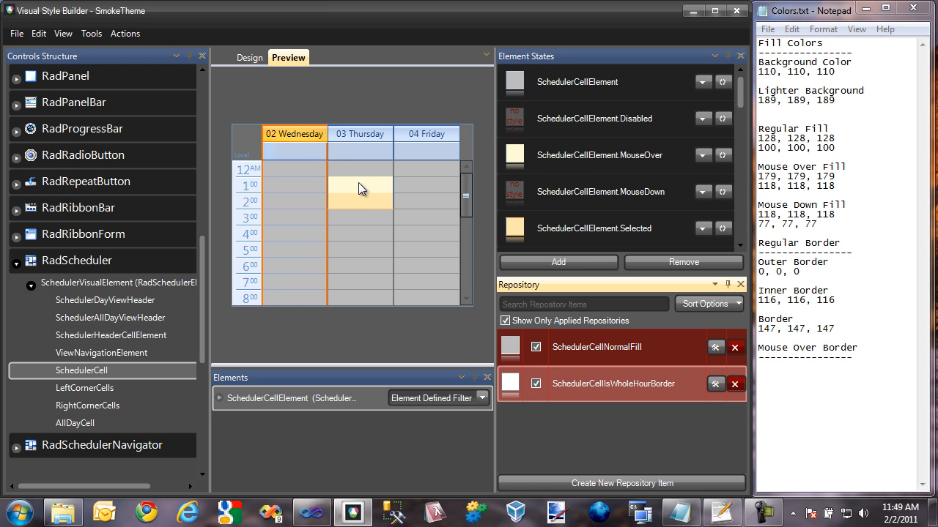
- Edit the SchedulerCellMouseOverFill item of the SchedulerCellElement.MouseOver state and set its BackColor to a muted blue-grey, 164, 165, 191
left_click(625, 158)
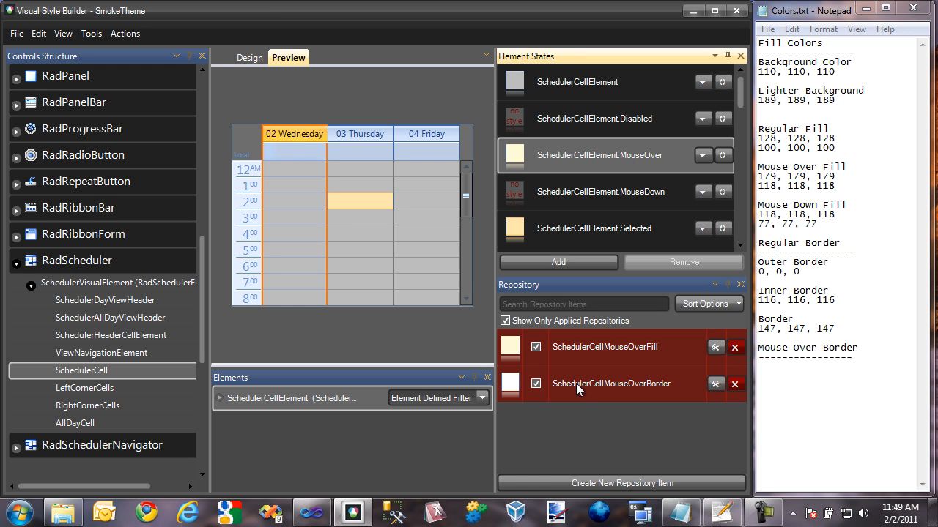
left_click(616, 350)
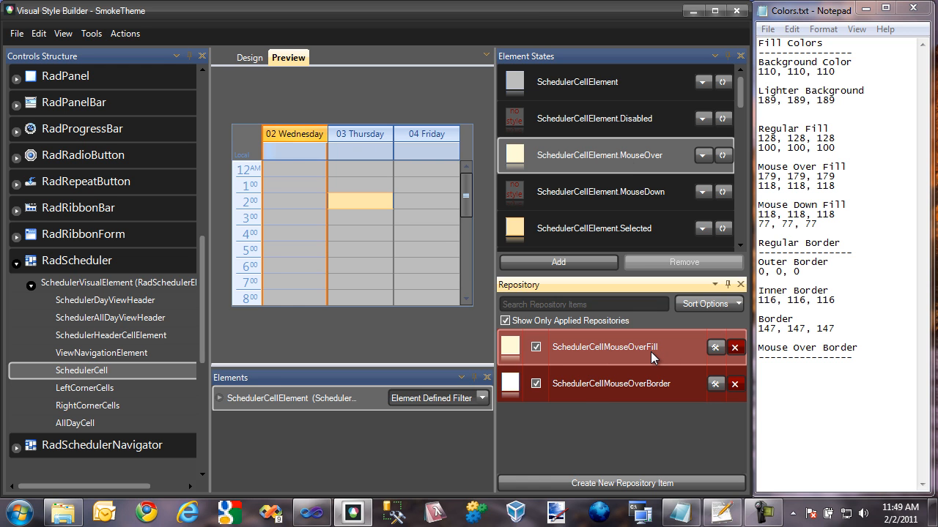
left_click(715, 351)
left_click(631, 152)
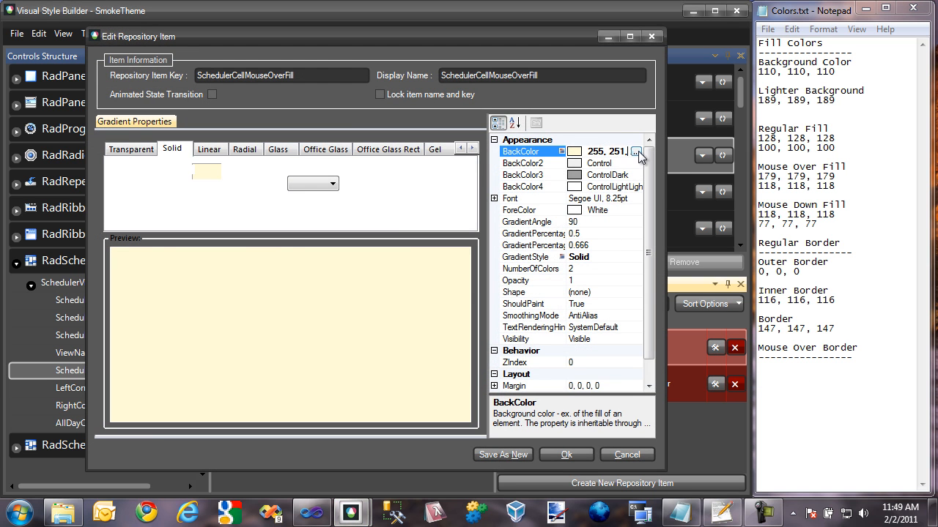
left_click(636, 152)
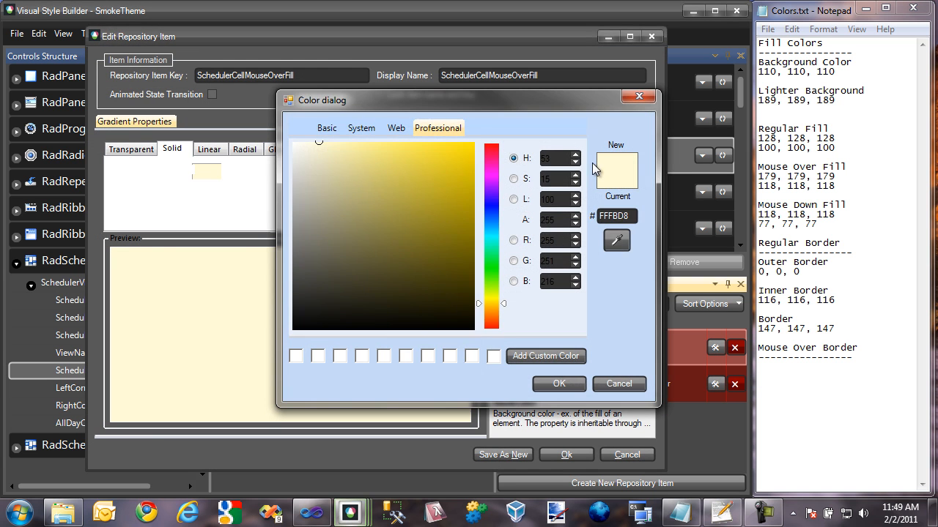
left_click(496, 211)
left_click_drag(496, 211, 496, 209)
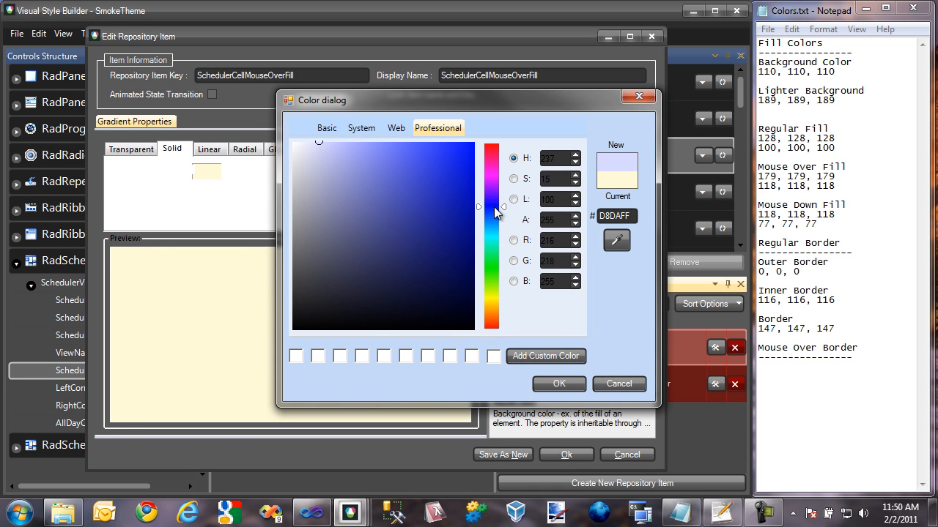
mouse_move(342, 200)
left_mouse_down()
mouse_move(320, 214)
mouse_move(322, 193)
mouse_move(307, 191)
mouse_move(315, 189)
left_mouse_up()
left_click(559, 383)
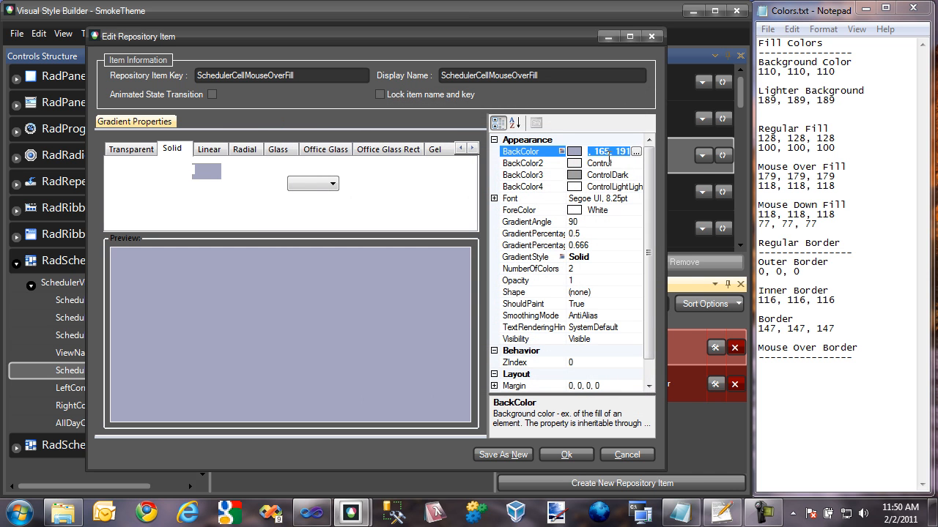
- Add a "Cell Hover Color" entry with 164, 165, 191 at the end of the notes, and apply the mouse-over fill edit
left_click(889, 376)
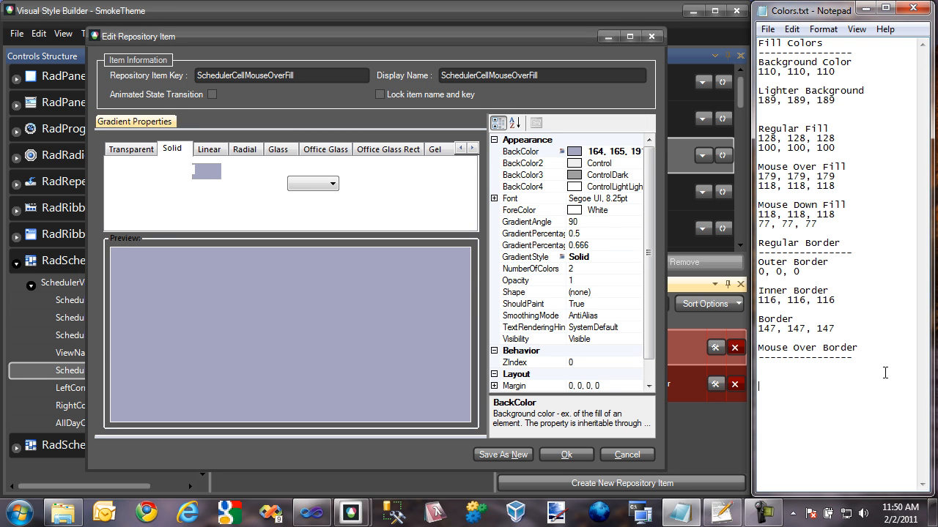
type("Cell Hover Col")
type("164, 165, 191")
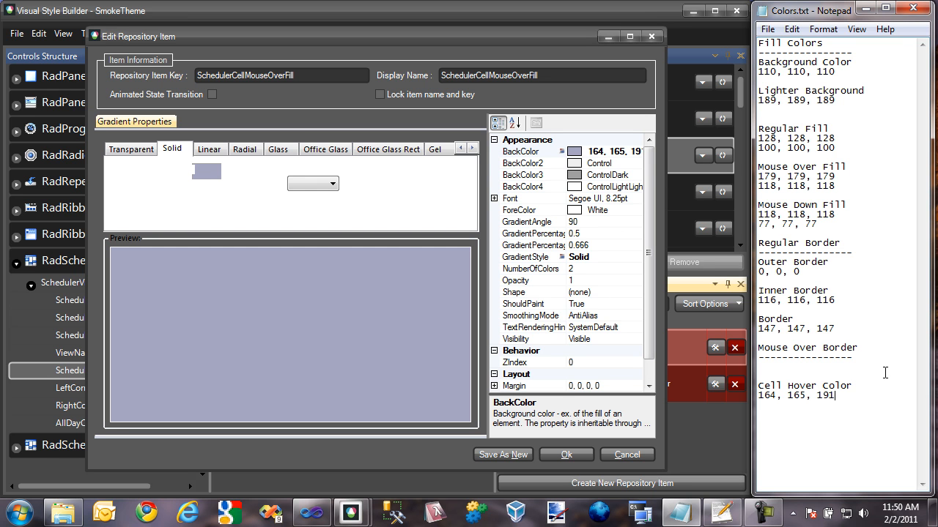
left_click(552, 454)
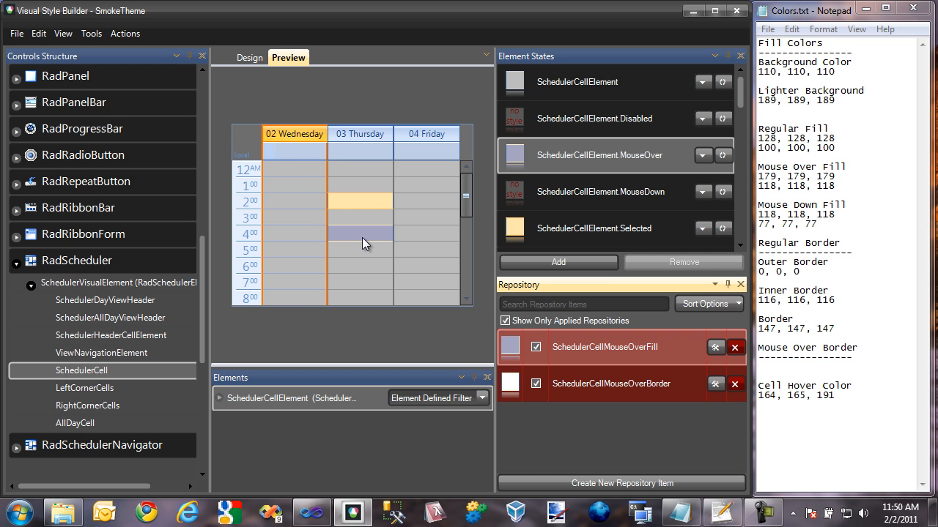
- Edit the SchedulerCellMouseOverBorder item and set its LeftColor and RightColor to the noted Inner Border color, 116, 116, 116
left_click(598, 393)
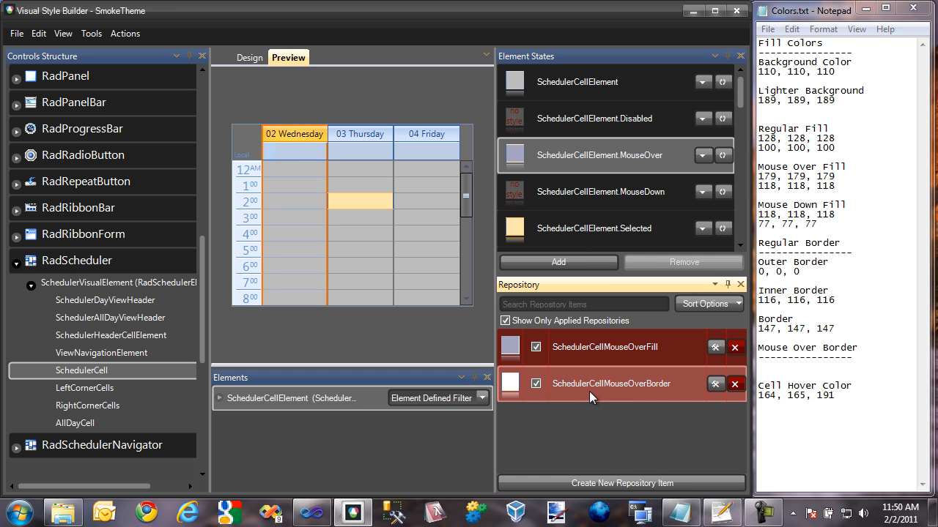
left_click(714, 385)
left_click(853, 300)
left_click_drag(852, 300, 748, 302)
key("ctrl+c")
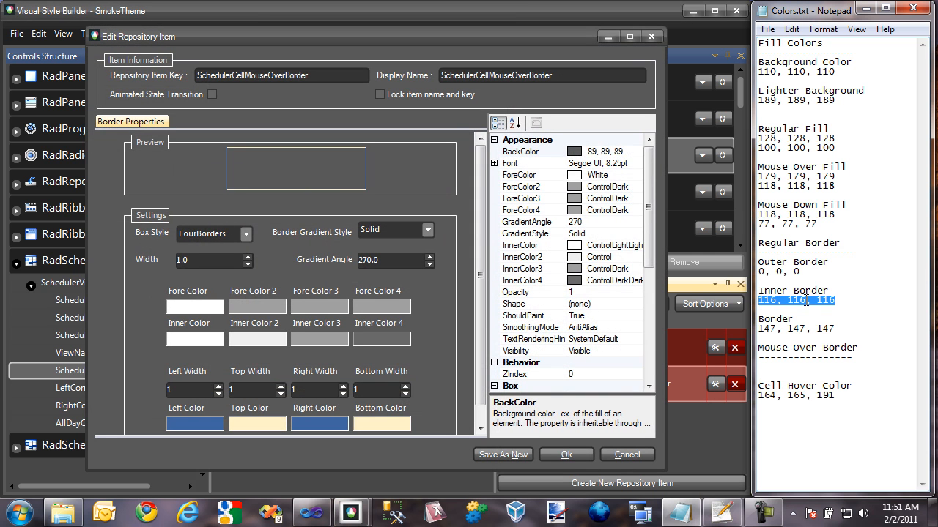
left_click_drag(651, 181, 652, 290)
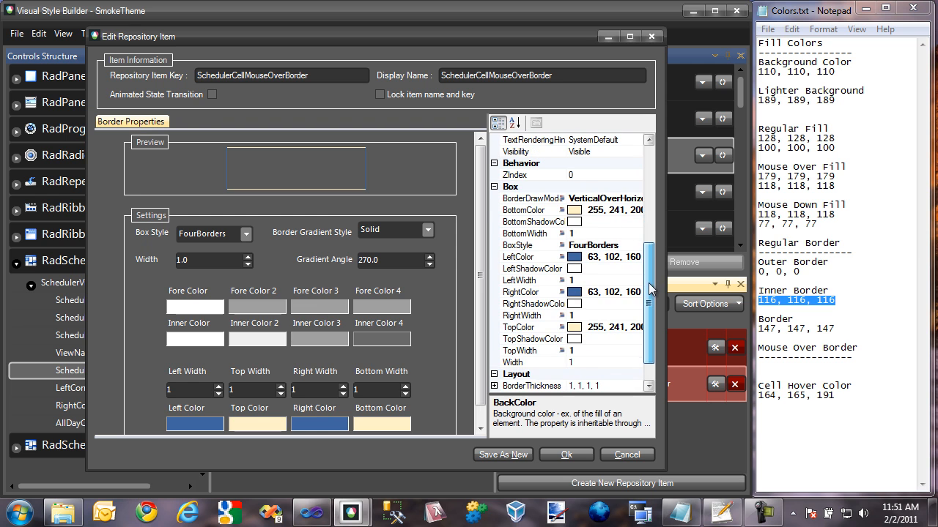
left_click(613, 257)
key("ctrl+v")
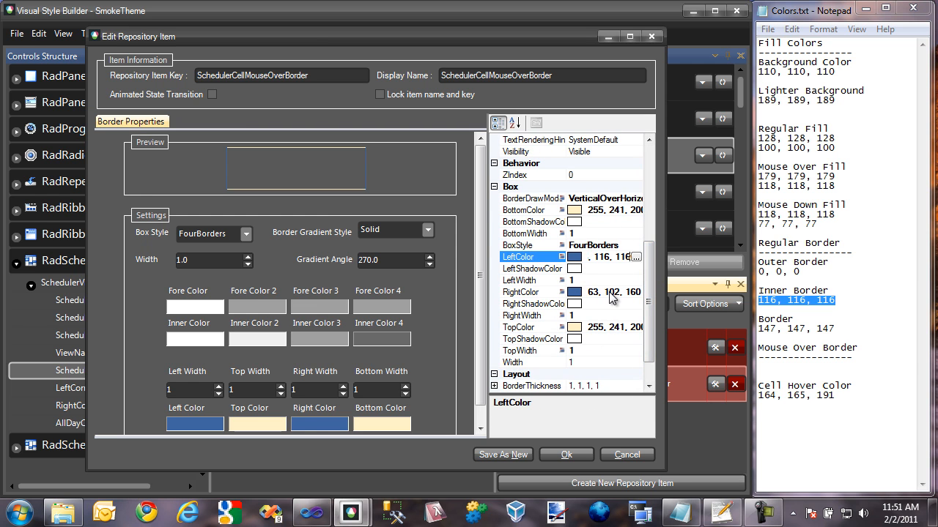
left_click(612, 295)
key("ctrl+v")
left_click(612, 259)
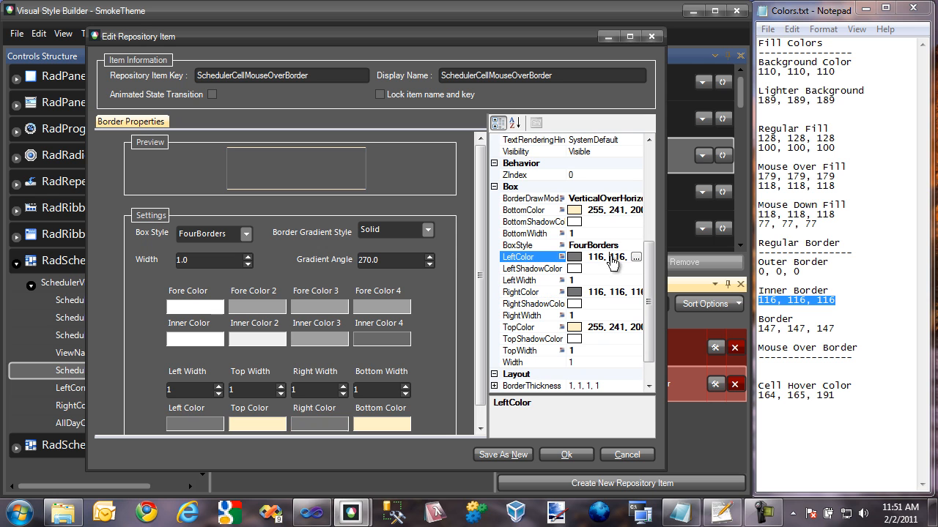
- Set the mouse-over border's BottomColor and TopColor to the noted Border color, 147, 147, 147, and apply the edit
left_click(634, 211)
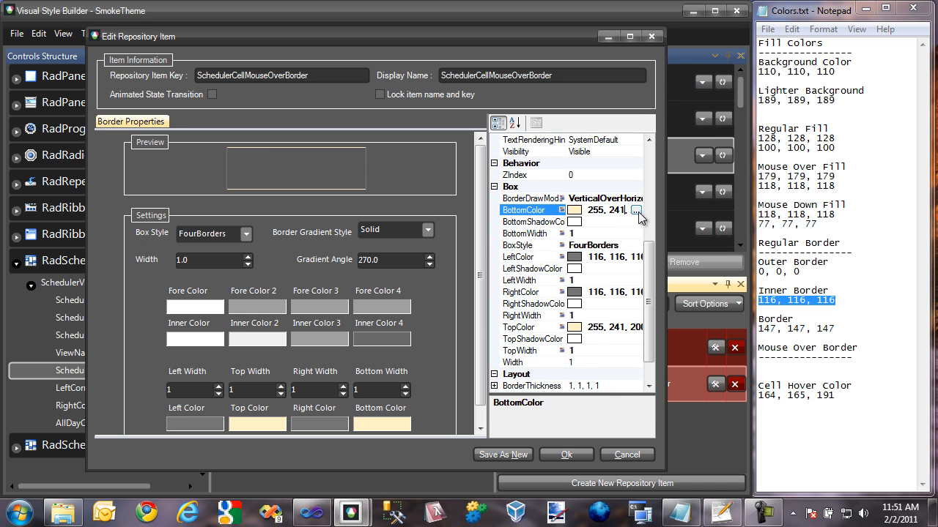
left_click_drag(835, 329, 735, 330)
key("ctrl+c")
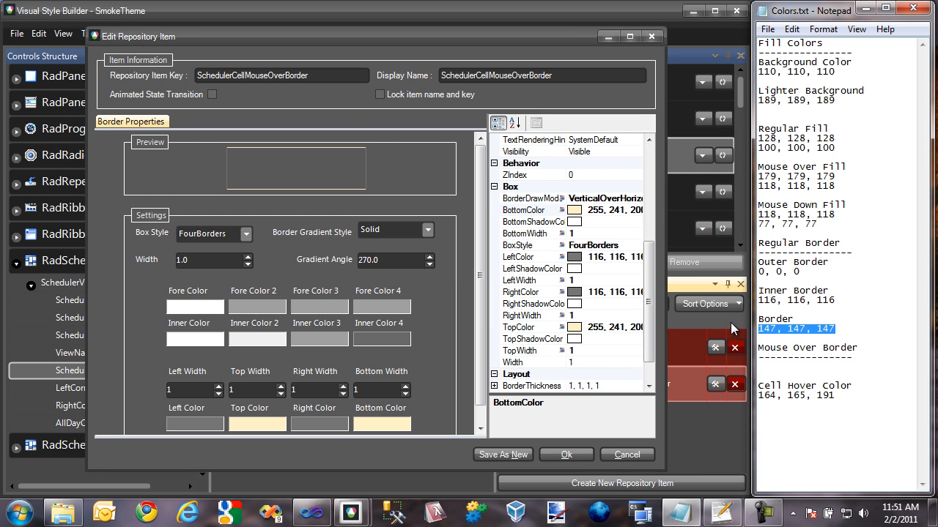
left_click(615, 211)
key("ctrl+v")
left_click(621, 329)
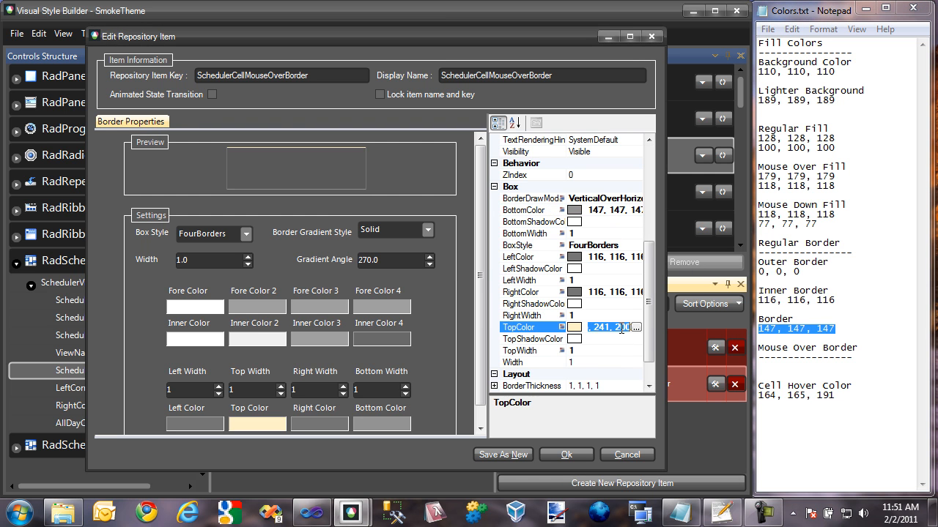
key("ctrl+v")
key("Up")
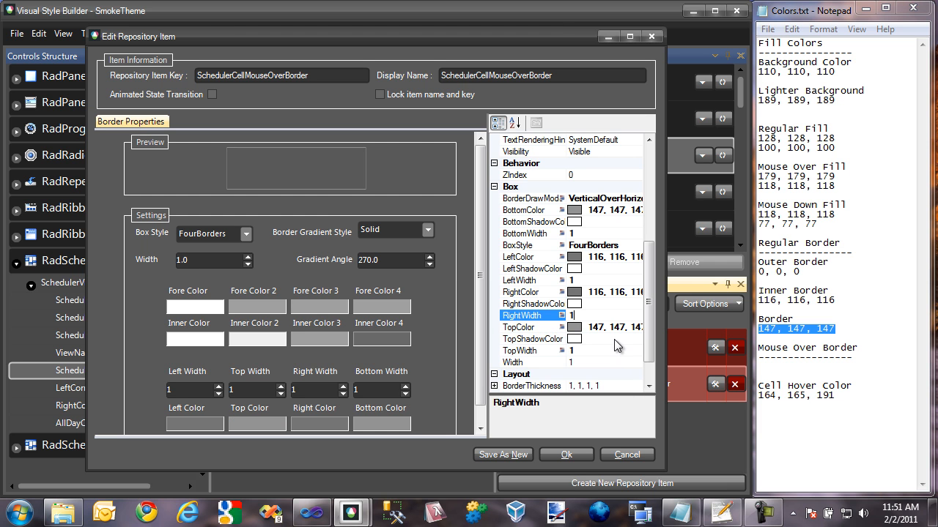
left_click(580, 453)
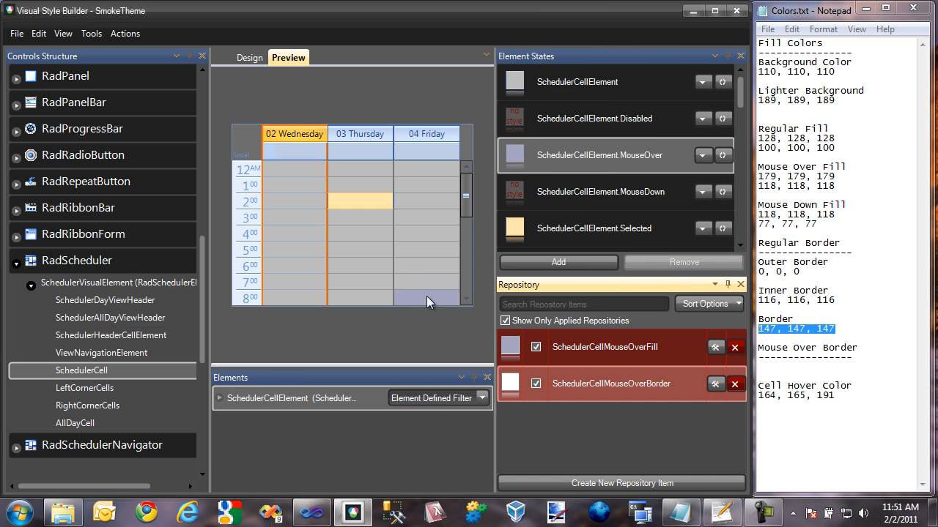
- Examine the cells' mouse-over and selected appearance by selecting various Thursday cells in the scheduler preview
left_click(373, 250)
mouse_move(371, 184)
left_mouse_down()
mouse_move(369, 279)
mouse_move(369, 185)
mouse_move(368, 202)
left_mouse_up()
left_click(369, 216)
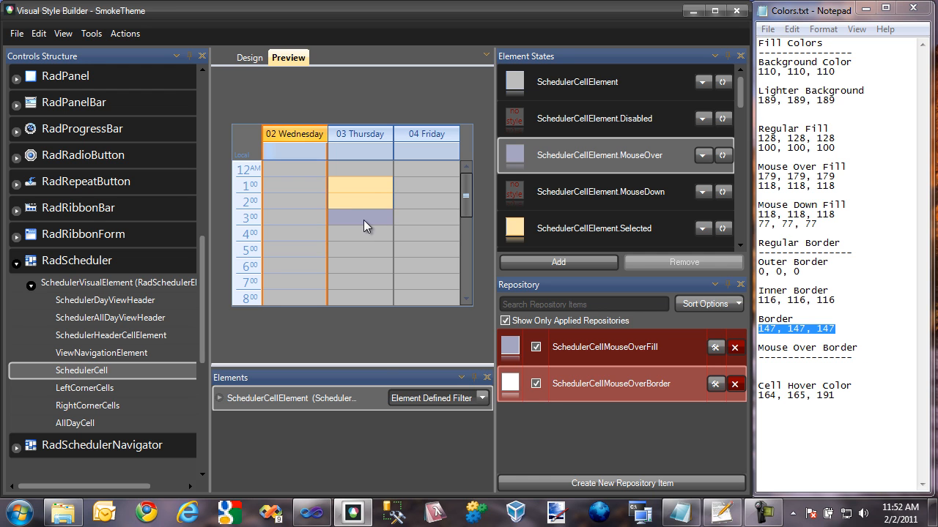
left_click(362, 239)
left_click(366, 187)
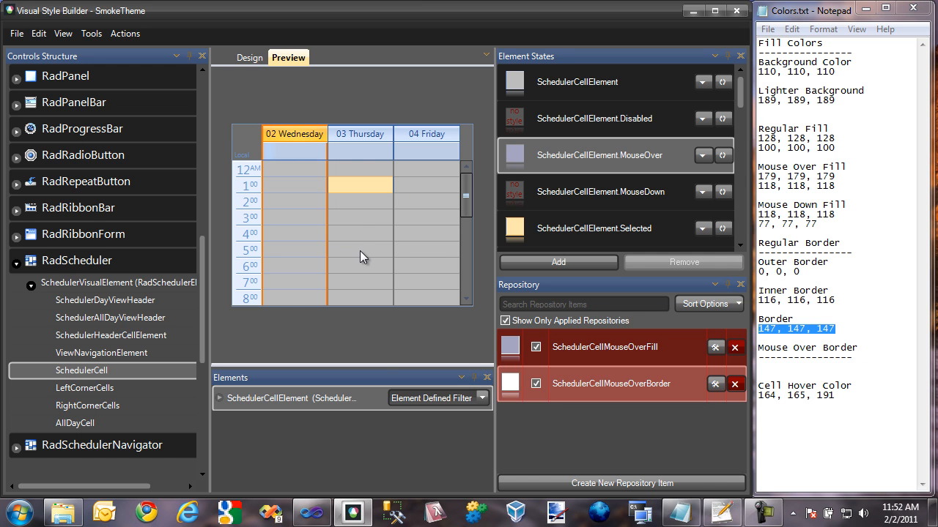
left_click_drag(360, 260, 360, 250)
left_click(366, 201)
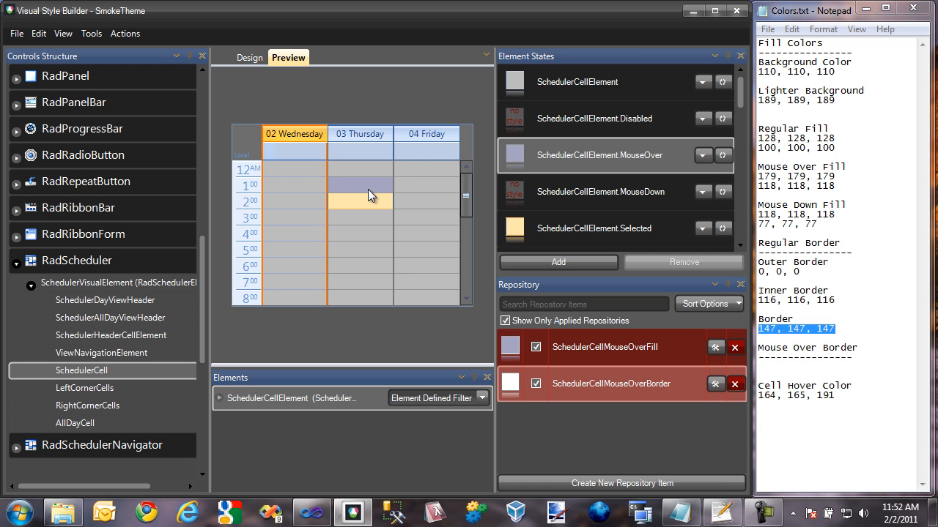
- Edit the SchedulerCellSelectedFill item of the SchedulerCellElement.Selected state and set its BackColor to the noted Cell Hover Color, 164, 165, 191
left_click(594, 232)
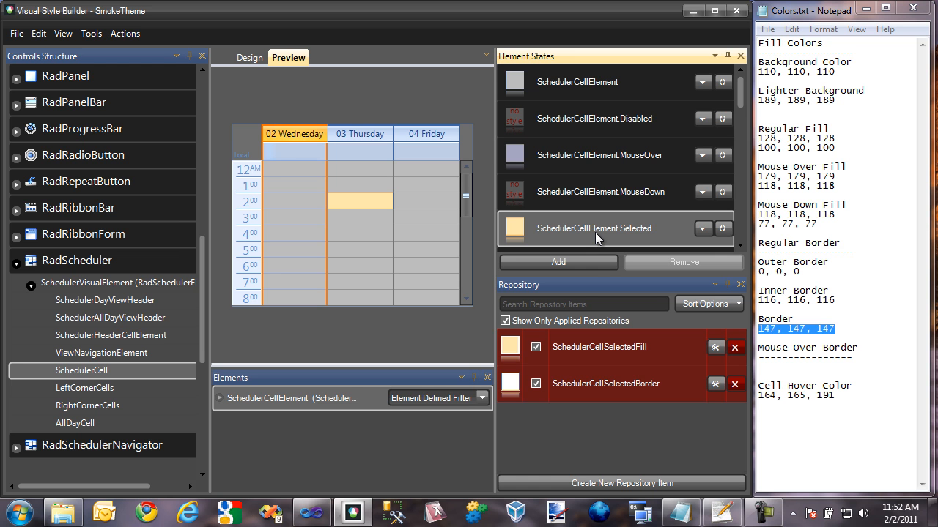
left_click(621, 353)
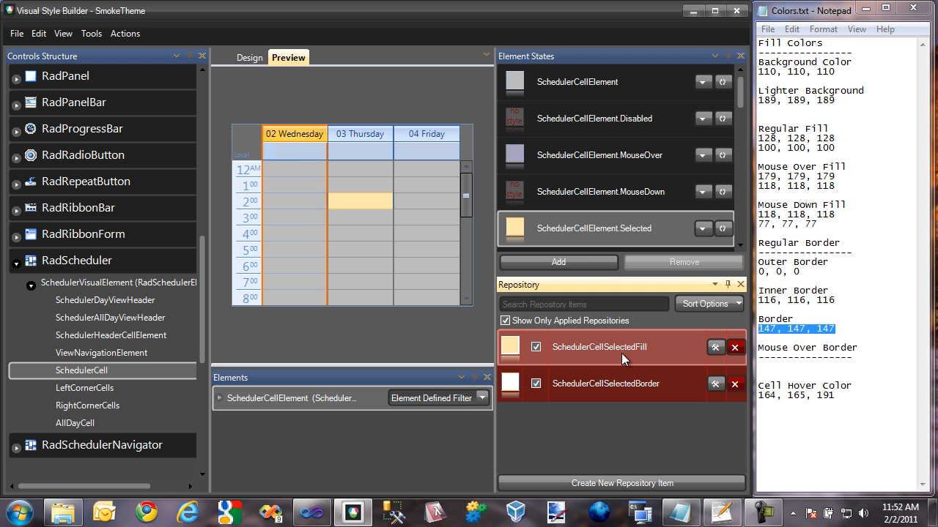
left_click(714, 349)
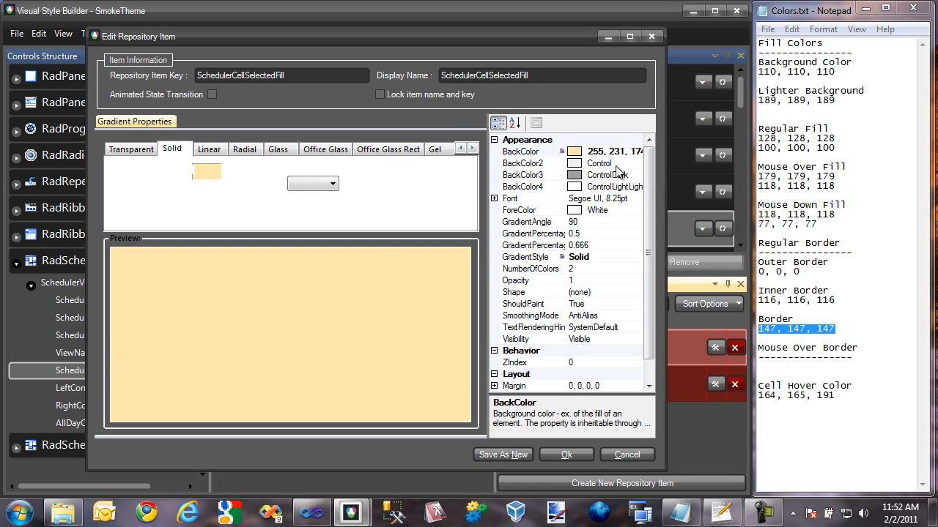
left_click_drag(854, 396, 742, 398)
key("ctrl+c")
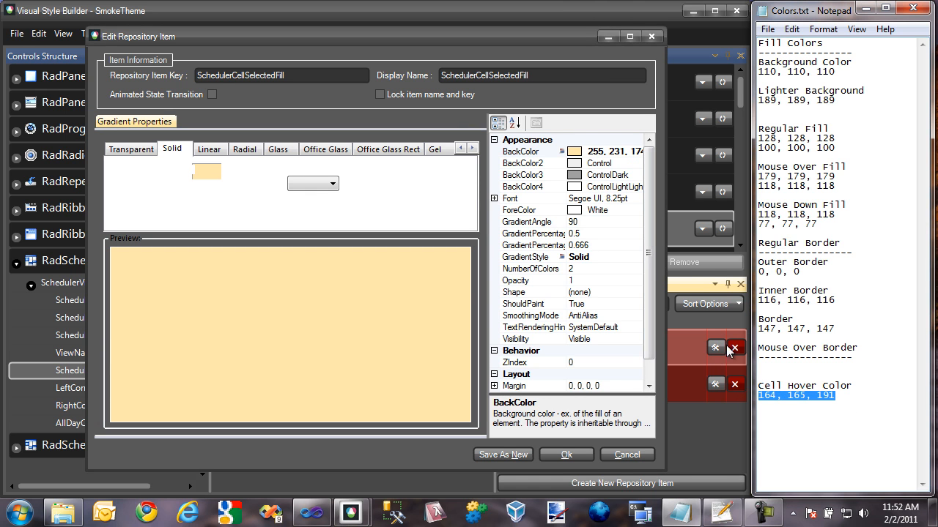
left_click(619, 151)
key("ctrl+a")
key("ctrl+v")
key("Return")
- Lighten the selected fill's BackColor to a pale lavender, 198, 199, 226, with the color picker
left_click(635, 153)
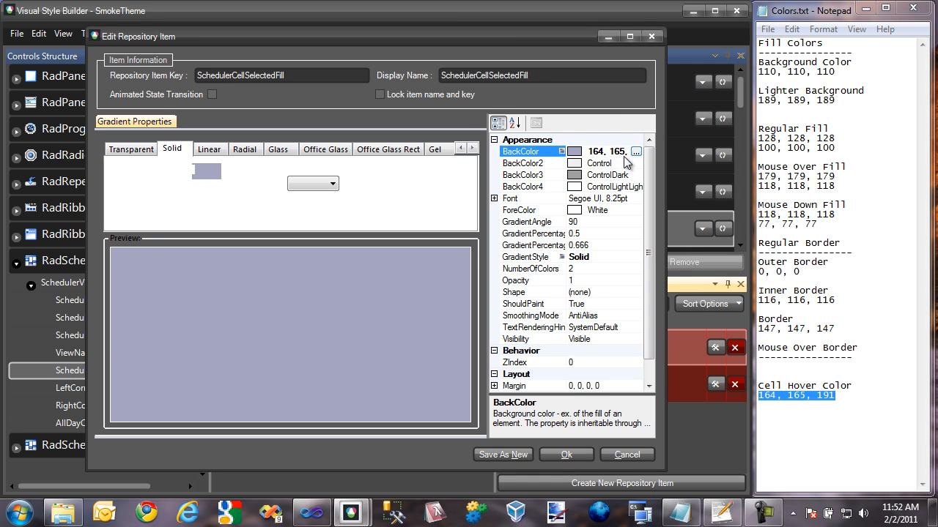
left_click_drag(317, 185, 314, 162)
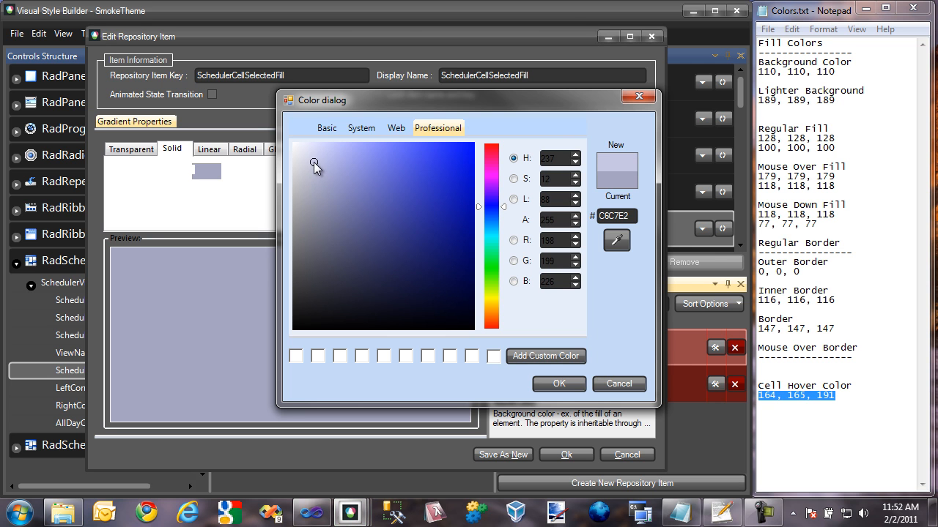
left_click(558, 384)
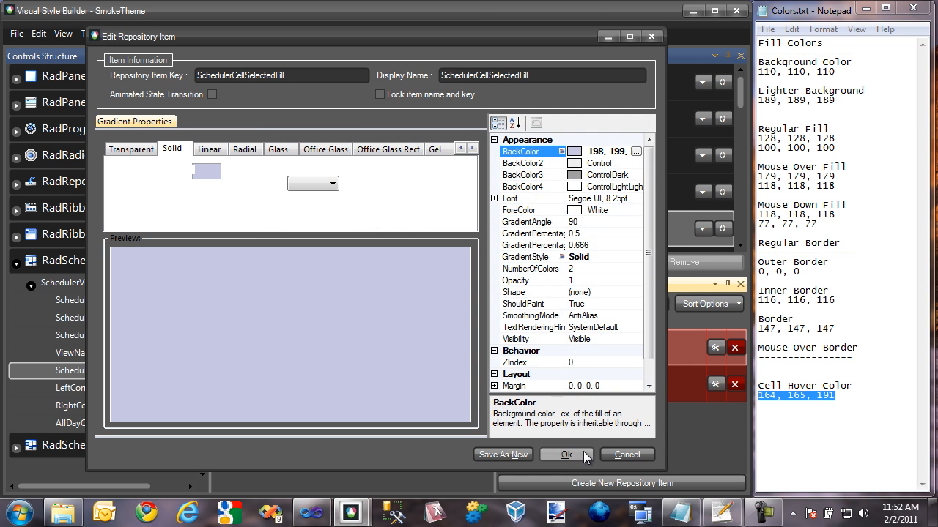
- Add a "Cell Selected" entry with 198, 199, 226 at the end of the notes, and apply the selected fill edit
left_click(615, 152)
key("ctrl+c")
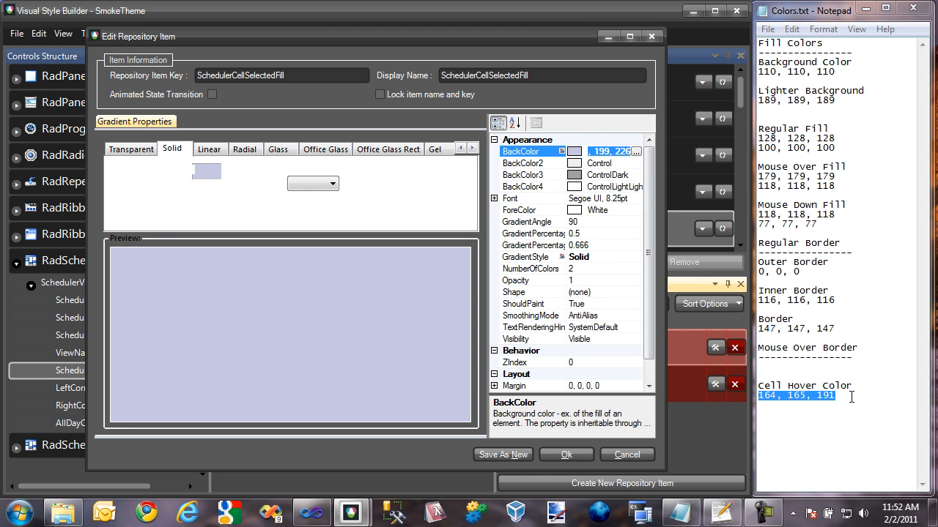
left_click(861, 414)
key("Return")
key("ctrl+v")
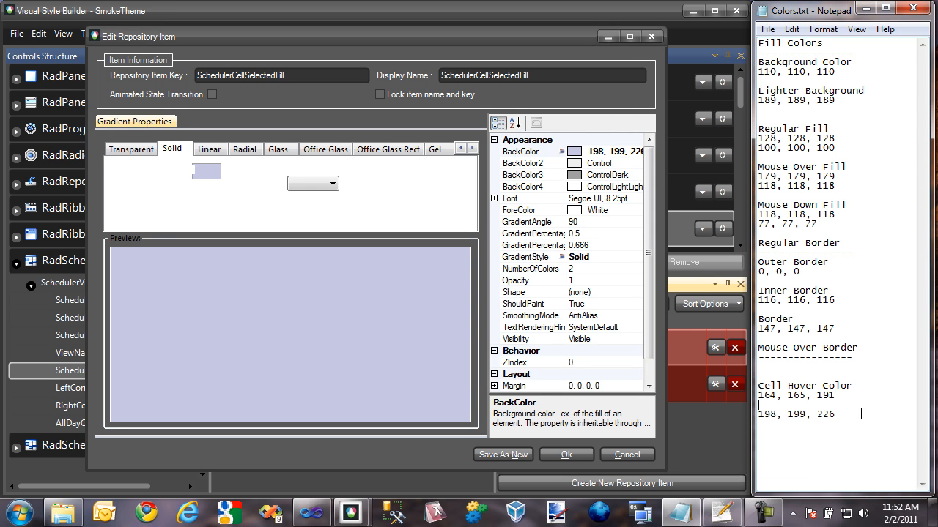
type("Cell Selected")
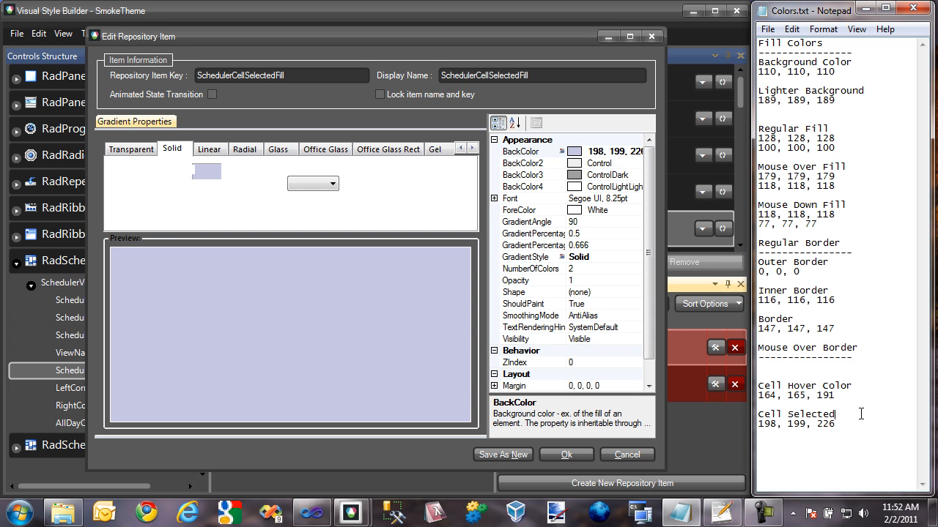
left_click(563, 455)
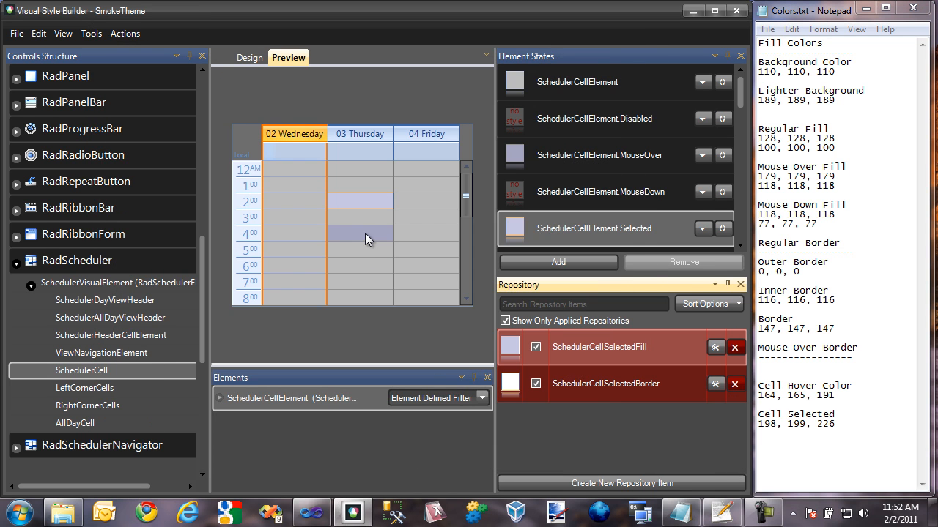
- Examine the new selected fill by selecting single cells and cell ranges in the preview's Thursday column
mouse_move(379, 184)
left_mouse_down()
mouse_move(374, 279)
mouse_move(376, 188)
left_mouse_up()
left_click(365, 236)
left_click_drag(364, 236, 362, 216)
left_click(361, 181)
left_click_drag(365, 170, 364, 227)
left_click(361, 283)
left_click(359, 229)
left_click(363, 214)
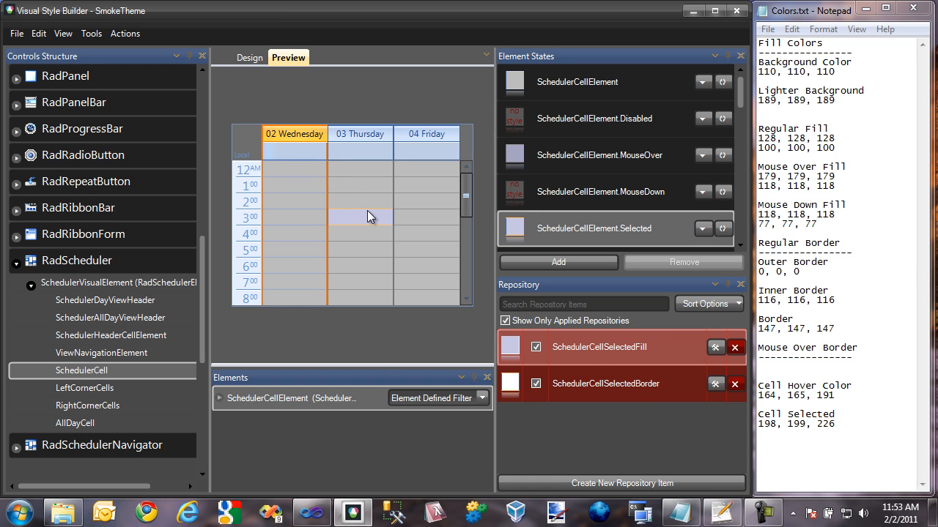
- Edit the SchedulerCellSelectedBorder item and set its LeftColor and RightColor to the noted Inner Border color, 116, 116, 116
left_click(715, 384)
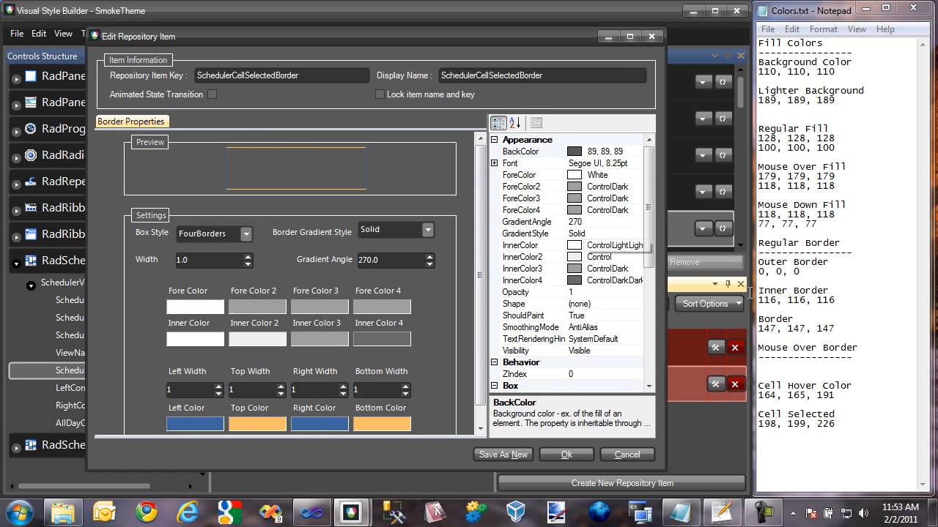
left_click_drag(646, 204, 645, 335)
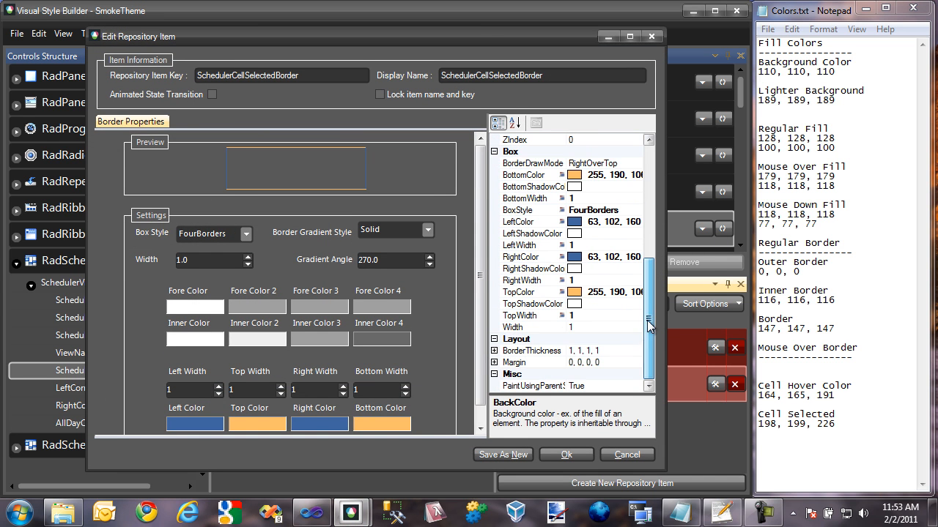
left_click(825, 315)
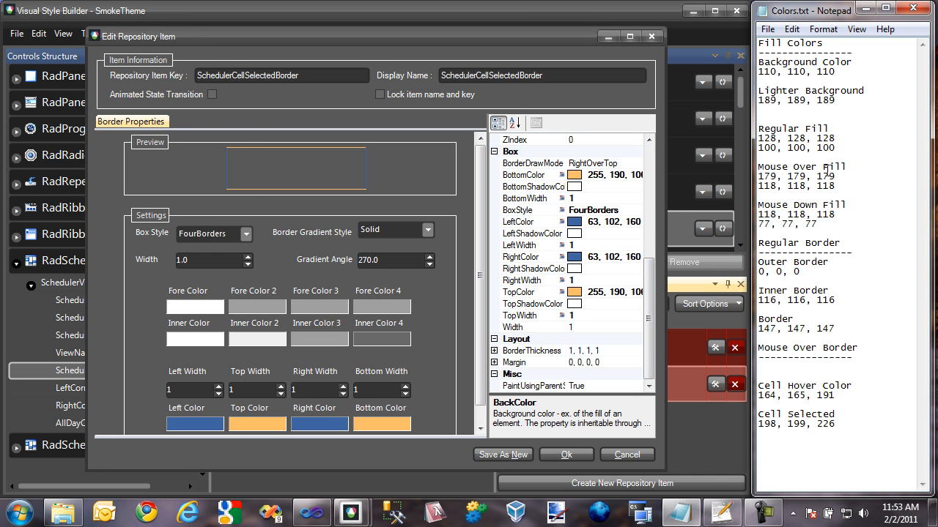
left_click_drag(849, 303, 744, 303)
key("ctrl+c")
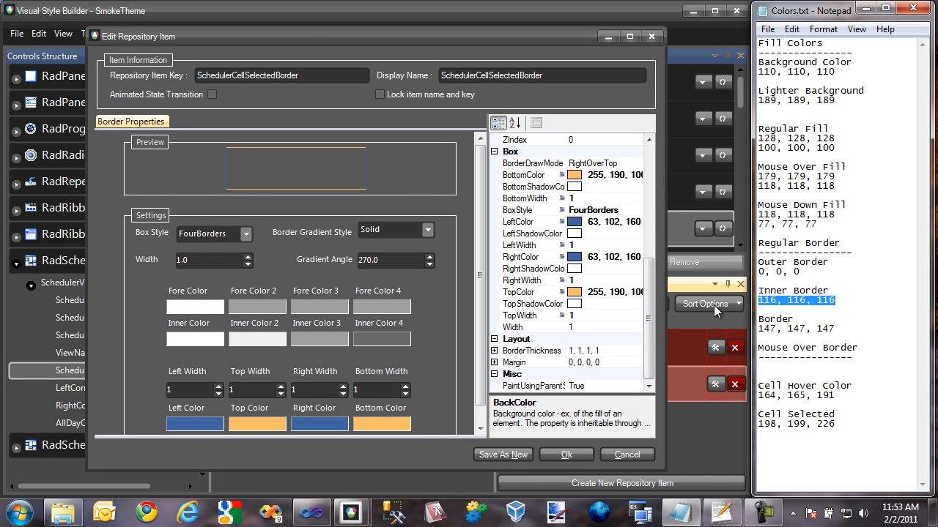
left_click(615, 222)
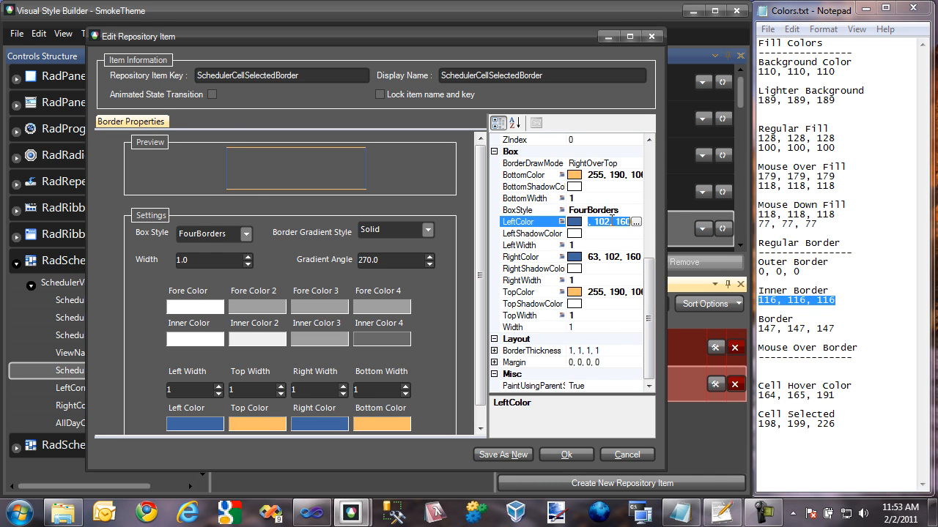
key("ctrl+v")
left_click(610, 256)
key("ctrl+v")
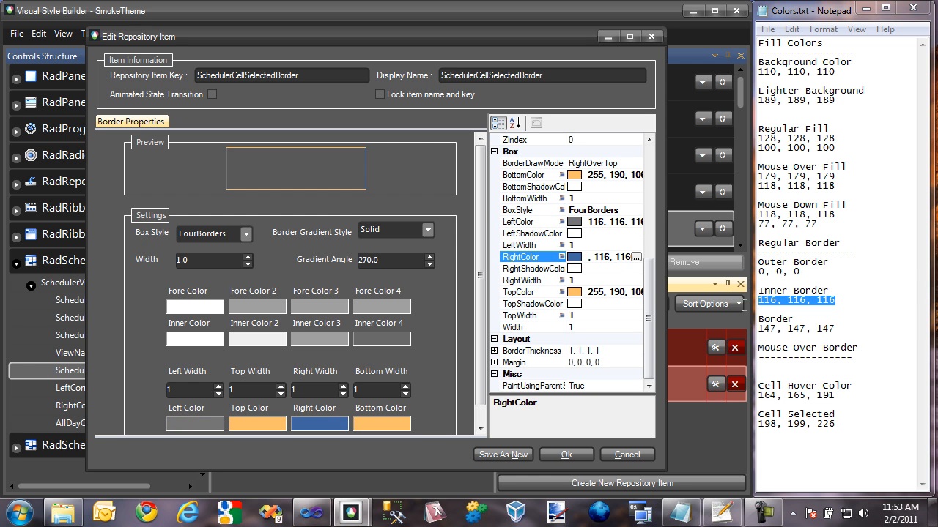
- Set the selected border's BottomColor and TopColor to the noted Border color, 147, 147, 147, and apply the edit
left_click(797, 319)
left_click_drag(839, 328, 725, 331)
key("ctrl+c")
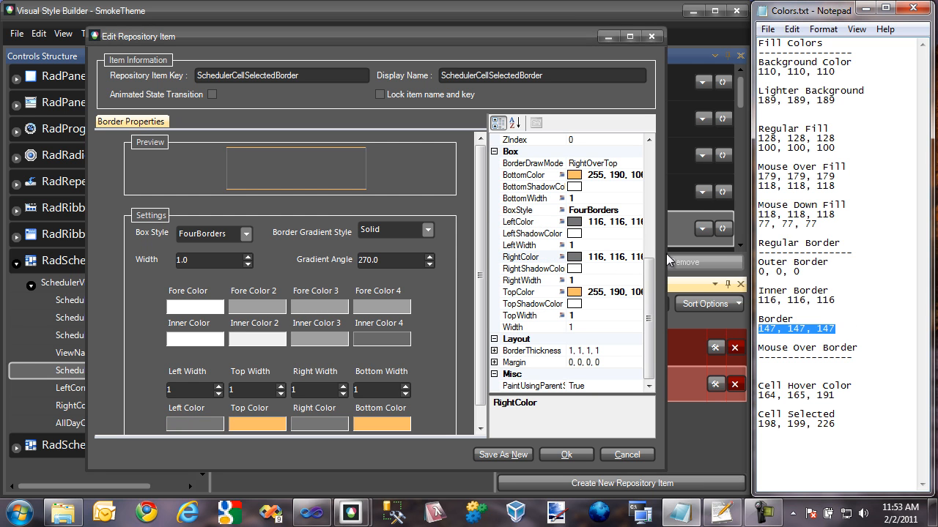
left_click(601, 179)
key("ctrl+v")
left_click(619, 292)
key("ctrl+v")
left_click(532, 268)
left_click(569, 453)
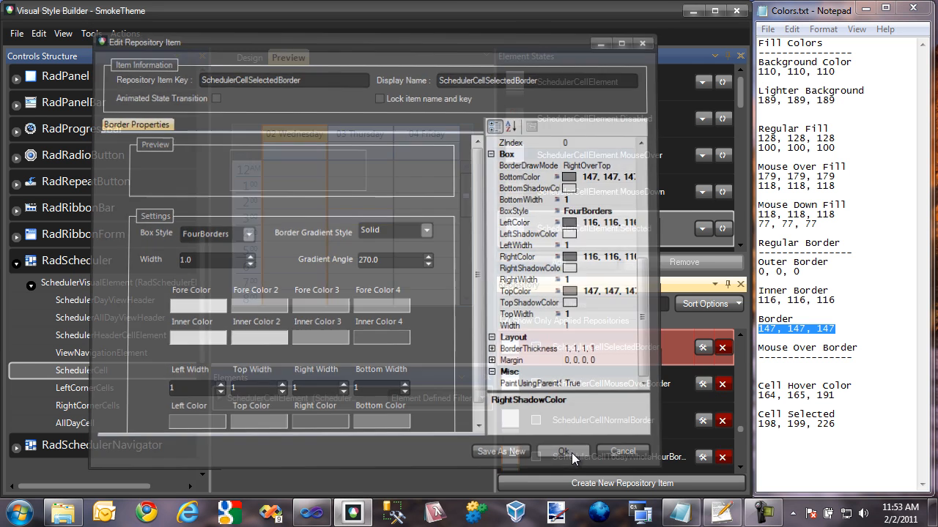
- Check the restyled selection border by selecting cells and ranges in the scheduler preview
left_click_drag(360, 186, 369, 252)
left_click(407, 202)
left_click_drag(366, 173, 350, 220)
left_click(355, 251)
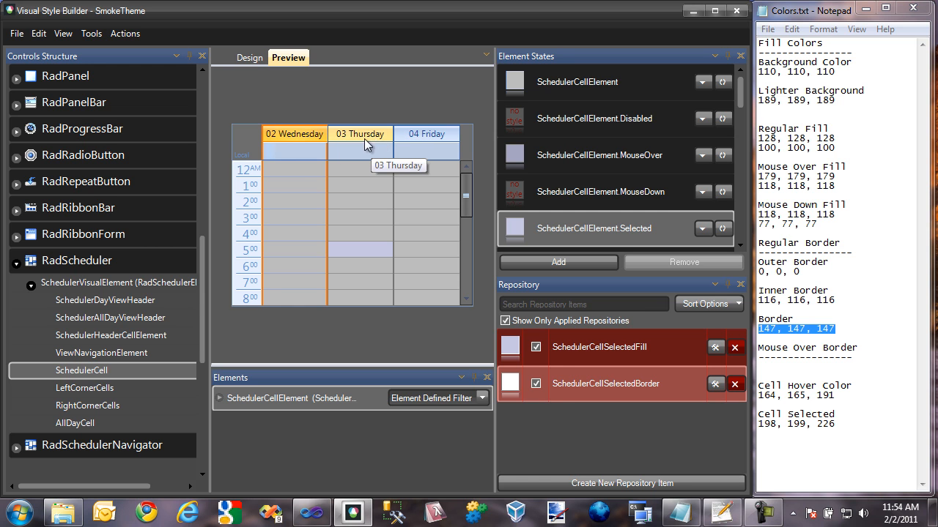
- Select the base state of RadScheduler's SchedulerHeaderCellElement and list all repository items instead of only the applied ones
left_click(148, 336)
left_click(280, 402)
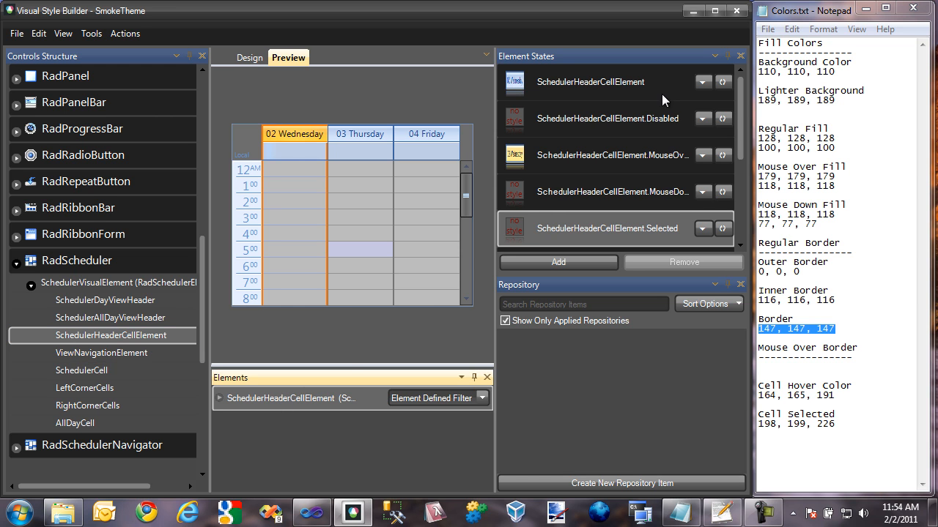
mouse_move(742, 98)
left_mouse_down()
mouse_move(741, 131)
mouse_move(742, 95)
left_mouse_up()
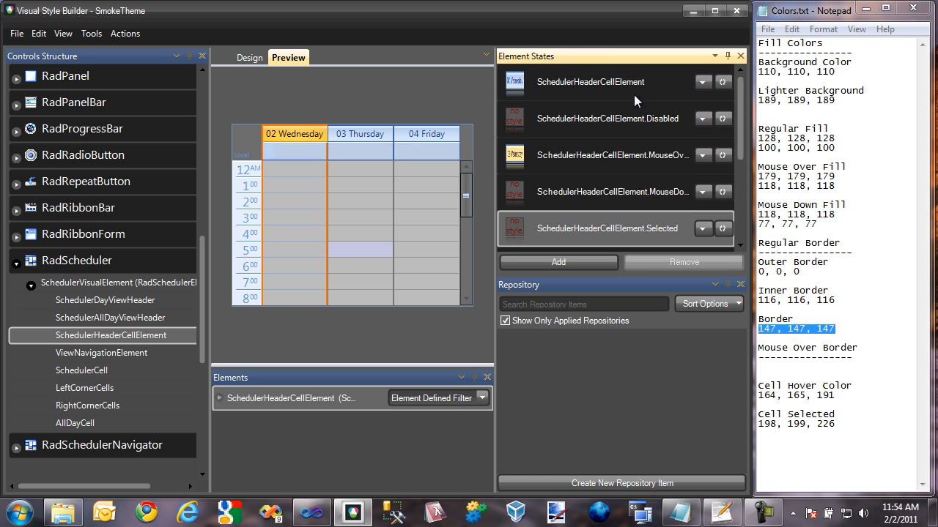
left_click(506, 322)
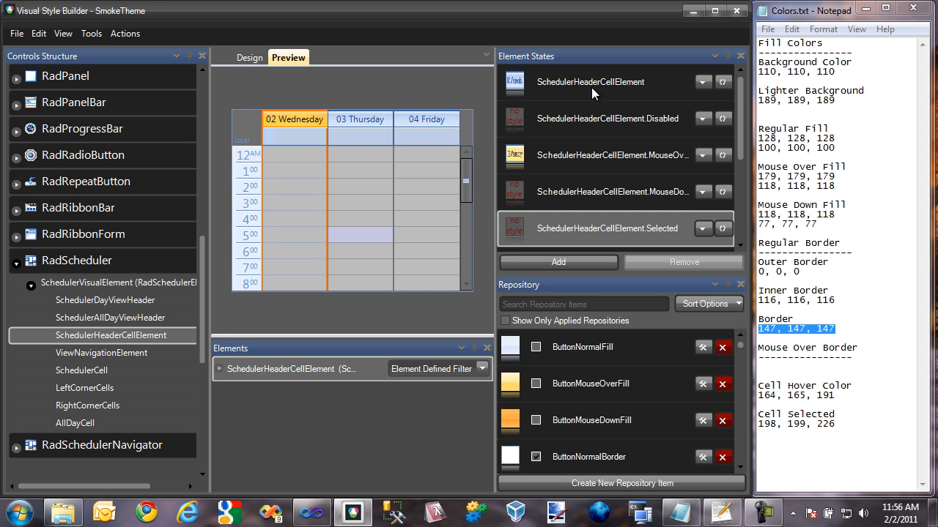
left_click(590, 88)
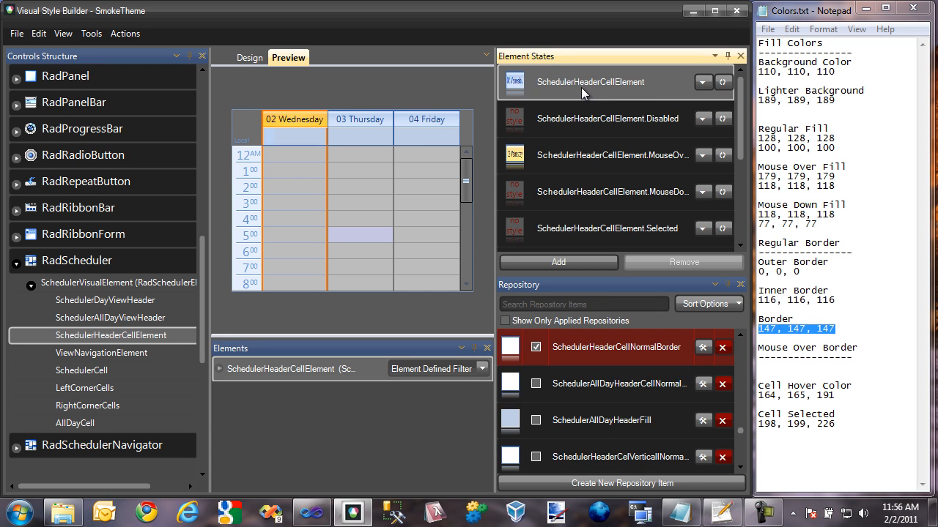
- Reset the ForeColor of the SchedulerHeaderCellElement base state and set its DrawFill to True
left_click(217, 370)
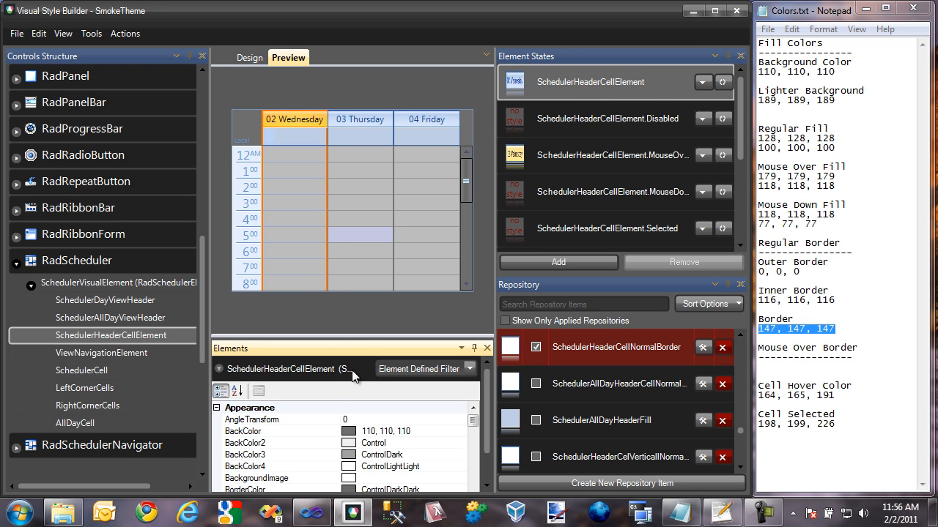
left_click_drag(369, 339, 369, 314)
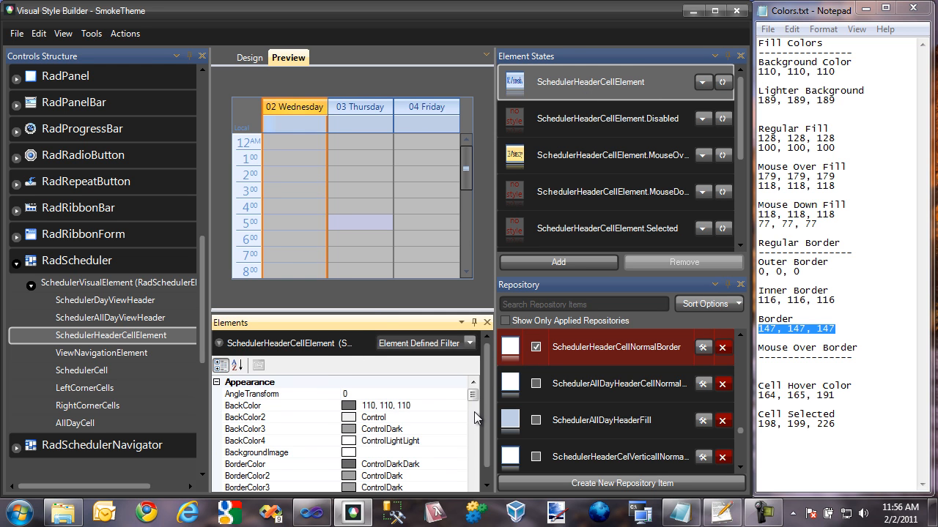
left_click_drag(474, 397, 469, 417)
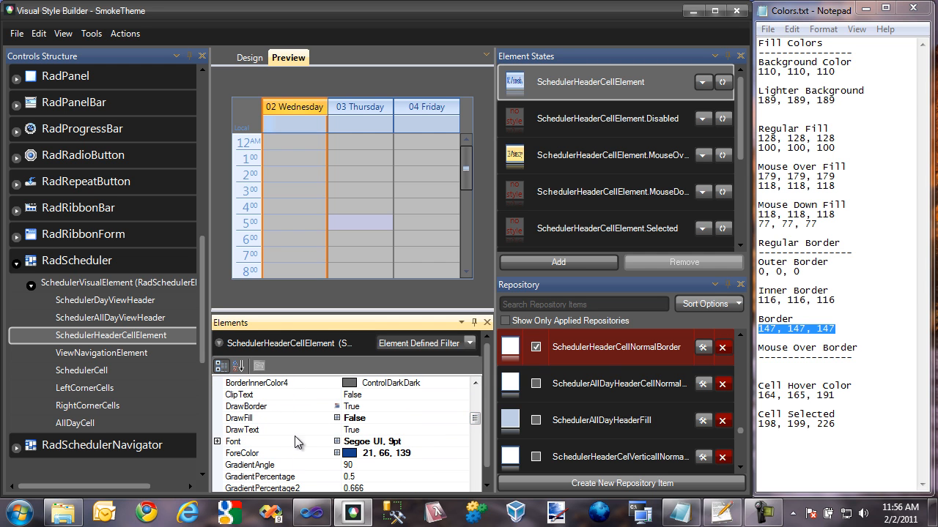
left_click(330, 454)
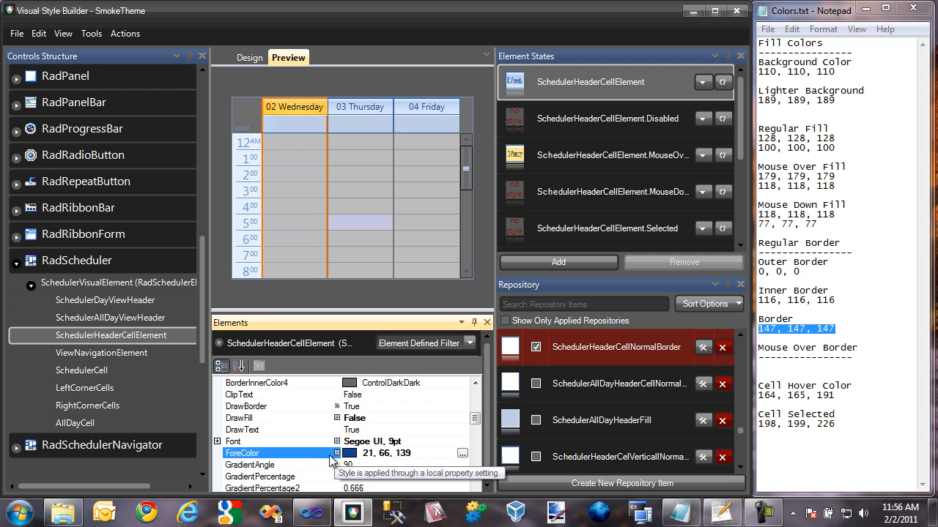
right_click(313, 455)
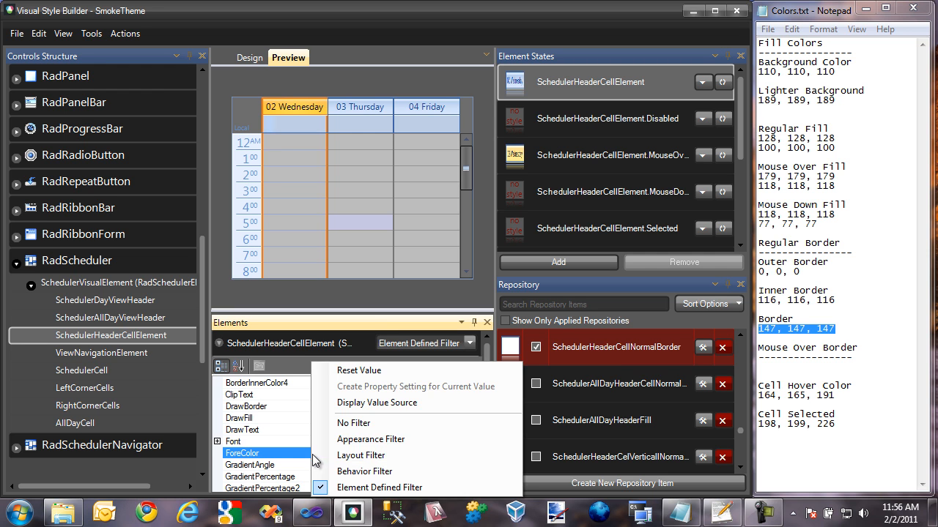
left_click(431, 373)
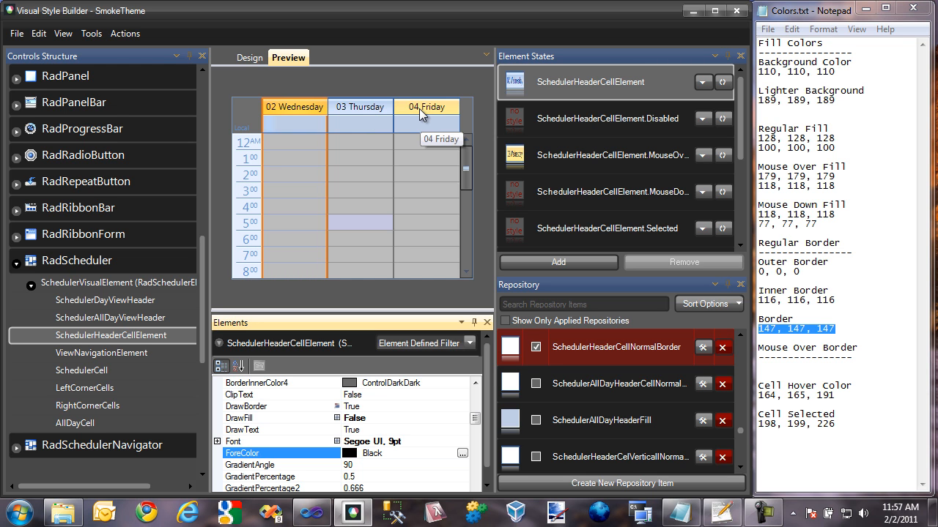
left_click(258, 419)
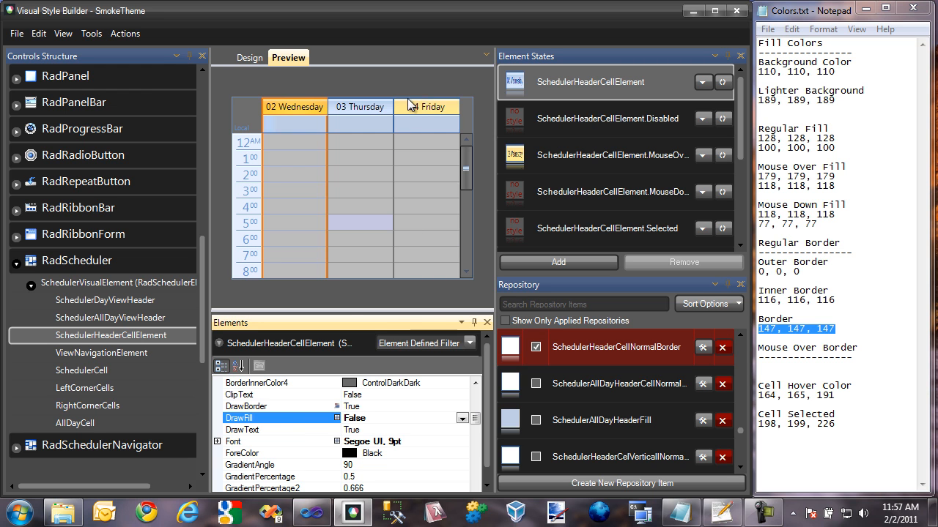
left_click(366, 418)
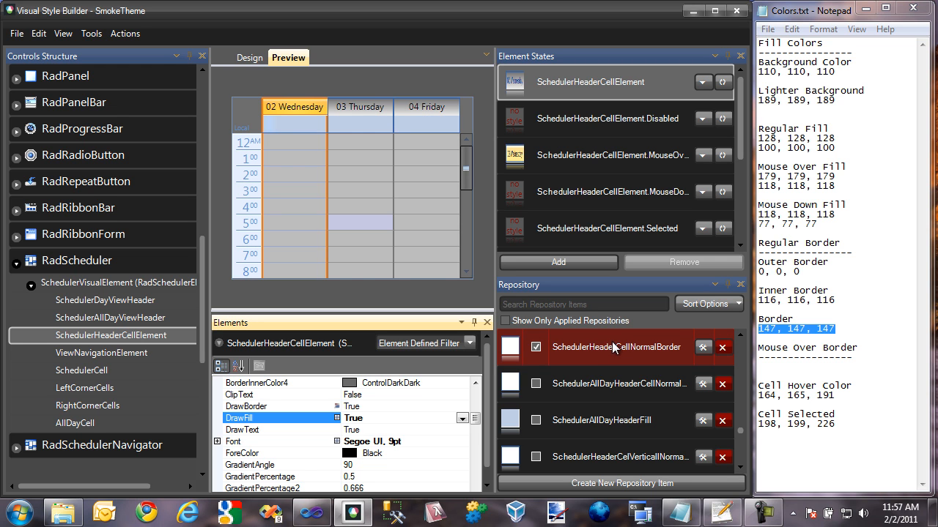
- Search the full repository, including unapplied items, for SchedulerHeaderCellNorm
left_click(567, 324)
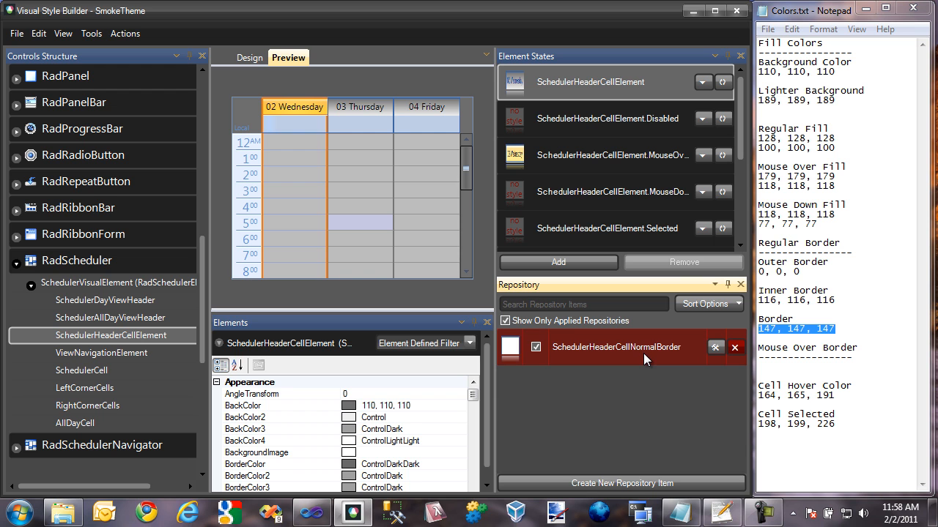
left_click(505, 323)
left_click(539, 305)
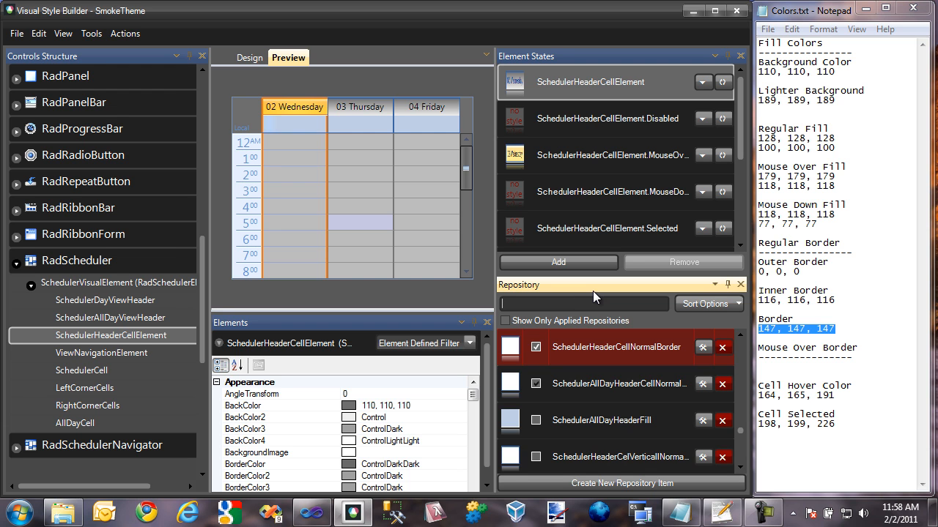
type("Scheduler")
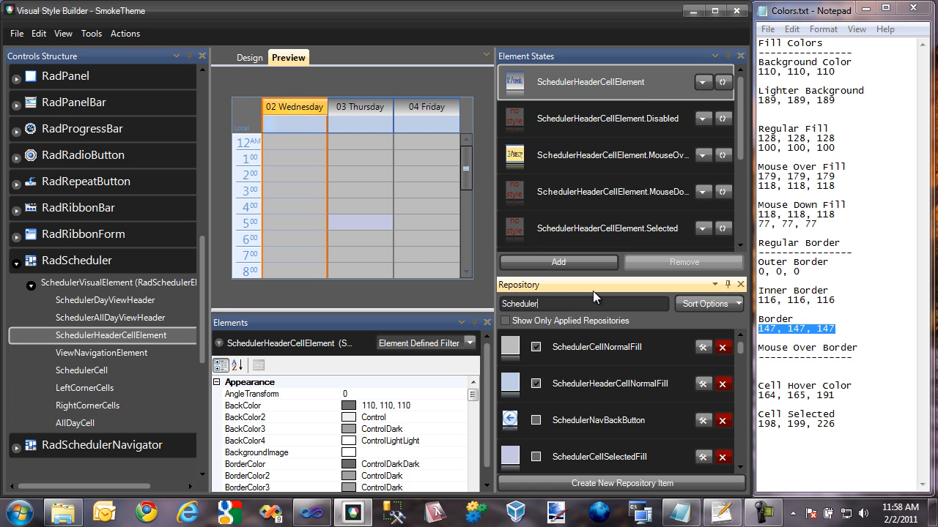
type("Head")
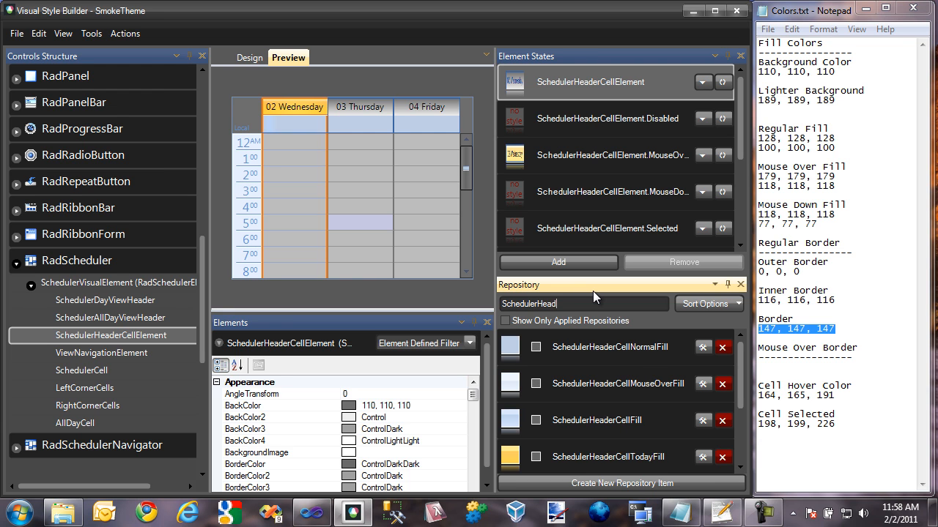
type("erCellNorm")
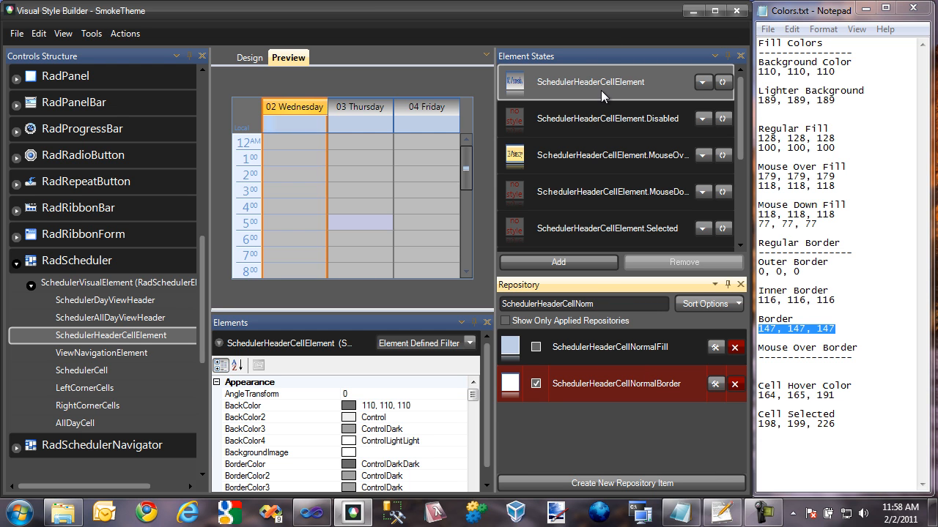
- Check where SchedulerHeaderCellNormalFill is used and apply it to the SchedulerHeaderCellElement base state
right_click(626, 346)
left_click(670, 389)
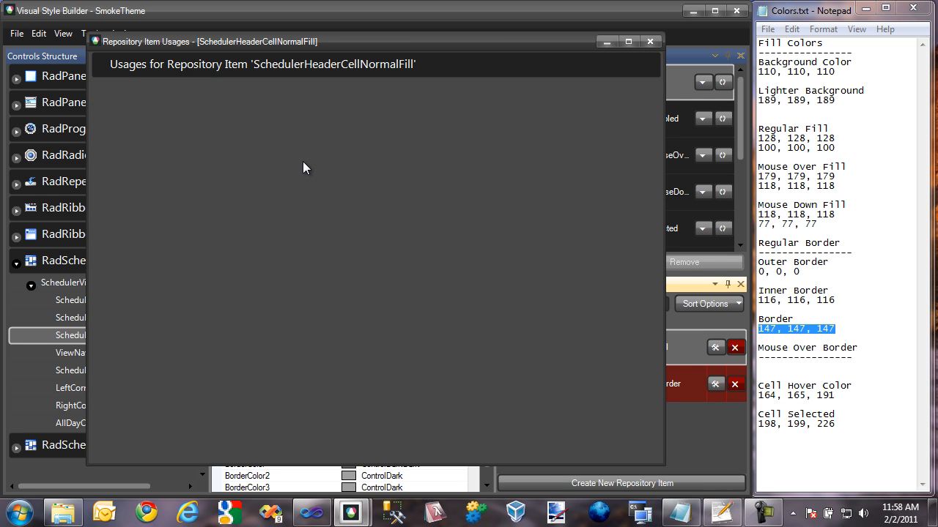
left_click(650, 42)
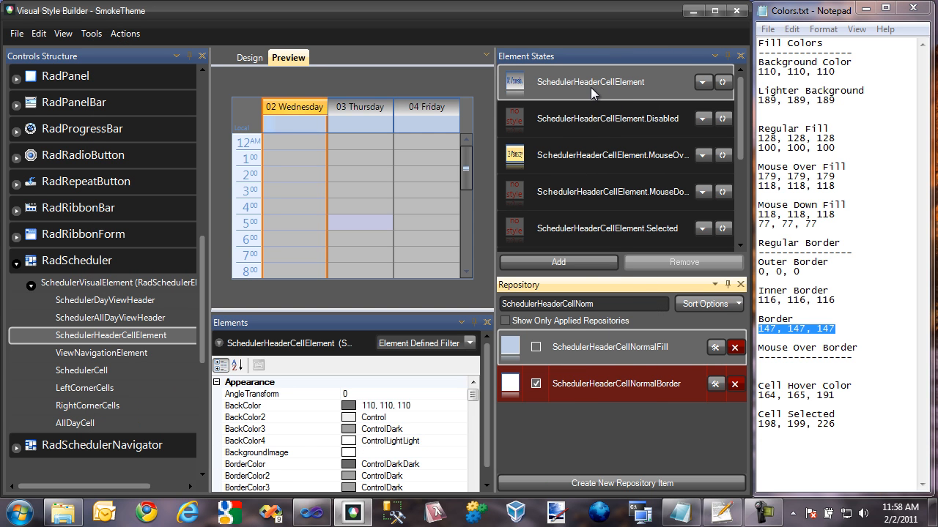
left_click_drag(626, 357, 682, 64)
left_click_drag(618, 82, 618, 83)
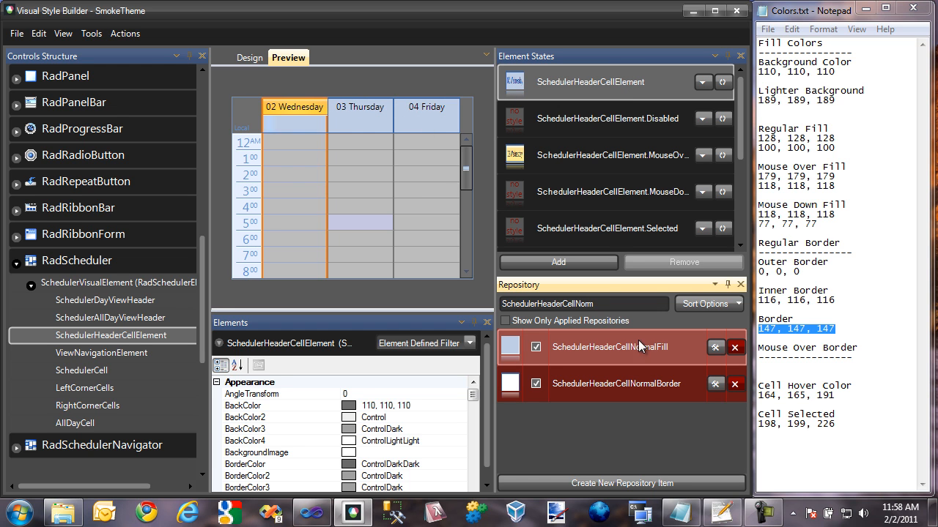
- Change SchedulerHeaderCellNormalFill to an Office Glass Rect gradient with BackColor 66, 66, 66 and apply the edit
left_click(714, 348)
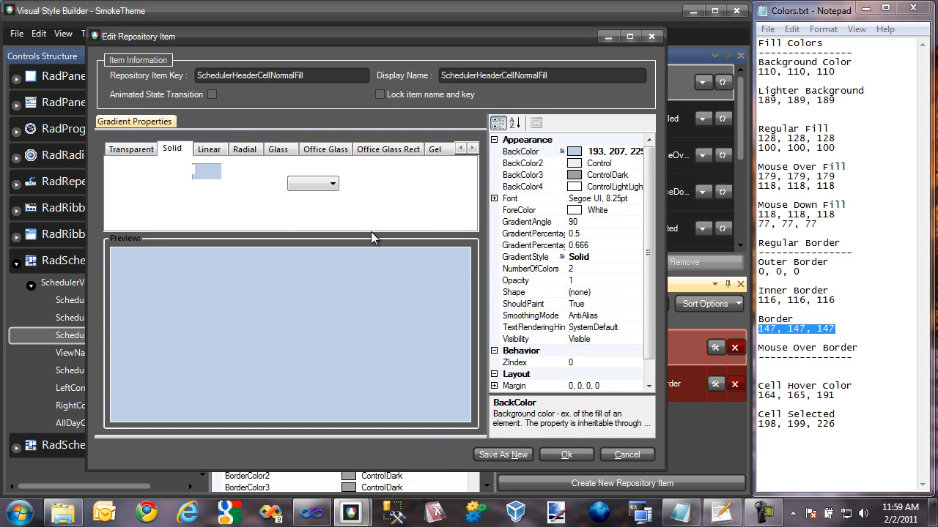
left_click(402, 152)
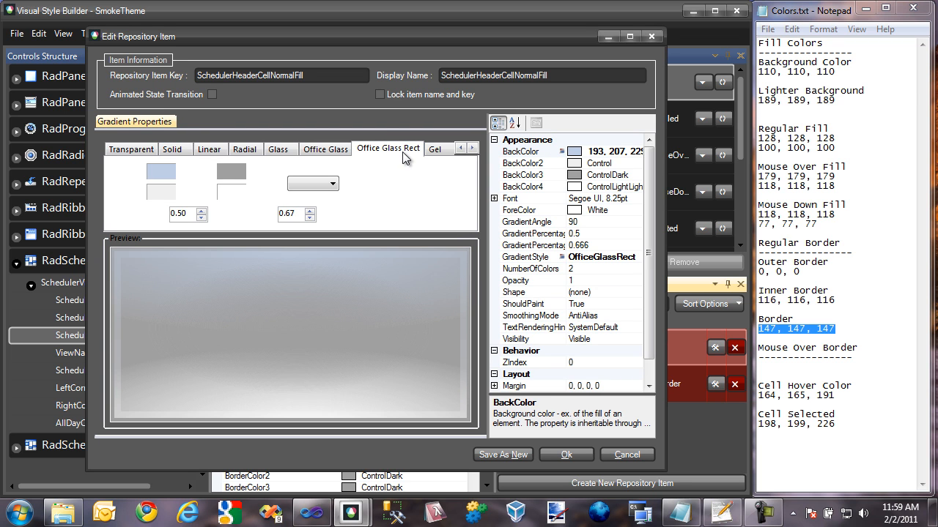
left_click(627, 152)
left_click(639, 152)
mouse_move(403, 228)
left_mouse_down()
mouse_move(337, 242)
mouse_move(289, 272)
mouse_move(292, 280)
left_mouse_up()
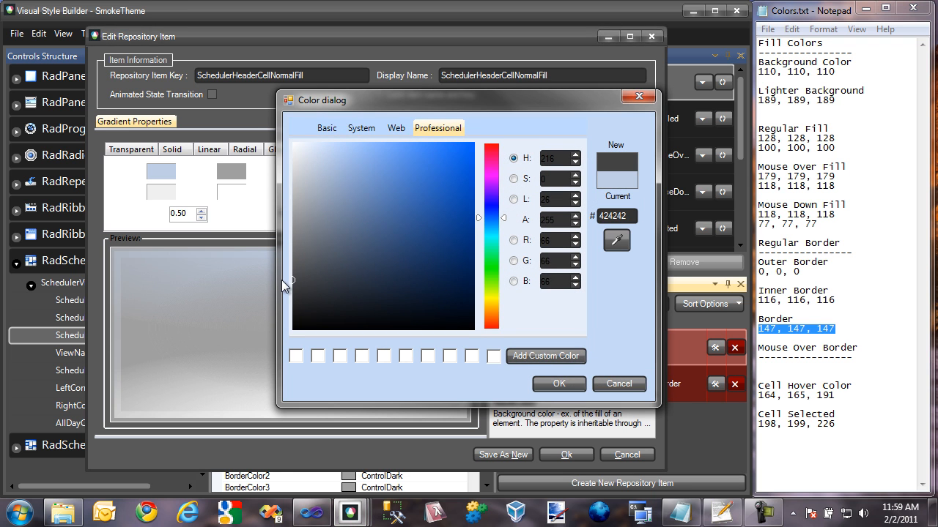
left_click(556, 390)
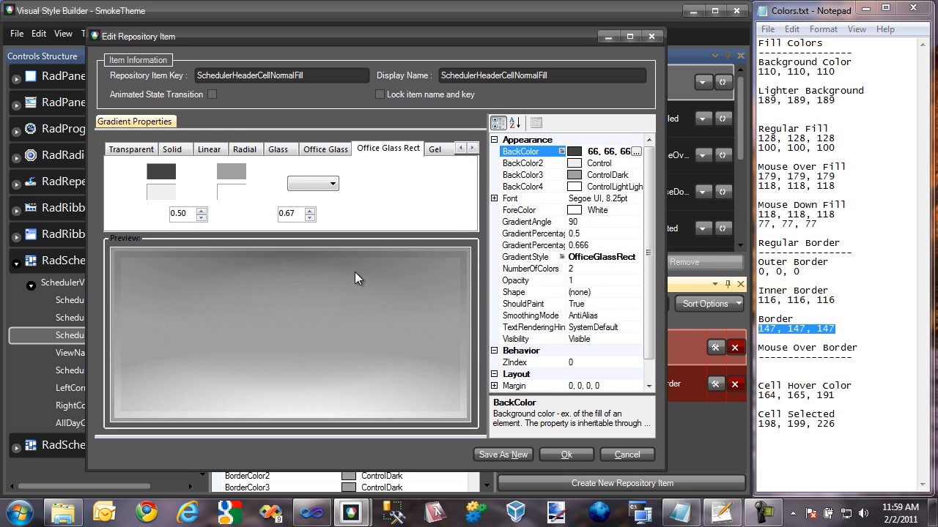
left_click(567, 455)
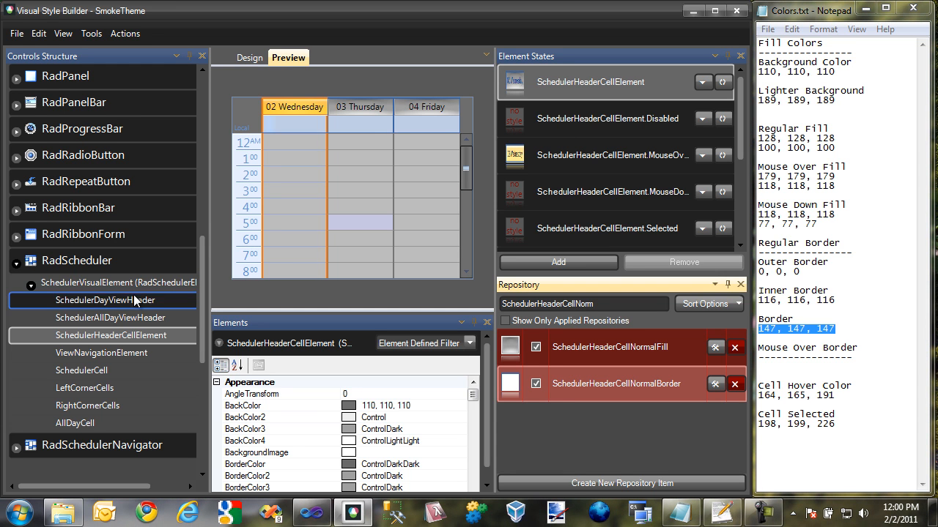
- Select the Ruler primitive of SchedulerVisualElement, clear the repository search and show only its applied repository items
left_click(89, 286)
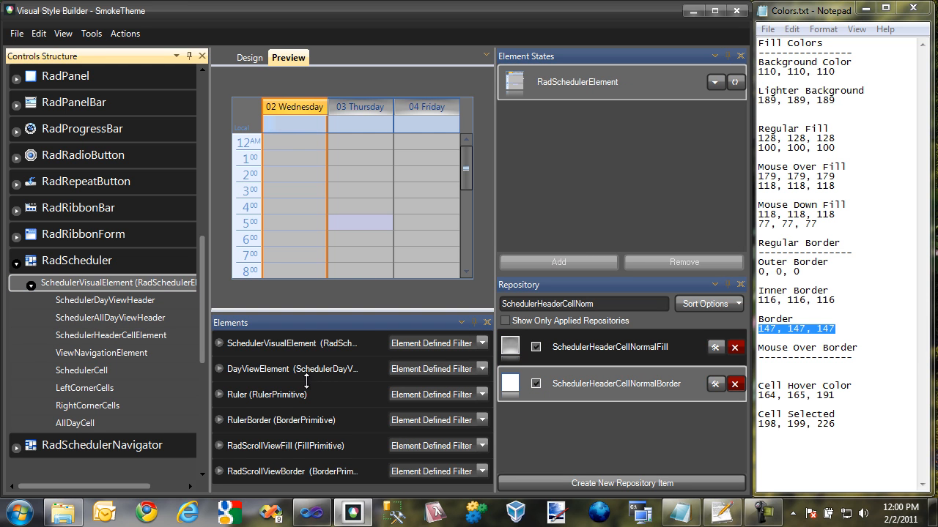
left_click(273, 395)
left_click(261, 421)
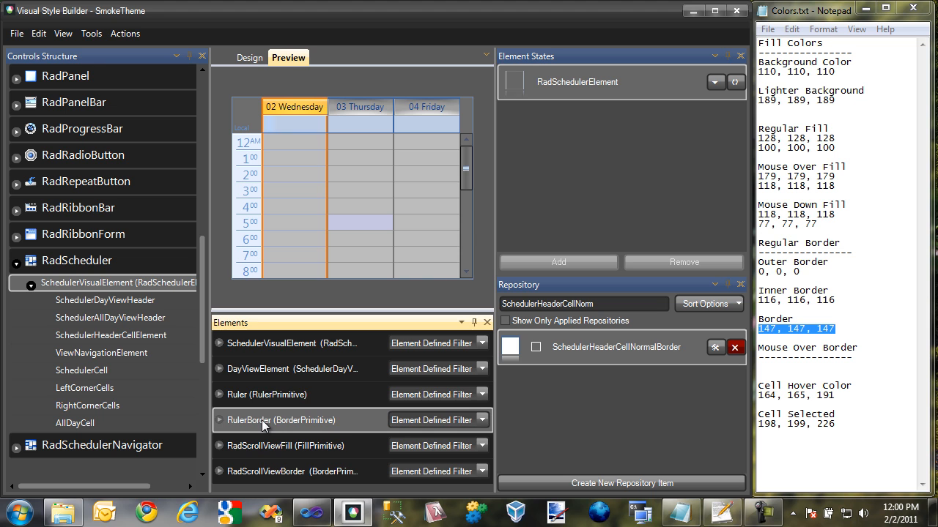
left_click(277, 398)
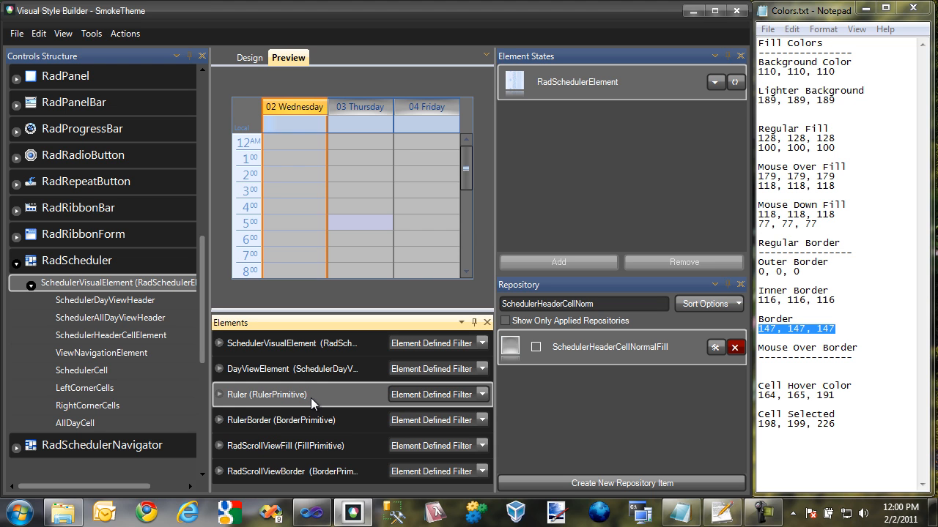
left_click_drag(617, 303, 473, 307)
key("BackSpace")
left_click(504, 321)
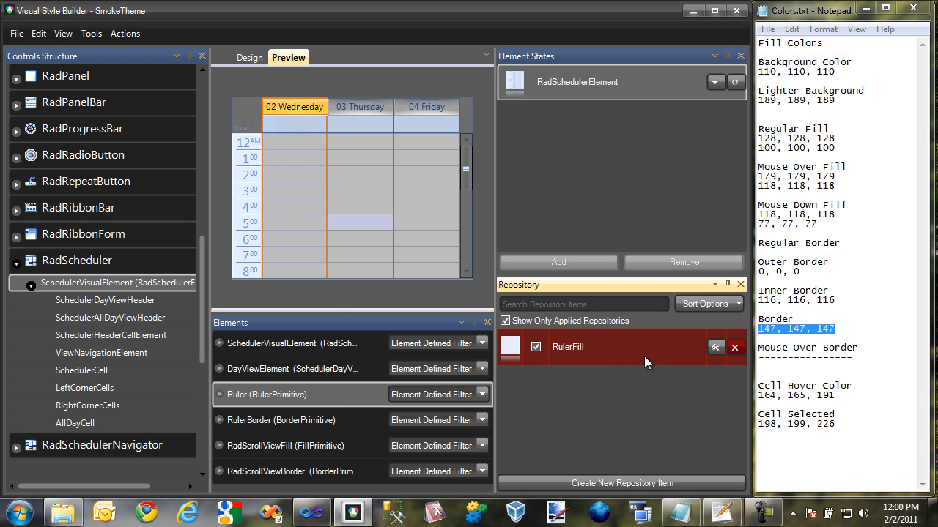
- Edit the RulerFill item, setting its BackColor to the noted Background Color 110, 110, 110, and apply the edit
left_click(715, 347)
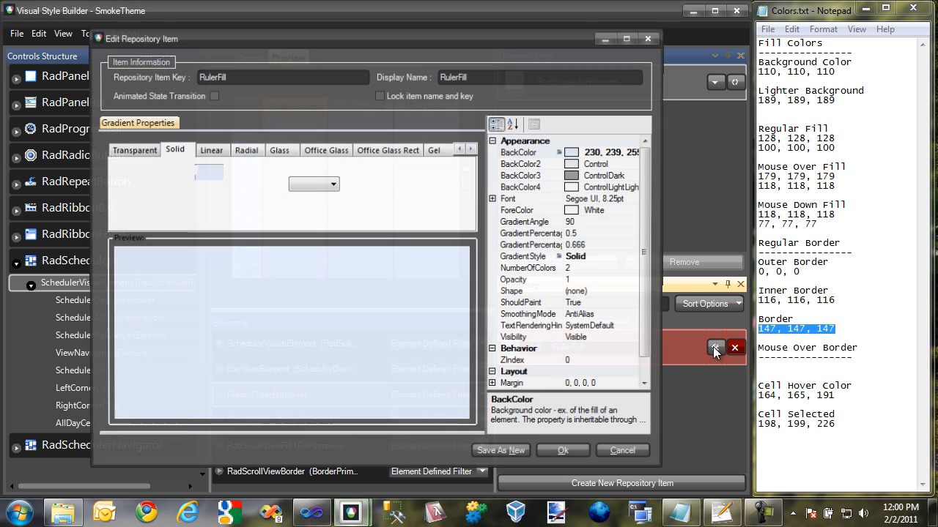
left_click_drag(862, 72, 750, 76)
key("ctrl+c")
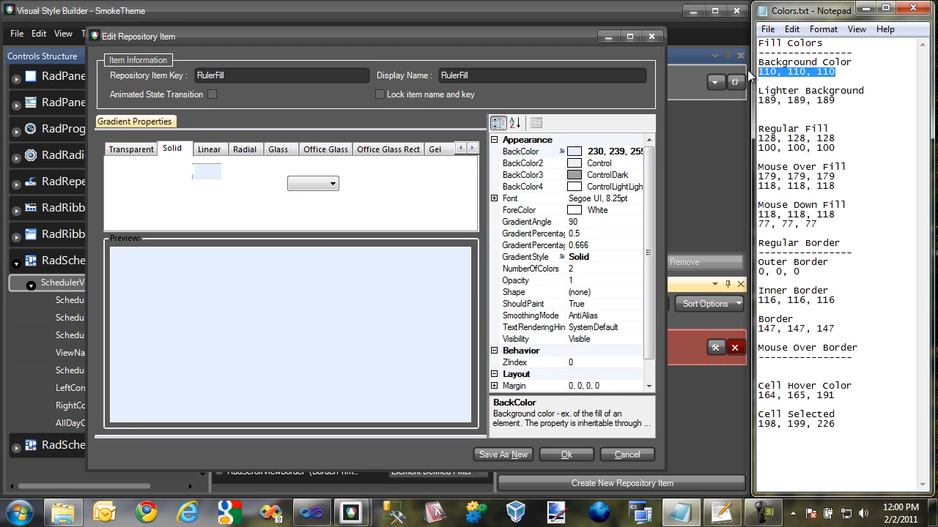
left_click(620, 152)
left_click(620, 152)
key("ctrl+v")
key("Down")
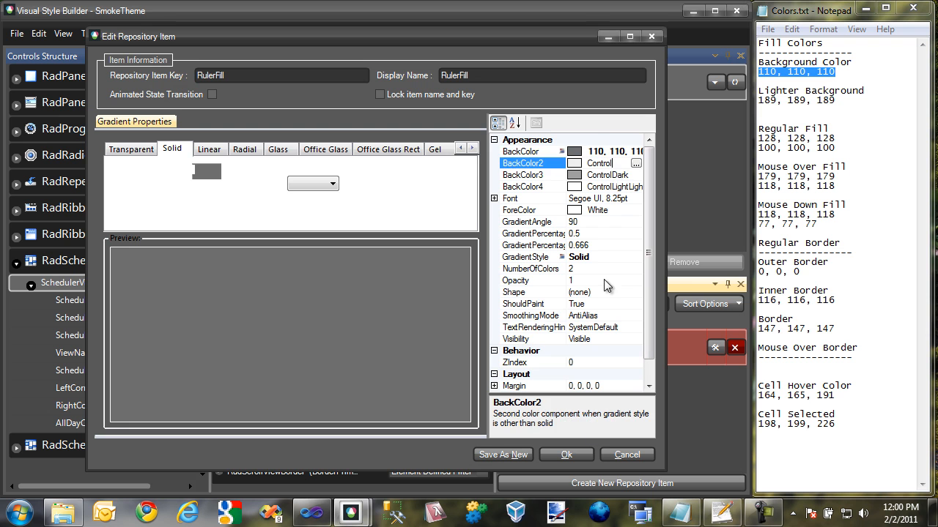
left_click(584, 457)
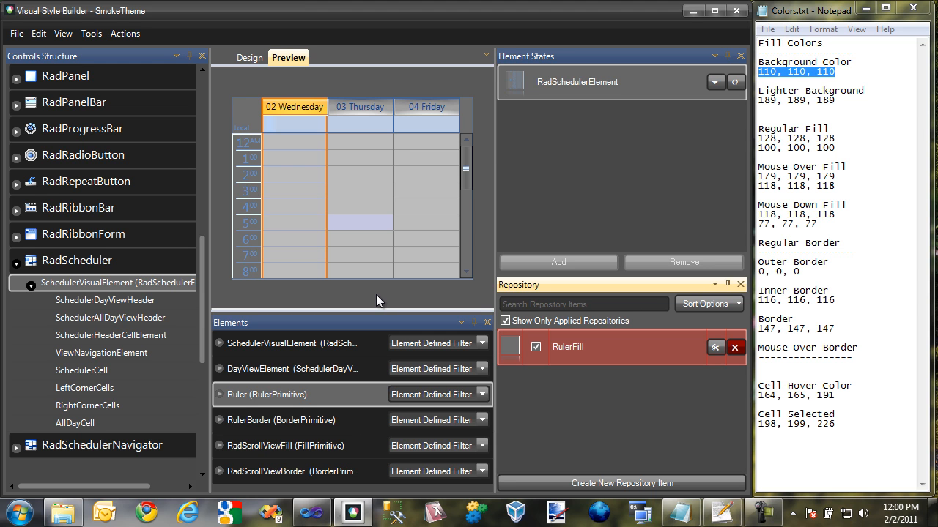
- Set the ForeColor of the Ruler primitive to black (0, 0, 0) and collapse its properties
left_click(219, 394)
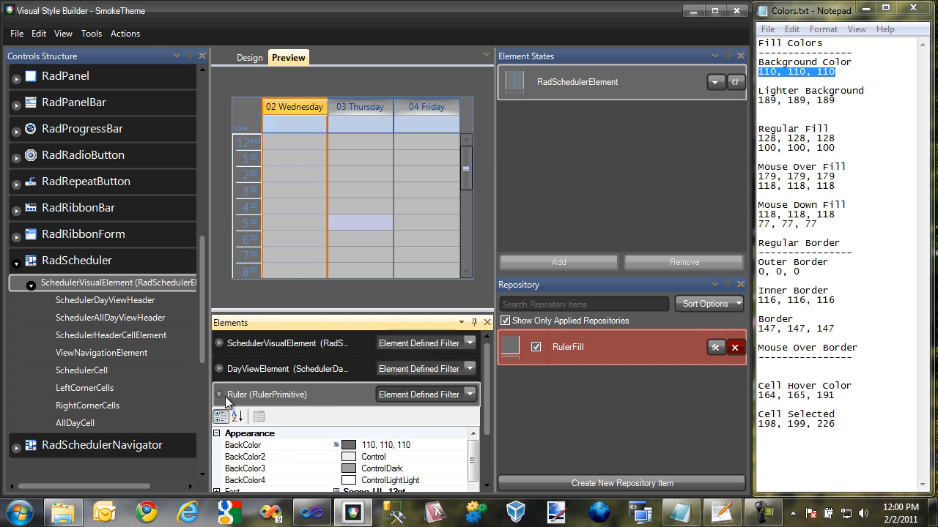
scroll(429, 444, "down", 2)
left_click_drag(473, 397, 474, 408)
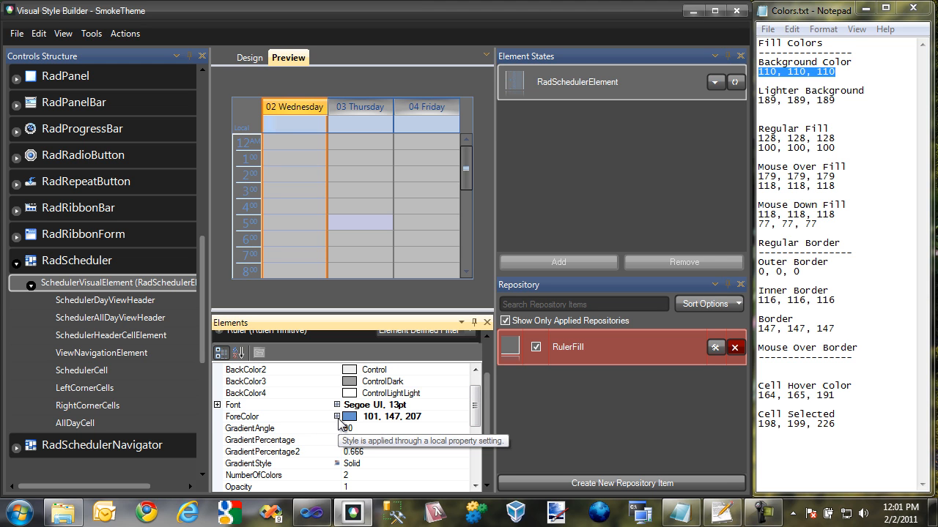
left_click(405, 417)
left_click(463, 416)
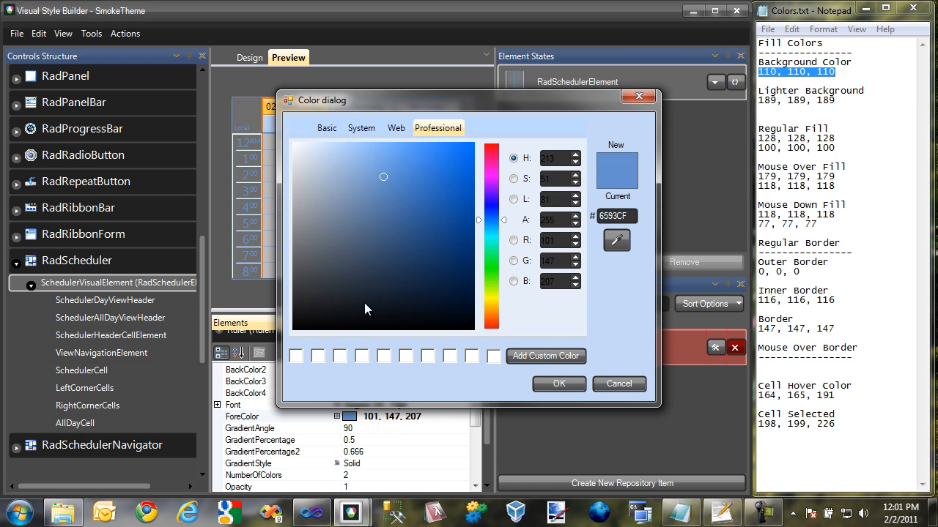
left_click_drag(366, 303, 270, 344)
left_click(556, 381)
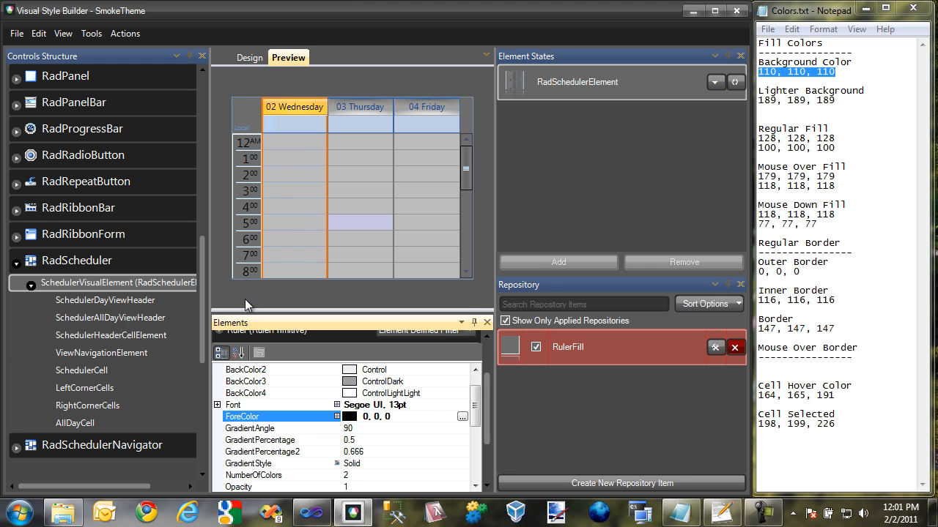
scroll(440, 410, "up", 1)
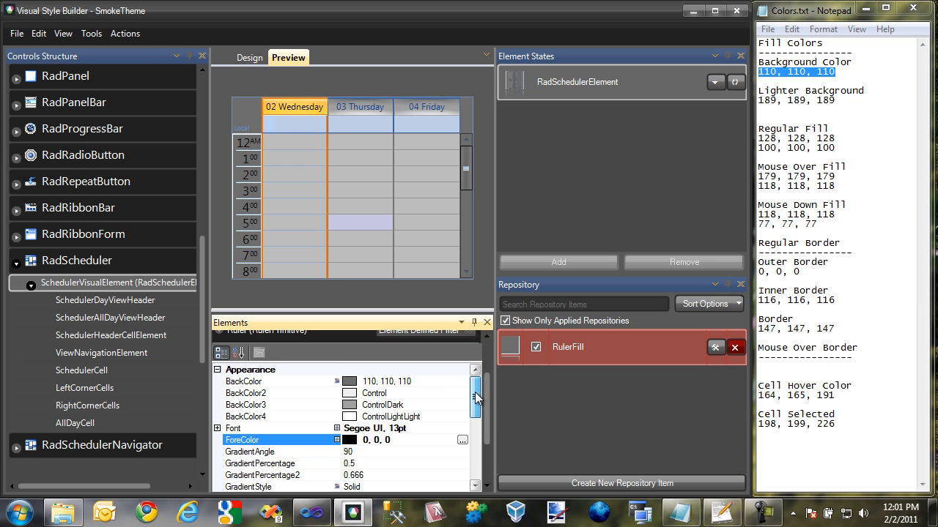
left_click(220, 353)
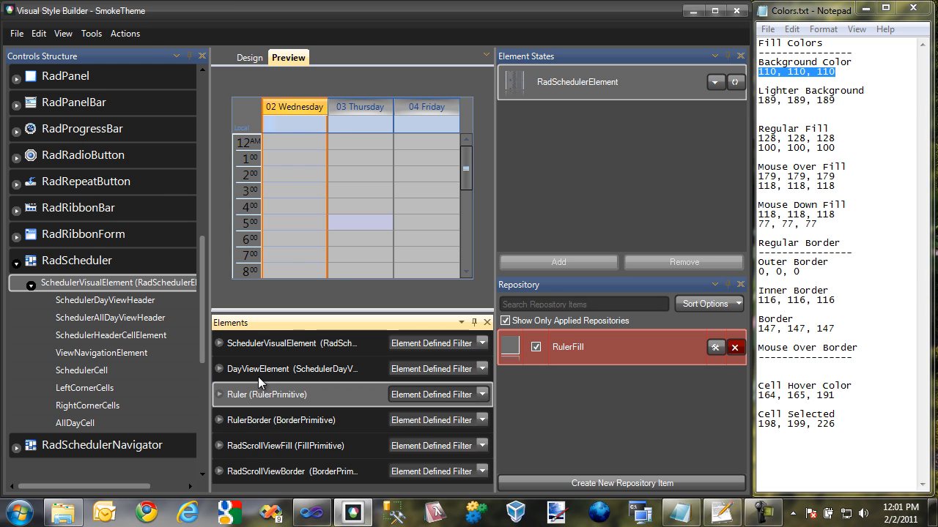
- Edit the RulerBorder's SchedulerRulerBorder item, setting RightColor and TopColor to the noted Outer Border color 0, 0, 0
left_click(253, 421)
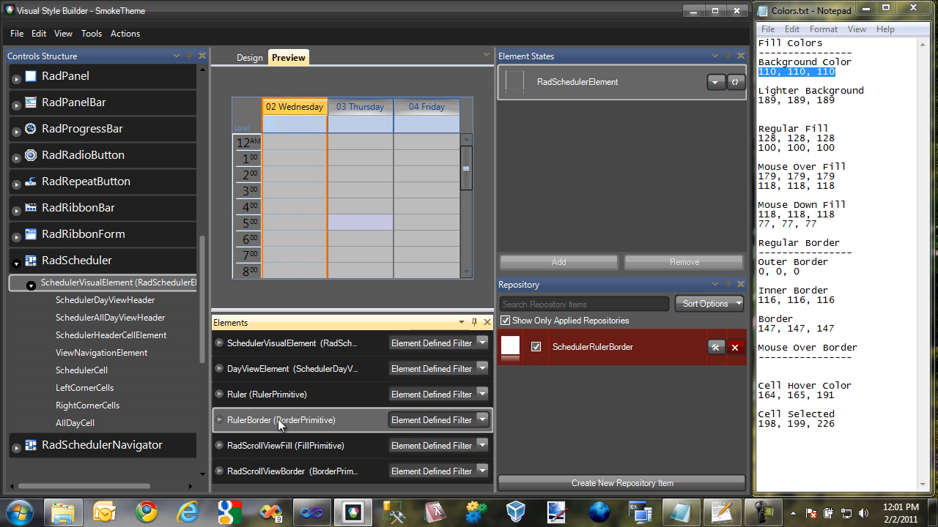
left_click(717, 348)
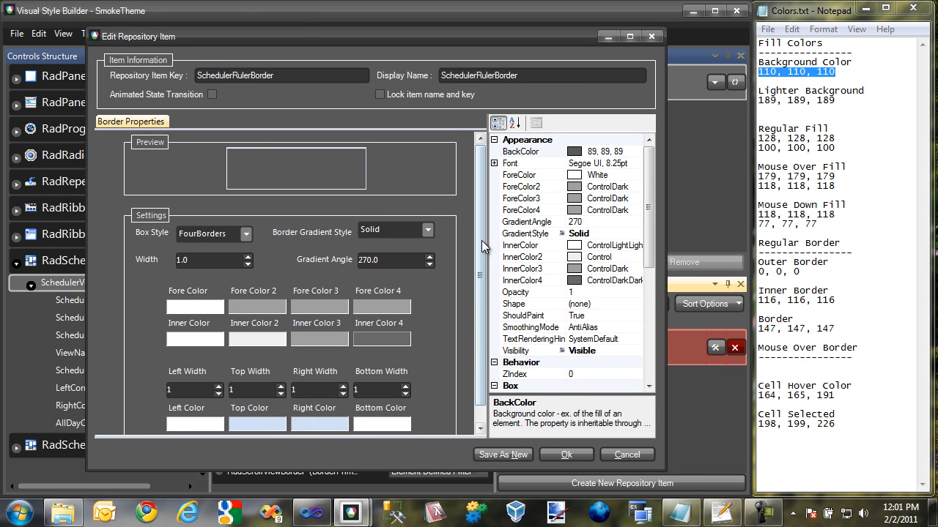
scroll(477, 243, "down", 1)
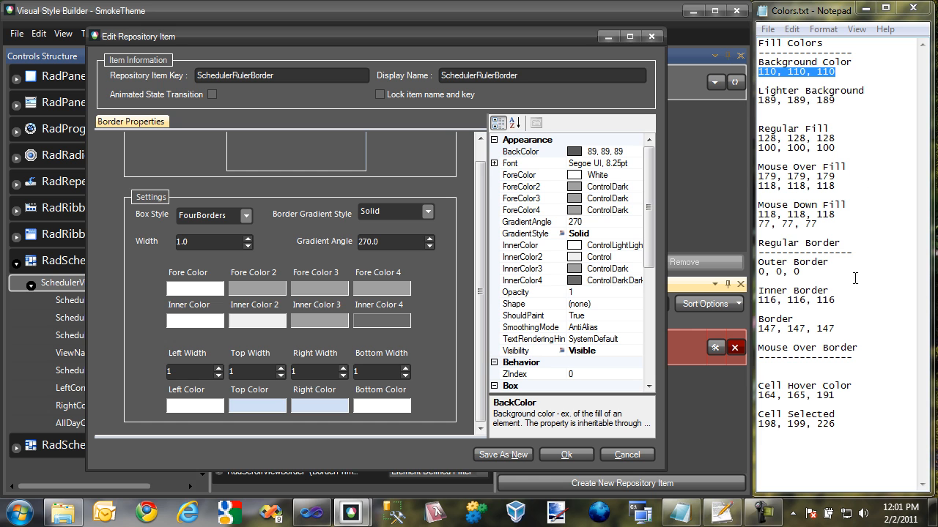
left_click(860, 302)
left_click_drag(836, 271, 739, 272)
key("ctrl+c")
left_click_drag(648, 175, 661, 299)
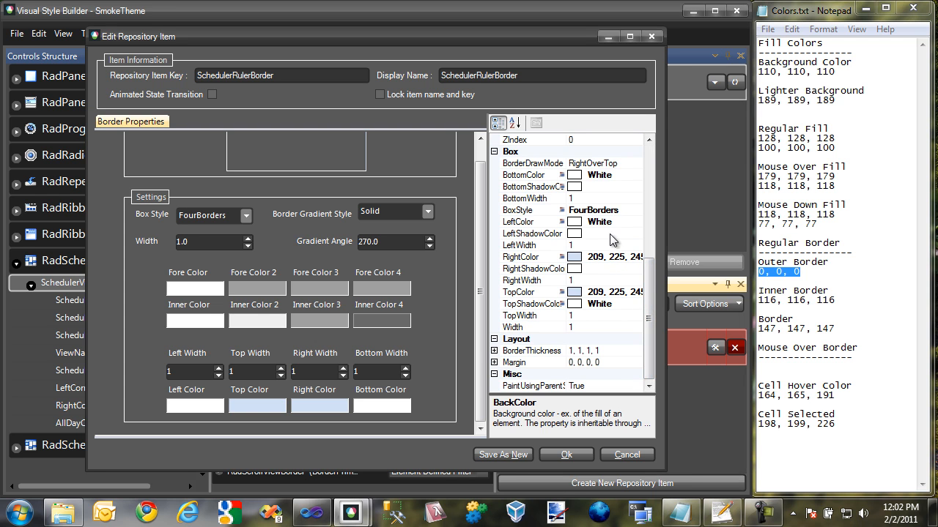
left_click(609, 258)
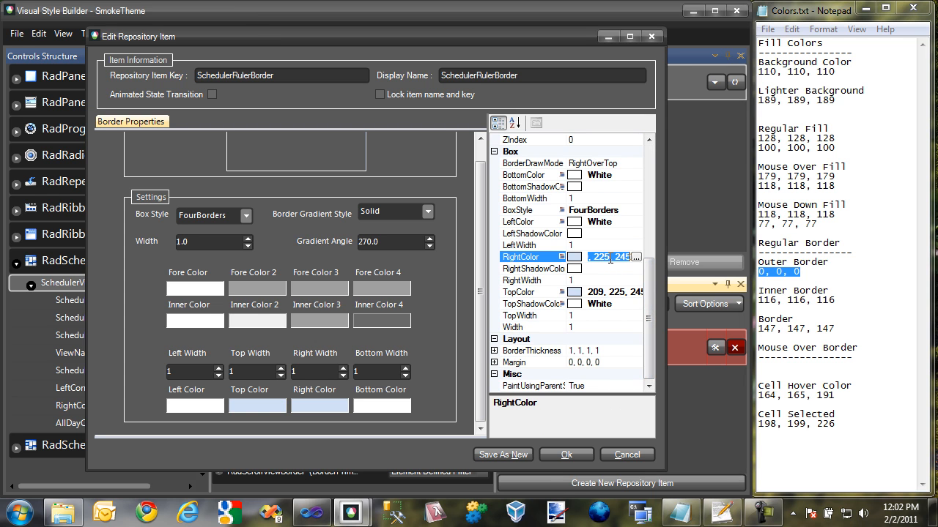
key("ctrl+v")
double_click(614, 292)
key("ctrl+v")
left_click(614, 236)
- Set BottomColor and LeftColor of SchedulerRulerBorder to the noted Border color 147, 147, 147 and apply the edit
left_click_drag(836, 329, 725, 326)
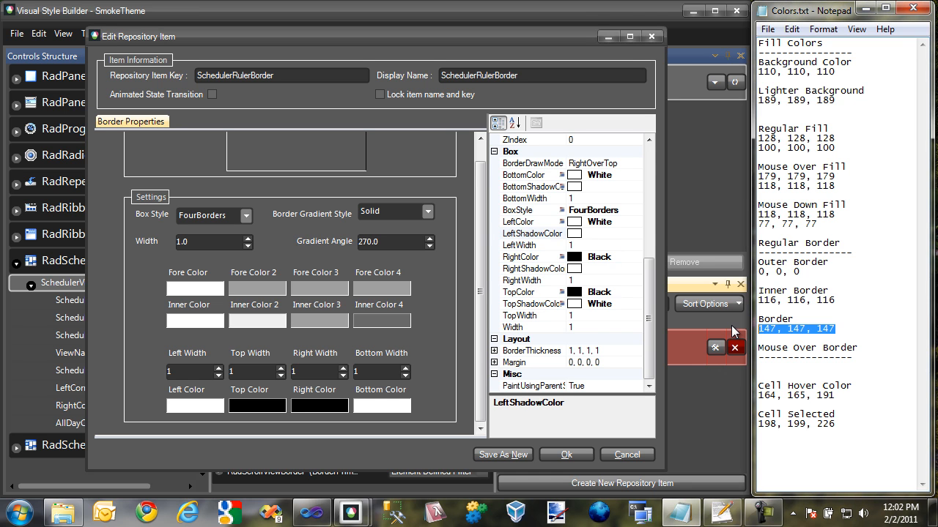
key("ctrl+c")
double_click(596, 175)
key("ctrl+v")
double_click(611, 222)
key("ctrl+v")
left_click(619, 199)
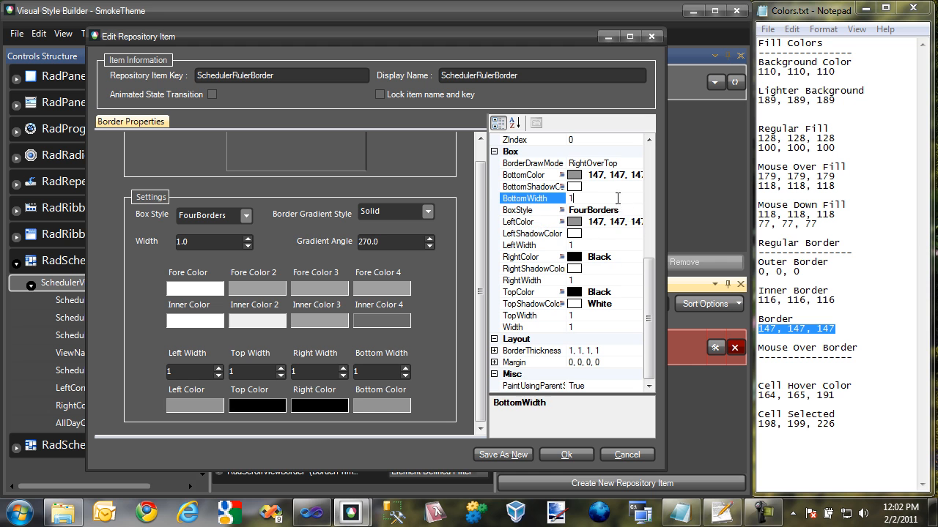
left_click(582, 454)
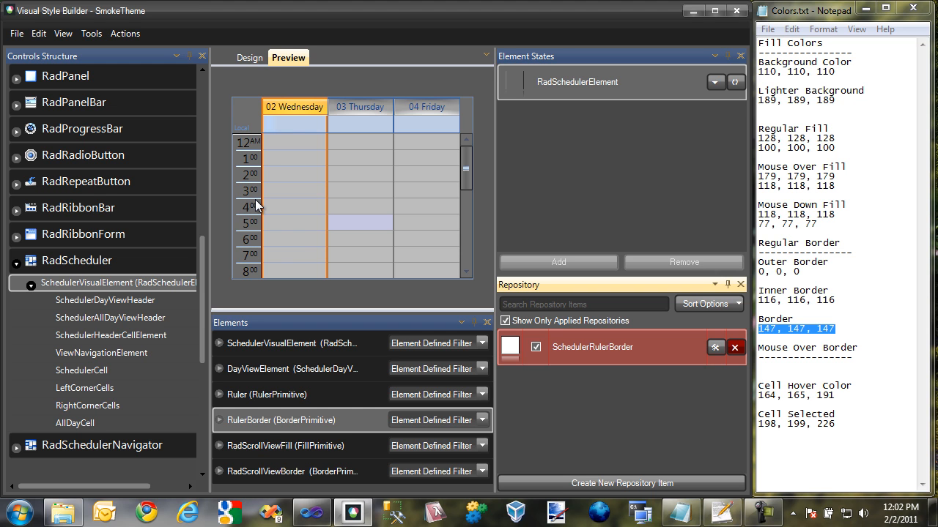
- Expand the Ruler primitive's properties in an enlarged Elements pane and switch their filter to No Filter
left_click(223, 395)
left_click(219, 394)
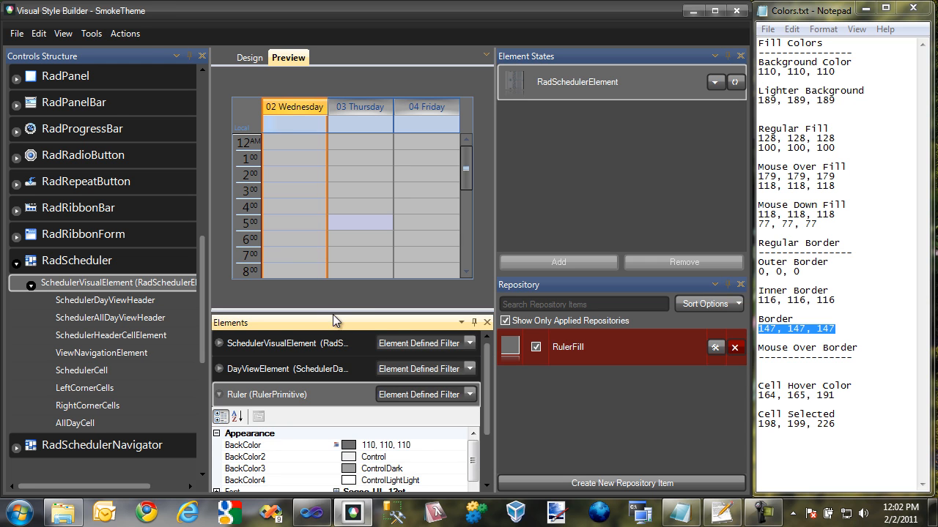
left_click_drag(338, 313, 340, 260)
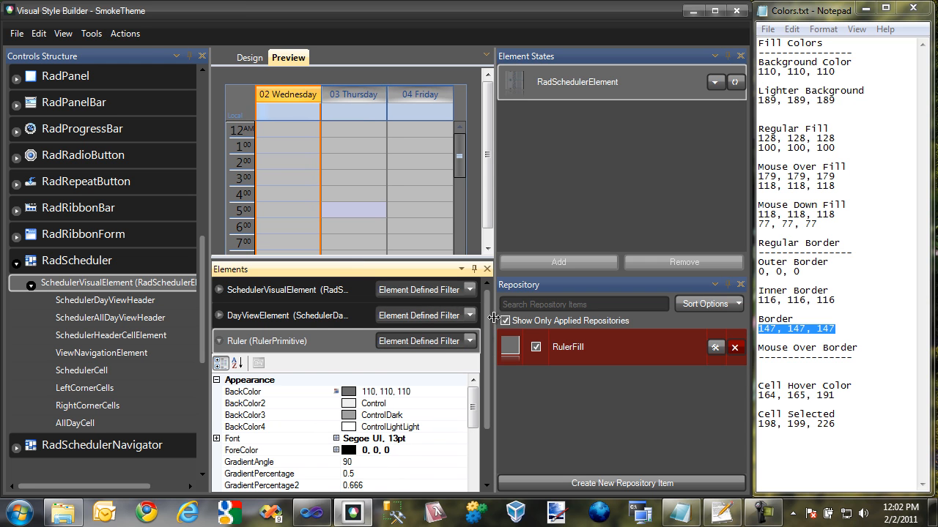
mouse_move(489, 329)
left_mouse_down()
mouse_move(486, 379)
mouse_move(479, 341)
mouse_move(474, 347)
mouse_move(472, 408)
mouse_move(473, 332)
mouse_move(485, 342)
left_mouse_up()
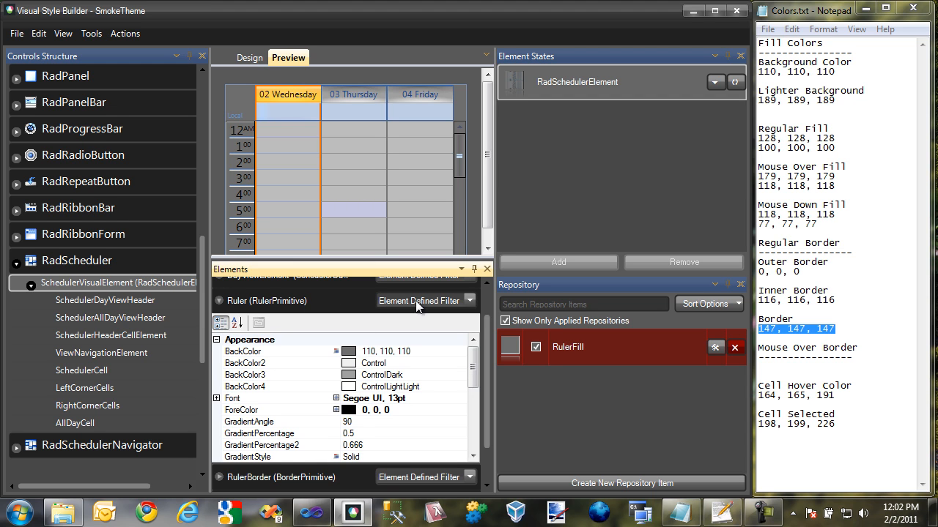
left_click(469, 300)
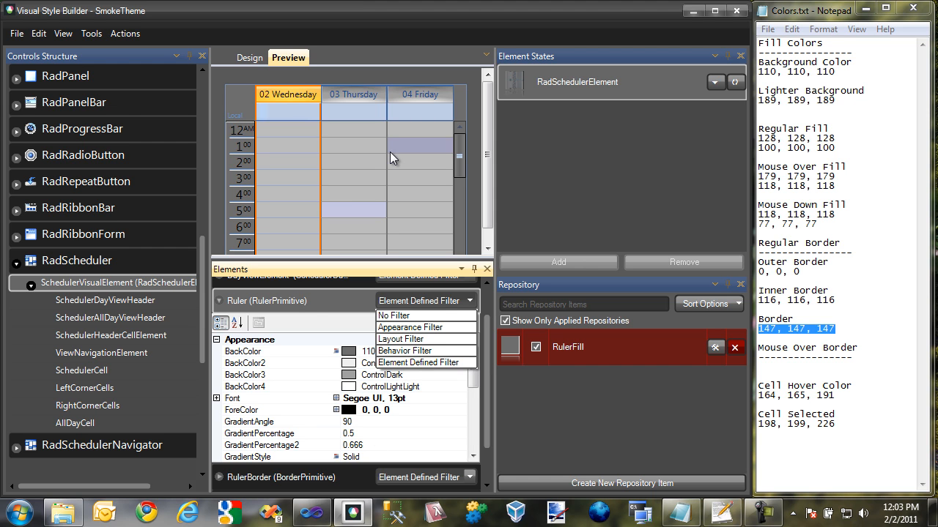
left_click(408, 316)
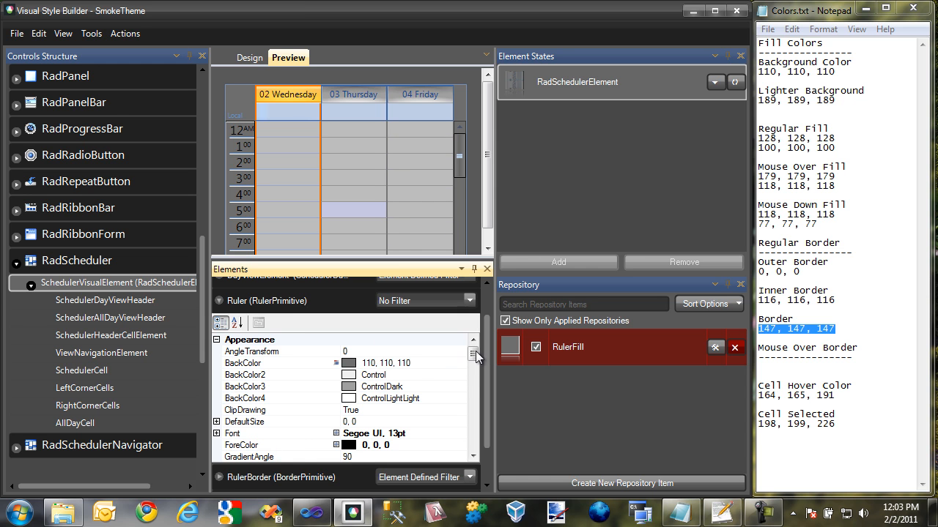
- Set the Ruler's HourLineColor to Black and shrink the Elements pane to give the preview more room
left_click_drag(473, 353, 473, 431)
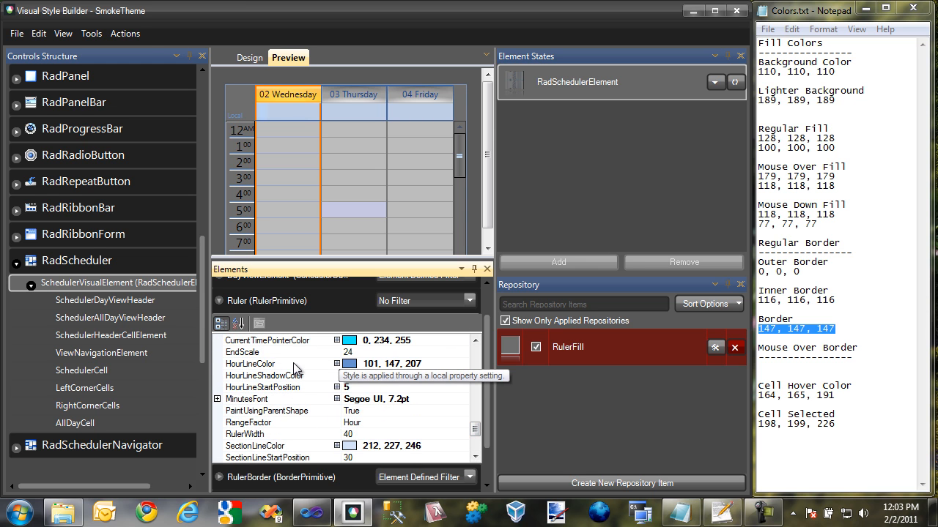
left_click(431, 364)
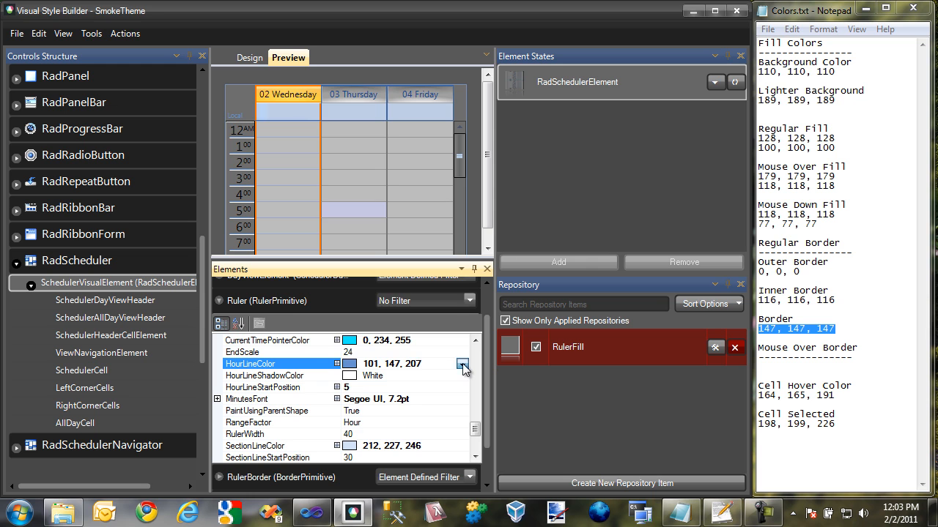
left_click(461, 365)
left_click(336, 311)
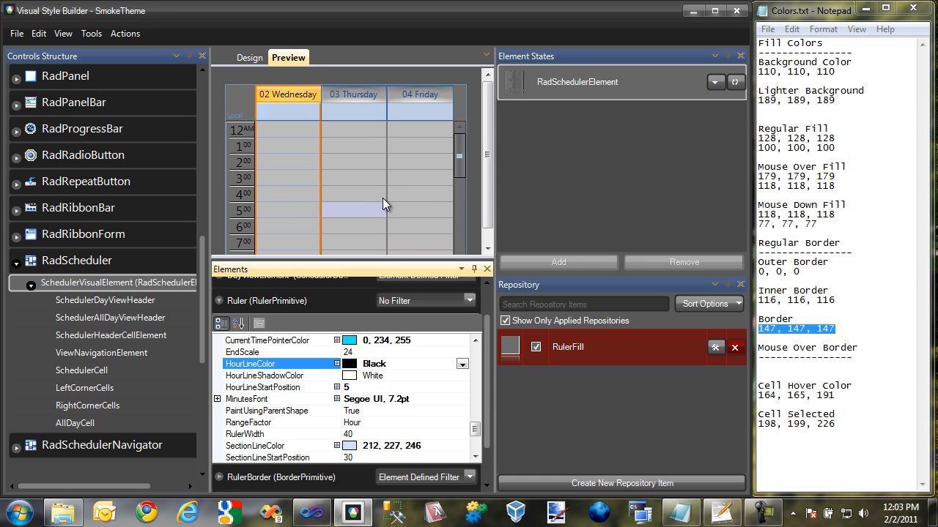
left_click_drag(383, 257, 382, 373)
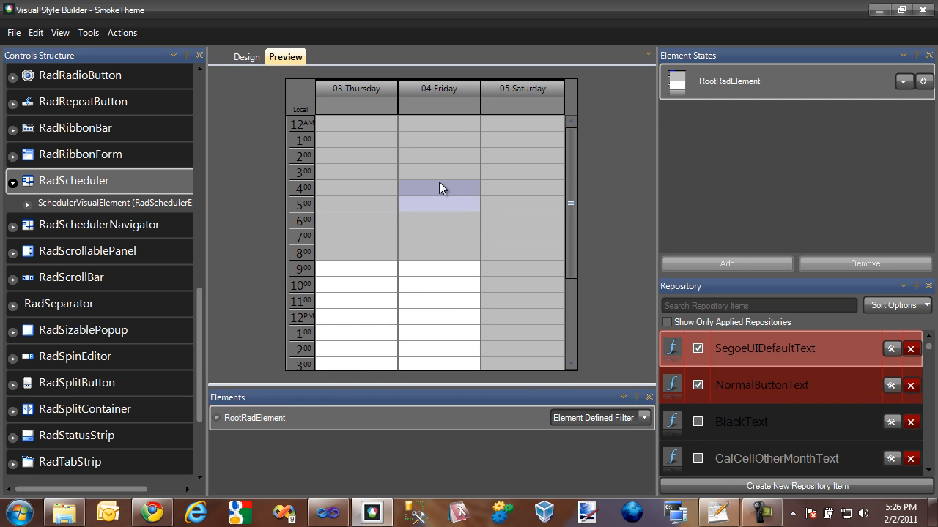
- Move the scheduler preview back to the days 01 Tuesday through 03 Thursday
key("Left")
key("Left")
key("Left")
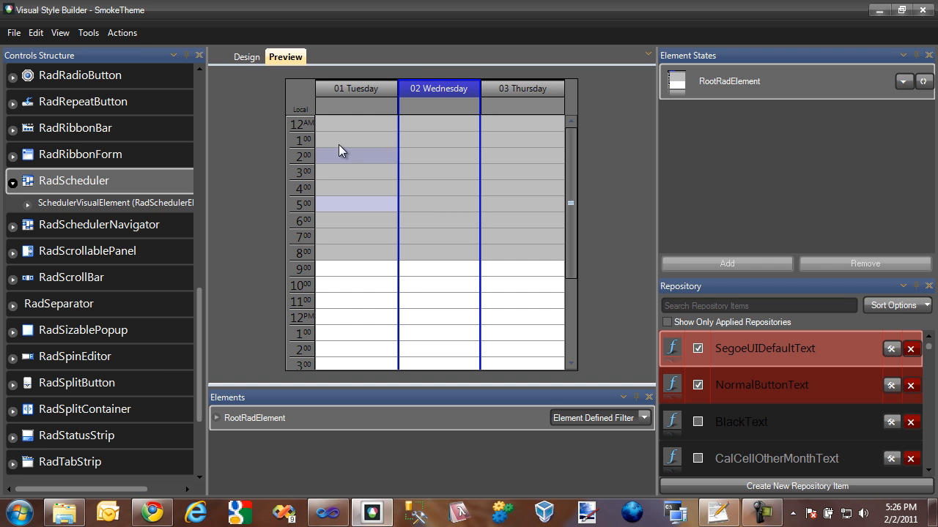
- Preview the scheduler in month view, then reset the control view
left_click(122, 32)
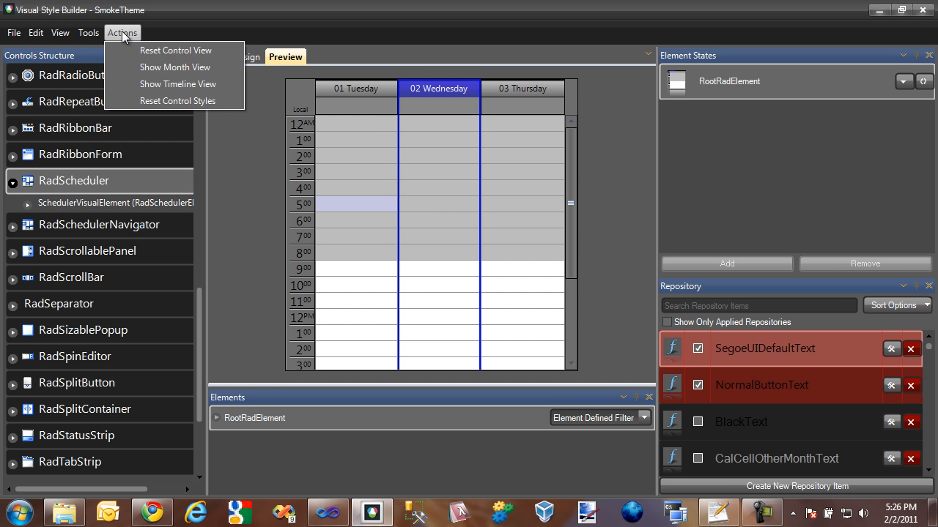
left_click(167, 68)
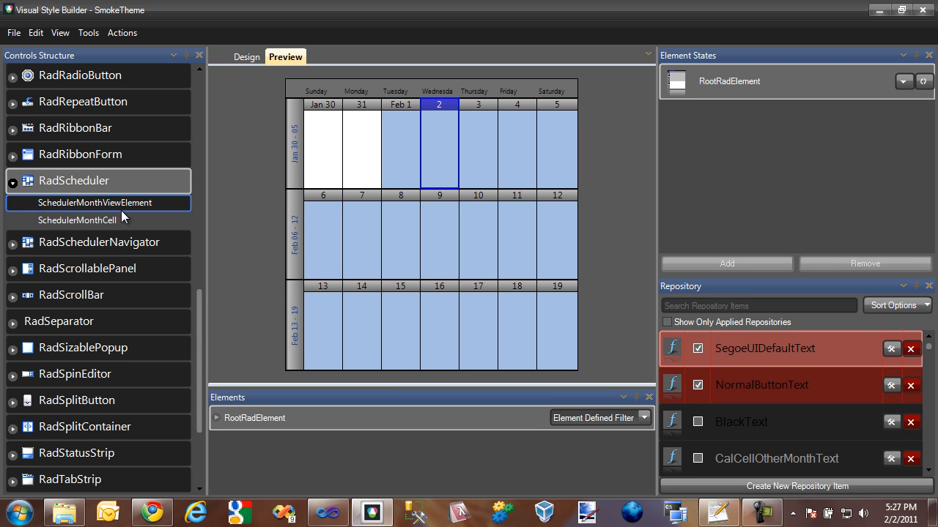
left_click(132, 34)
left_click(143, 51)
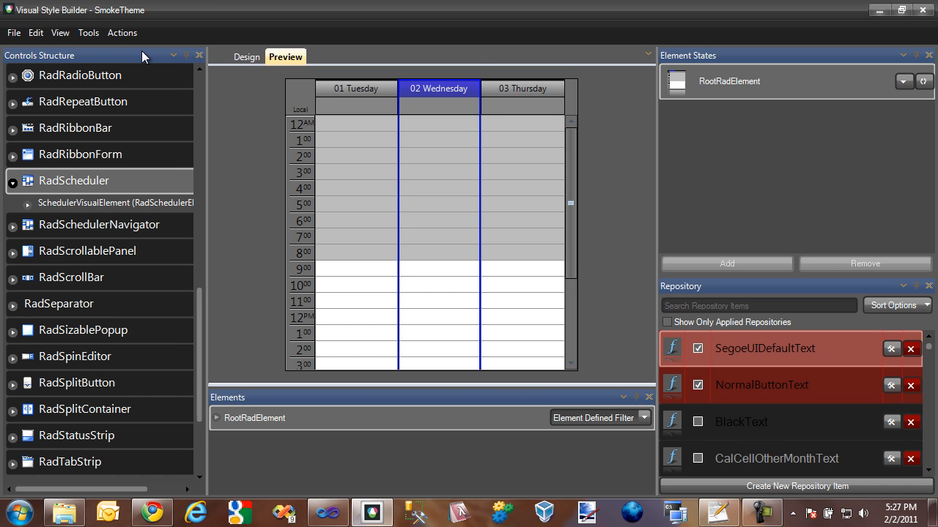
- Preview the scheduler in timeline view and look at its SchedulerTimelineViewElement
left_click(130, 34)
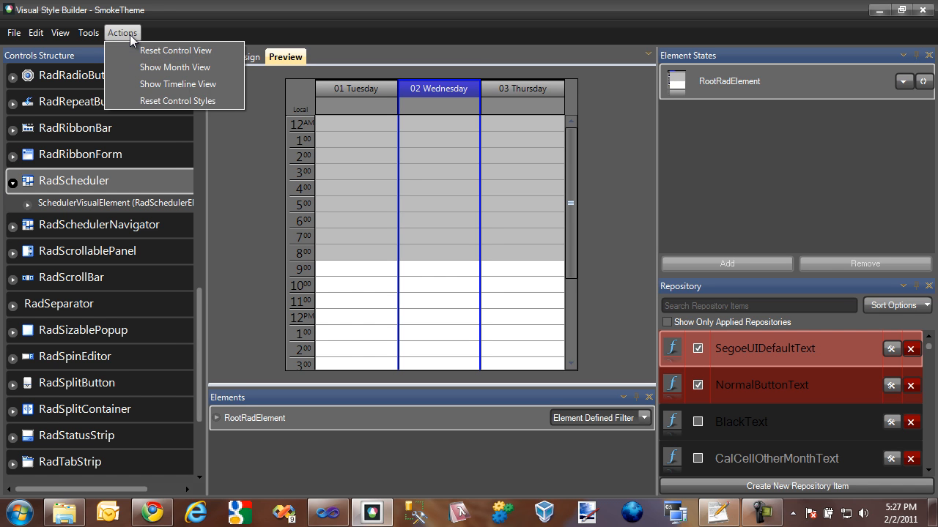
left_click(159, 85)
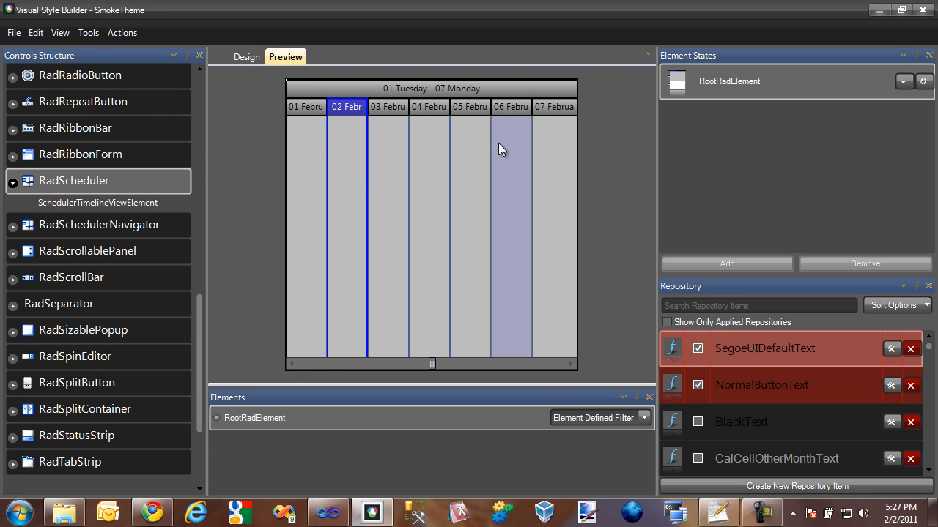
left_click(144, 205)
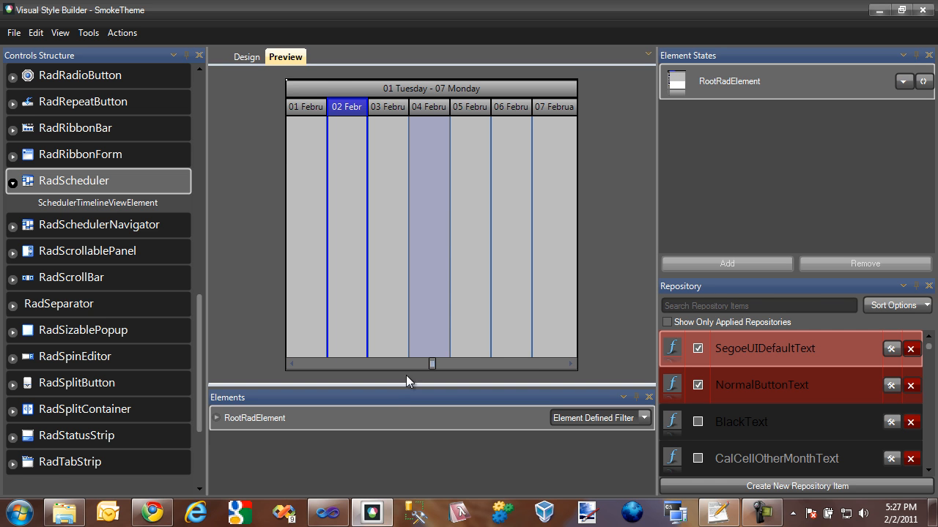
- Switch to Visual Studio and add SmokeTheme.tssp from the VSB Video\Custom Themes folder to the TestApplication project
left_click(328, 513)
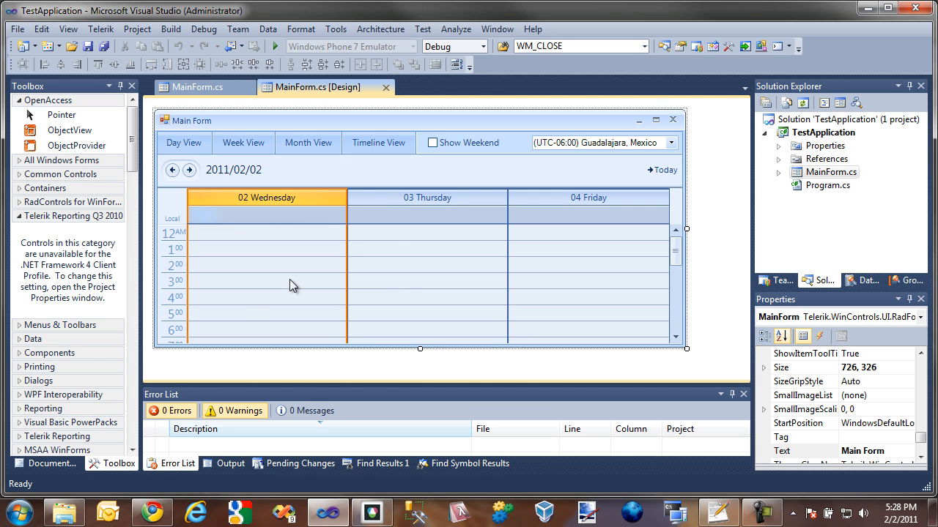
left_click(71, 516)
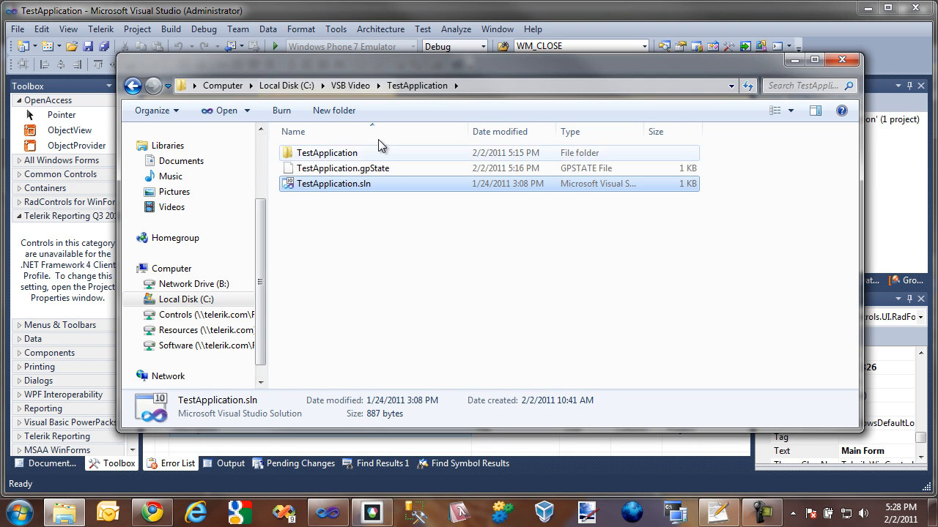
left_click(359, 88)
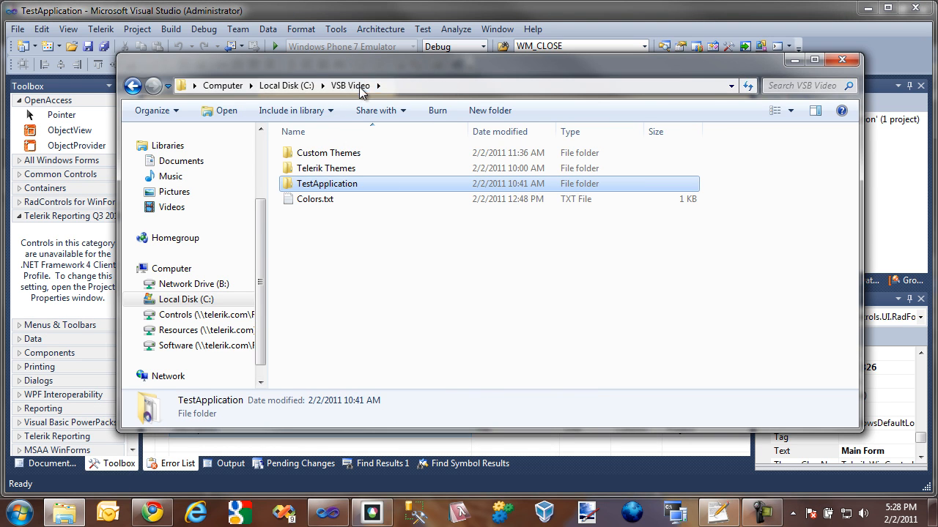
double_click(343, 153)
left_click_drag(860, 212, 544, 211)
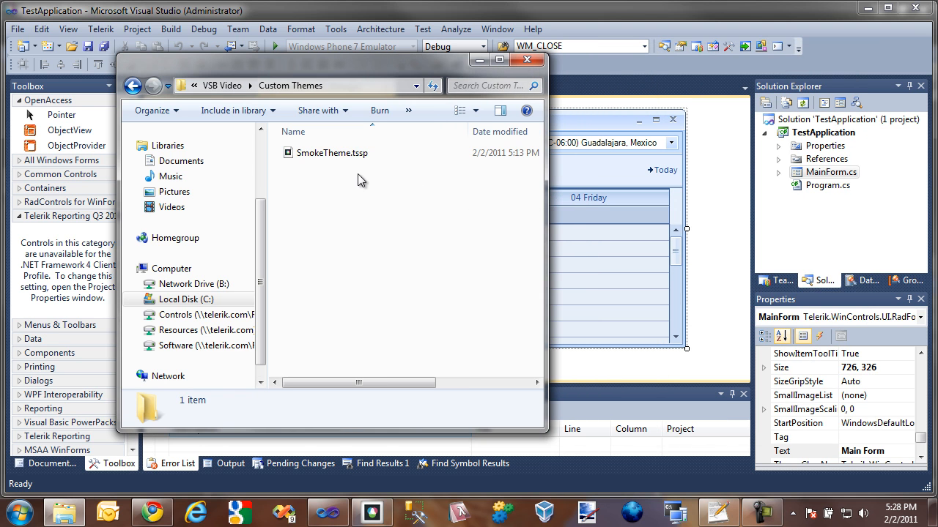
left_click_drag(317, 159, 808, 132)
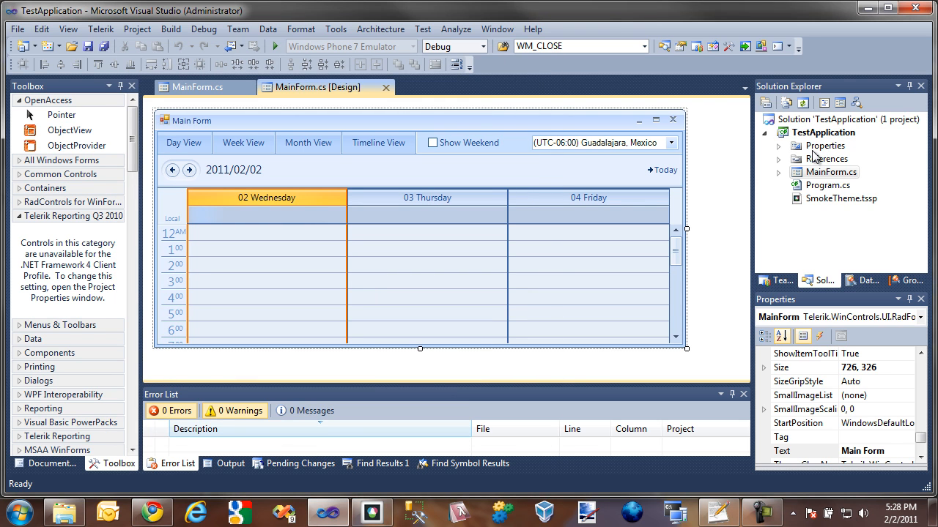
- Set the Build Action of SmokeTheme.tssp to Embedded Resource
left_click(829, 200)
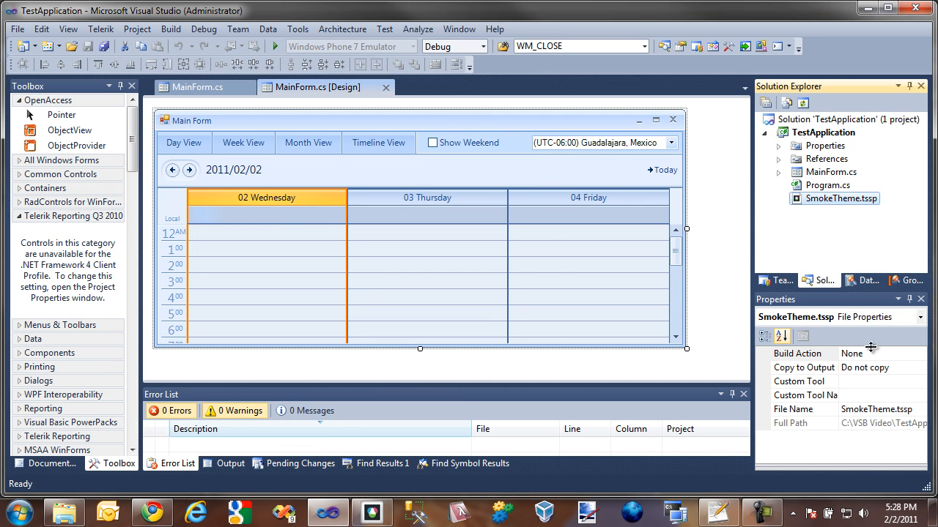
left_click(919, 356)
left_click(919, 356)
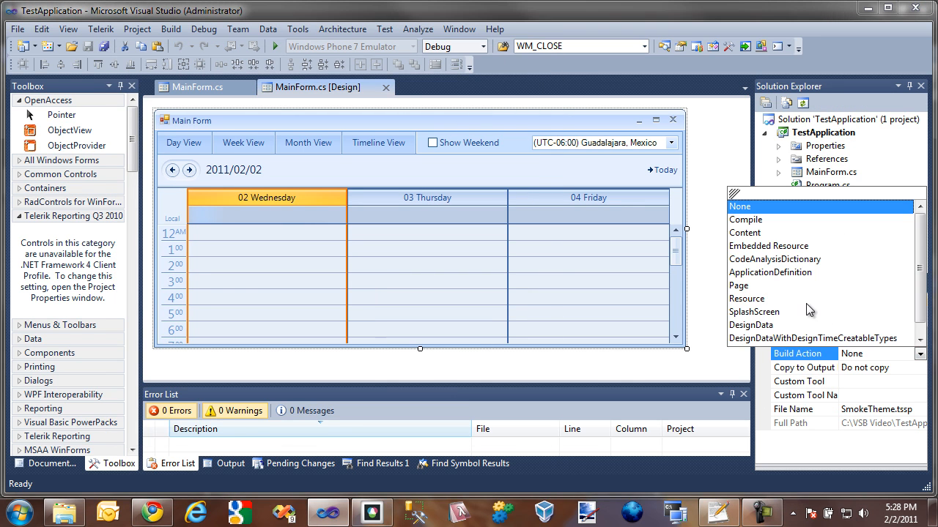
left_click(796, 248)
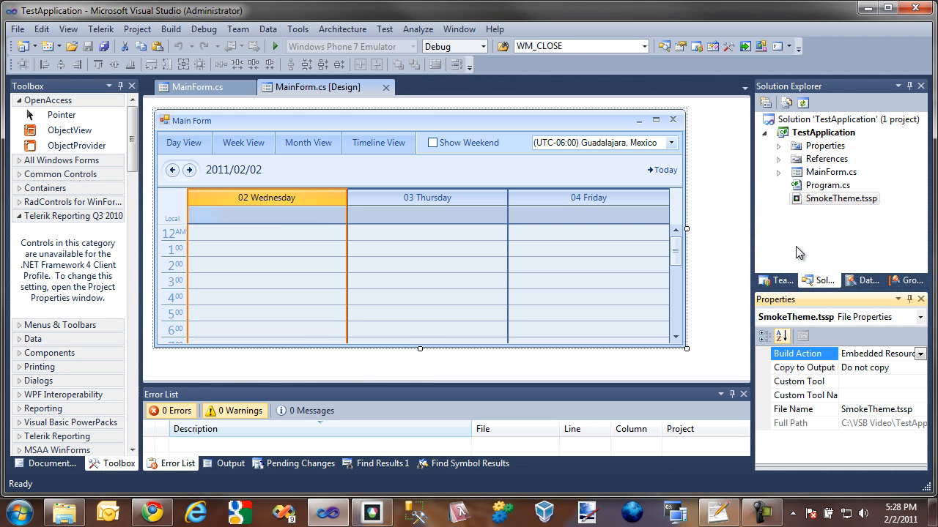
- Create the main form's Load handler and add ThemeResolutionService.LoadPackageResource("TestApplication.SmokeTheme.tssp"); to it
double_click(489, 123)
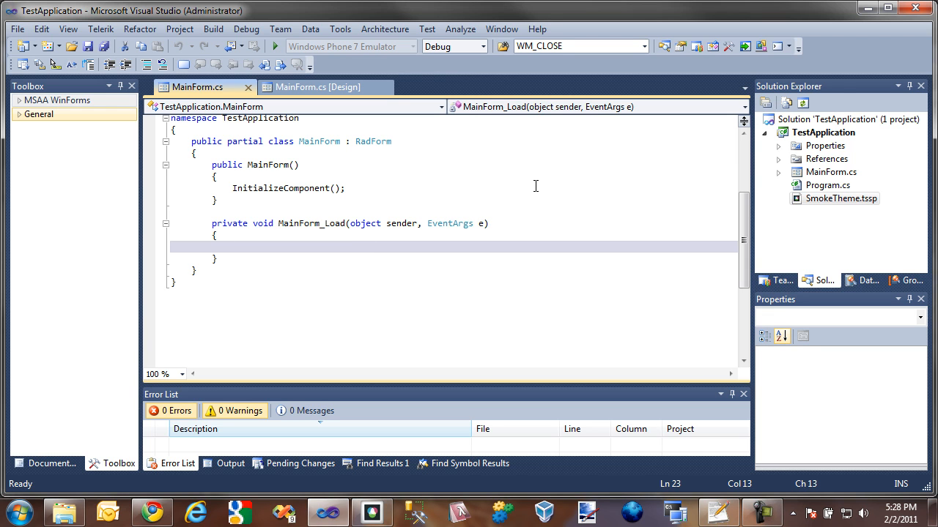
type("ThemeRes")
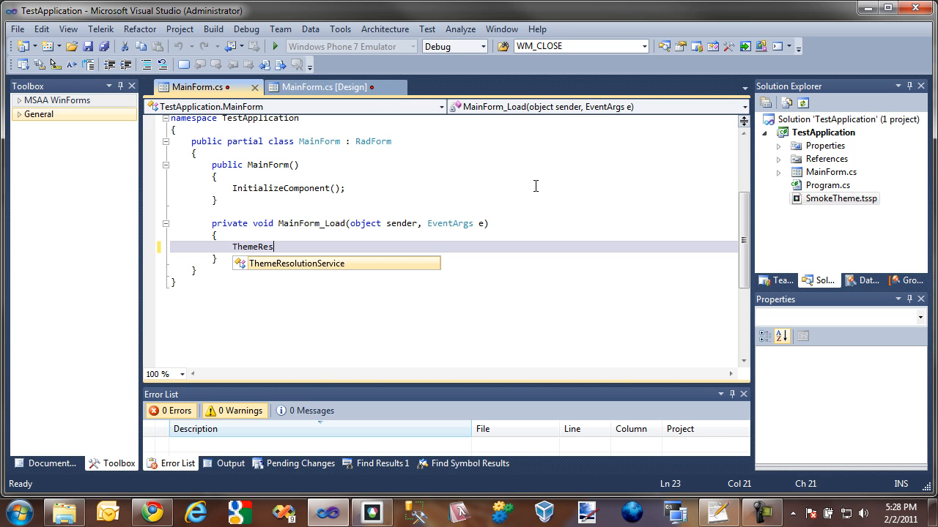
key("Tab")
type(".Load")
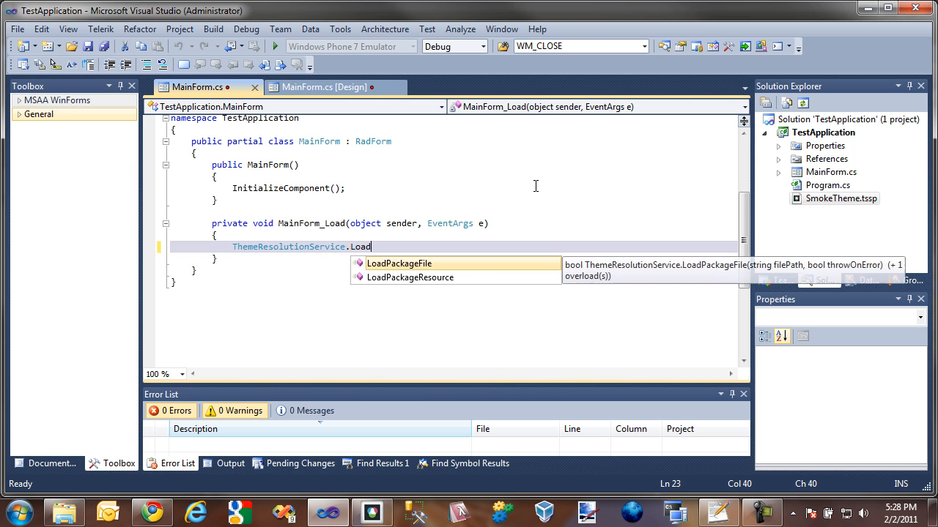
key("Down")
key("Tab")
type("(")
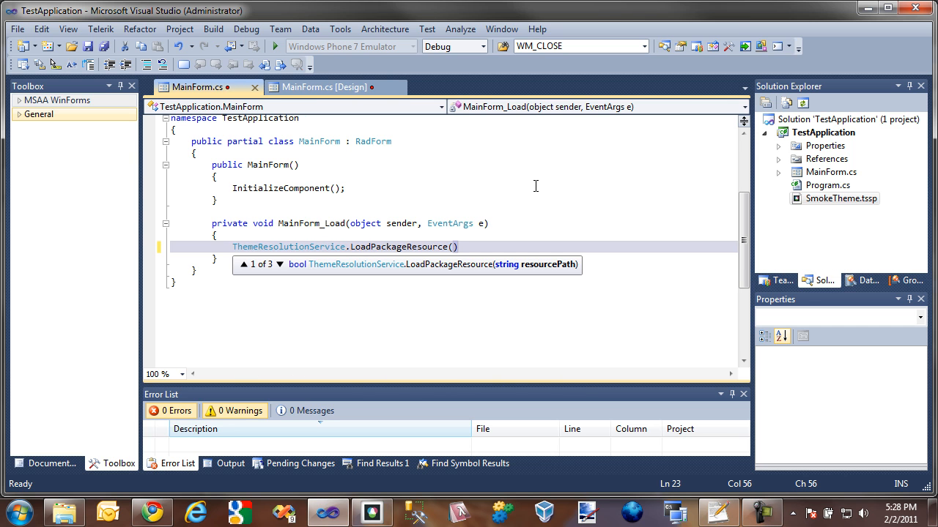
type("\"")
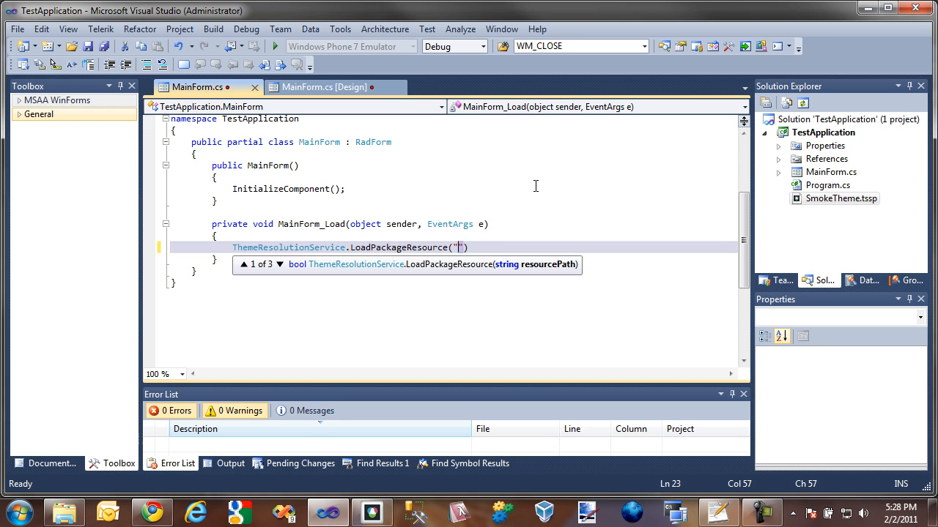
type("TestApplication.SmokeTheme.tssp")
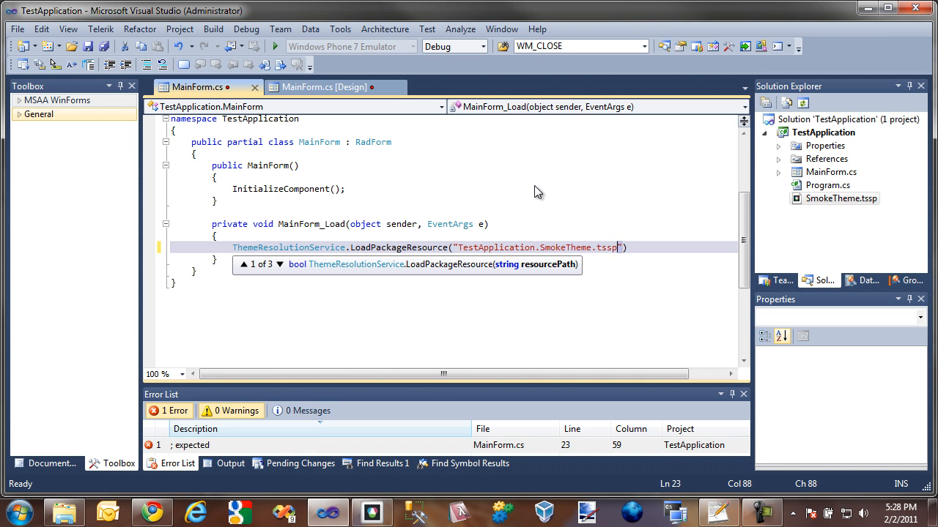
key("End")
type(";")
- Add a second line to MainForm_Load that sets ThemeResolutionService.ApplicationThemeName to "SmokeTheme"
key("Return")
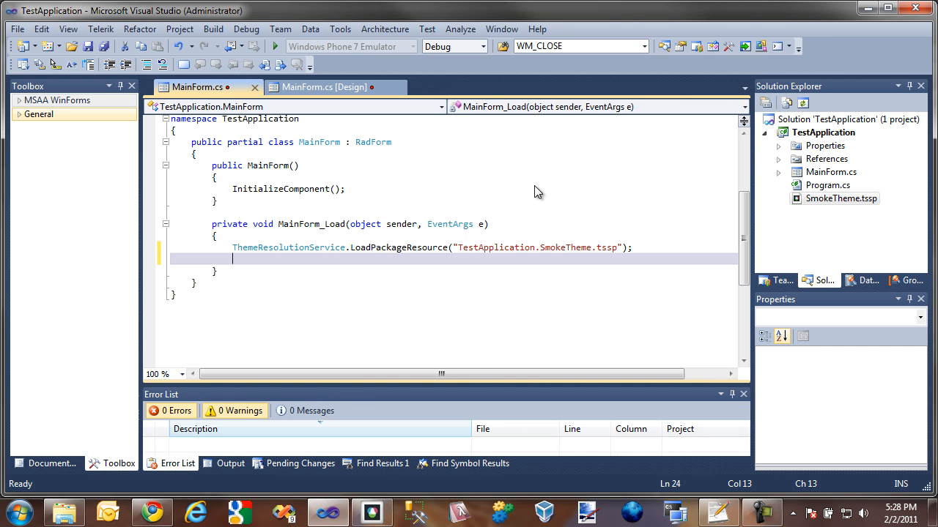
type("ThemeRe")
key("Tab")
type(".")
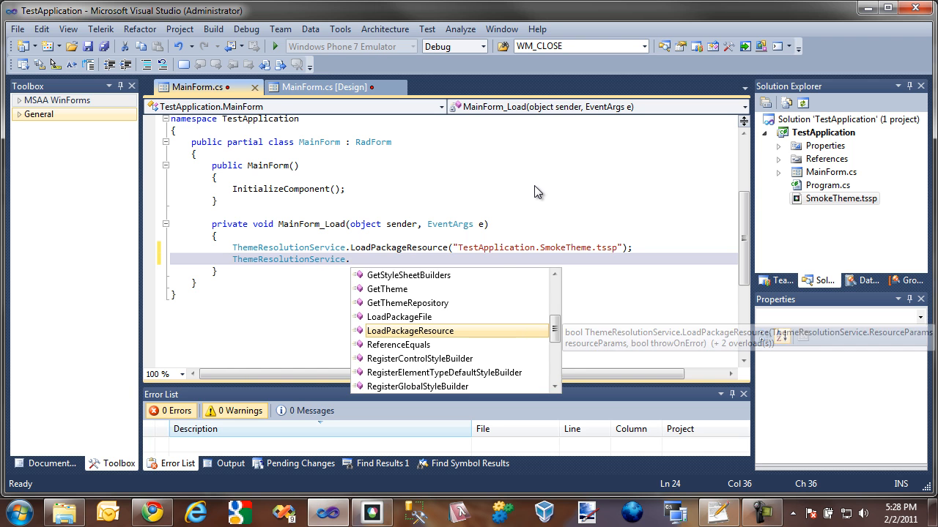
type("Appli")
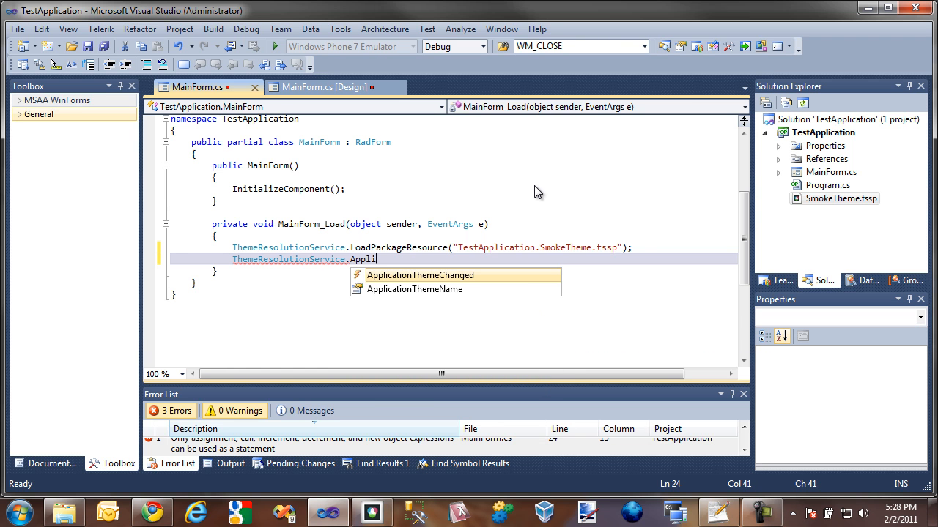
key("Down")
key("Tab")
type("= \"SmokeTheme\";")
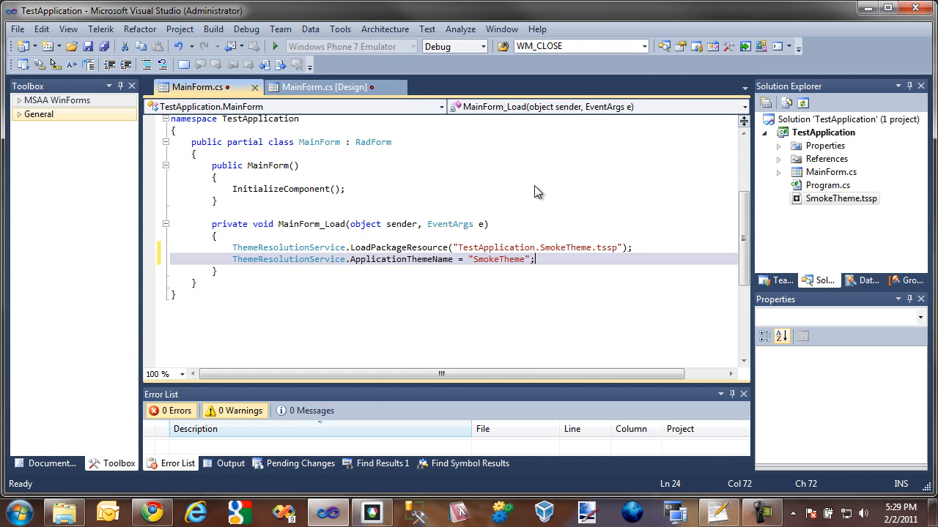
- Run TestApplication and check the themed scheduler in day, week, month and timeline views
left_click(277, 47)
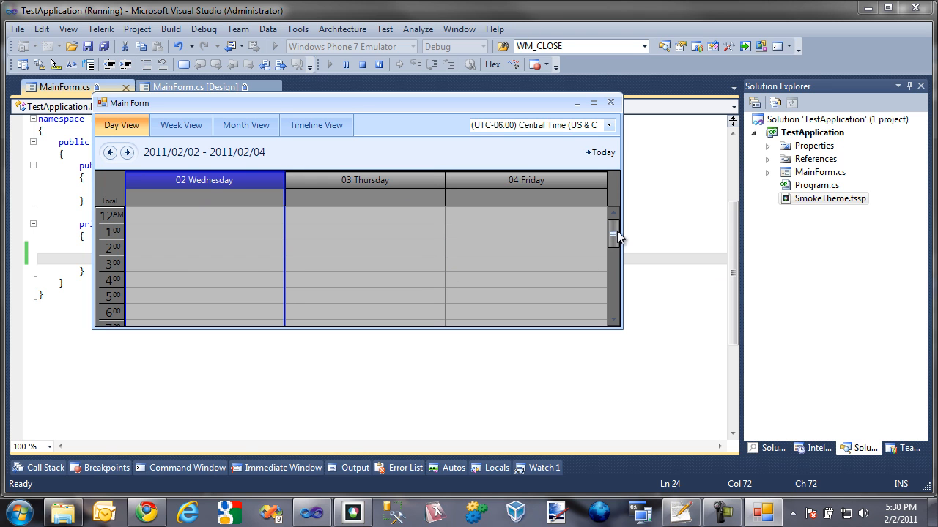
mouse_move(614, 234)
left_mouse_down()
mouse_move(614, 267)
mouse_move(614, 221)
left_mouse_up()
left_click(192, 133)
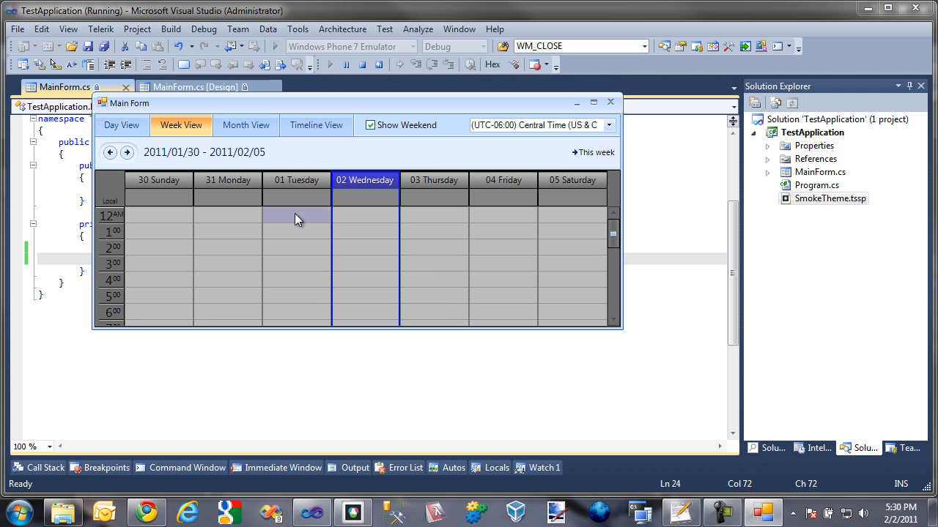
left_click(257, 126)
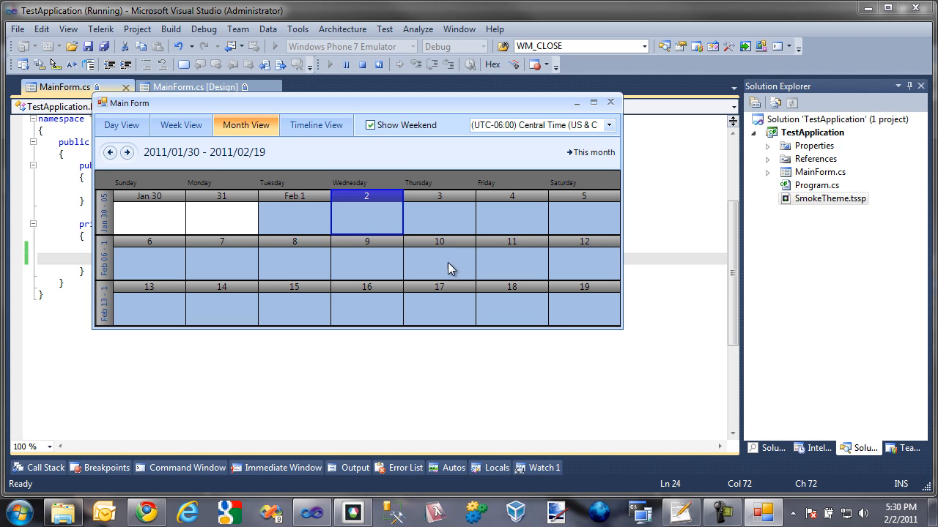
left_click(330, 126)
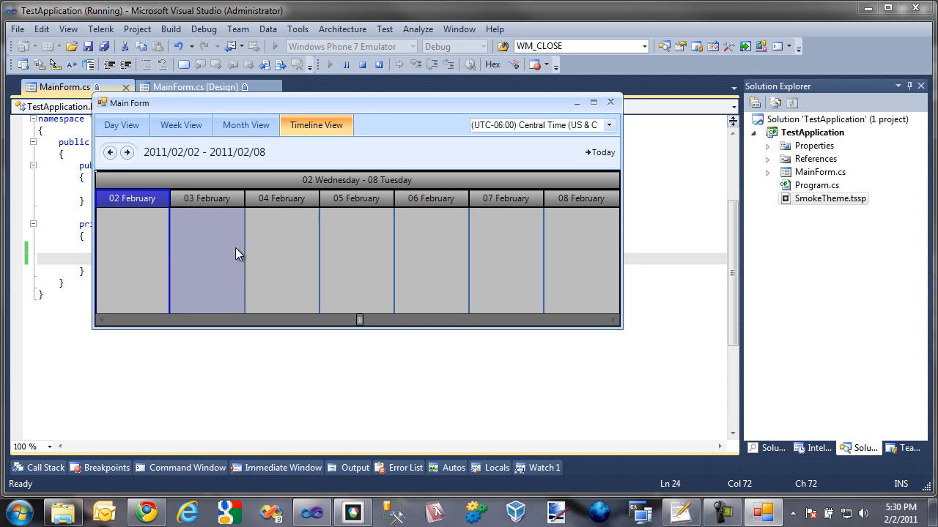
- Return the running scheduler to day view and open a new appointment for 07 Monday at 2:00 AM
left_click(135, 128)
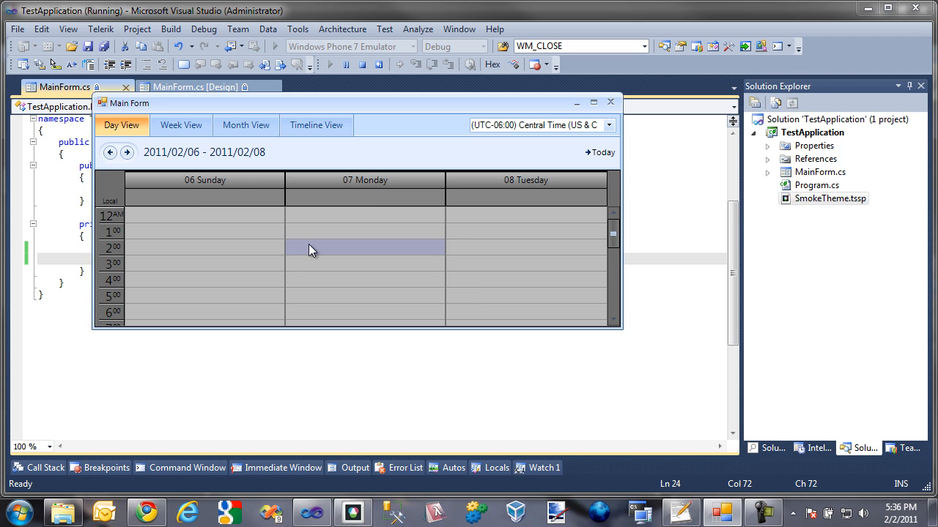
right_click(309, 247)
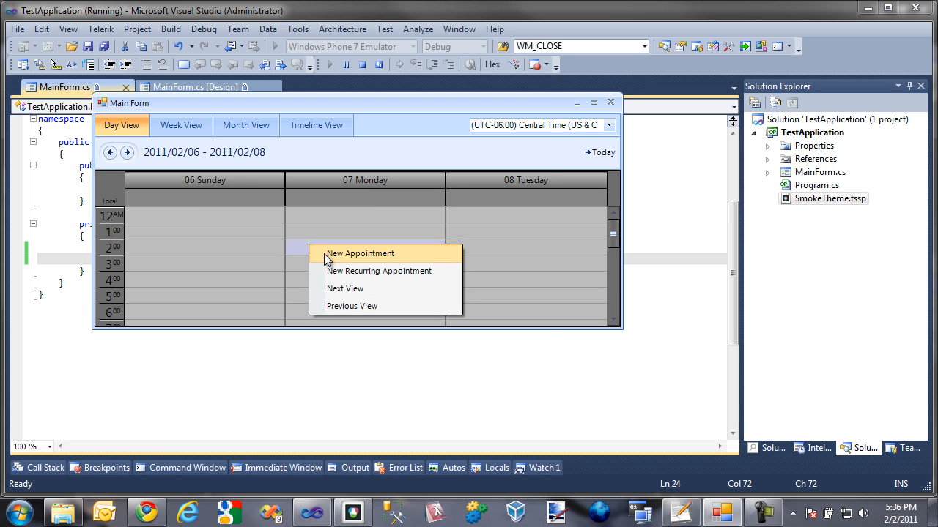
left_click(341, 255)
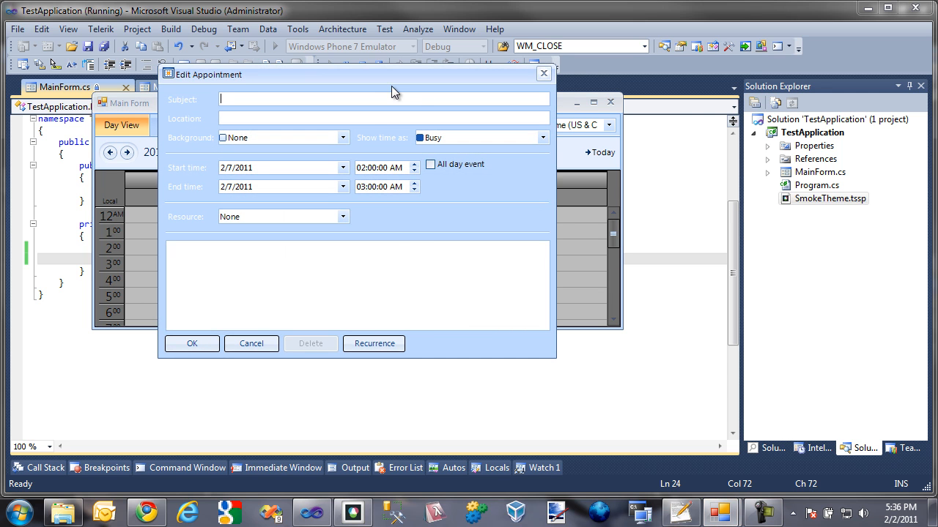